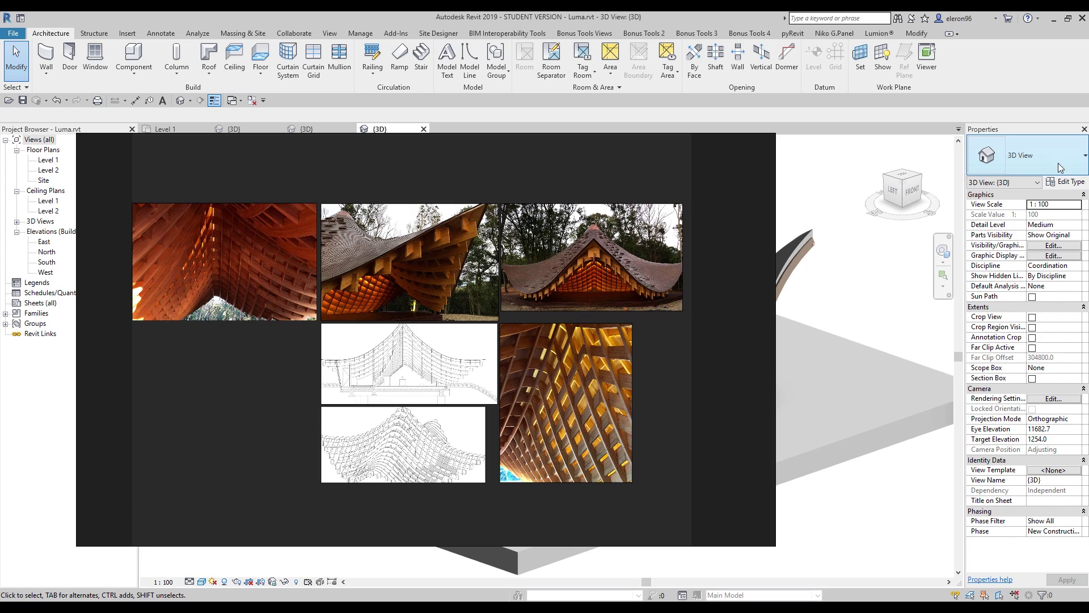
# Step: Narrow the reference image window to uncover the roof model, then examine the model and the full set of references
pyautogui.moveTo(773, 311); pyautogui.dragTo(363, 339)
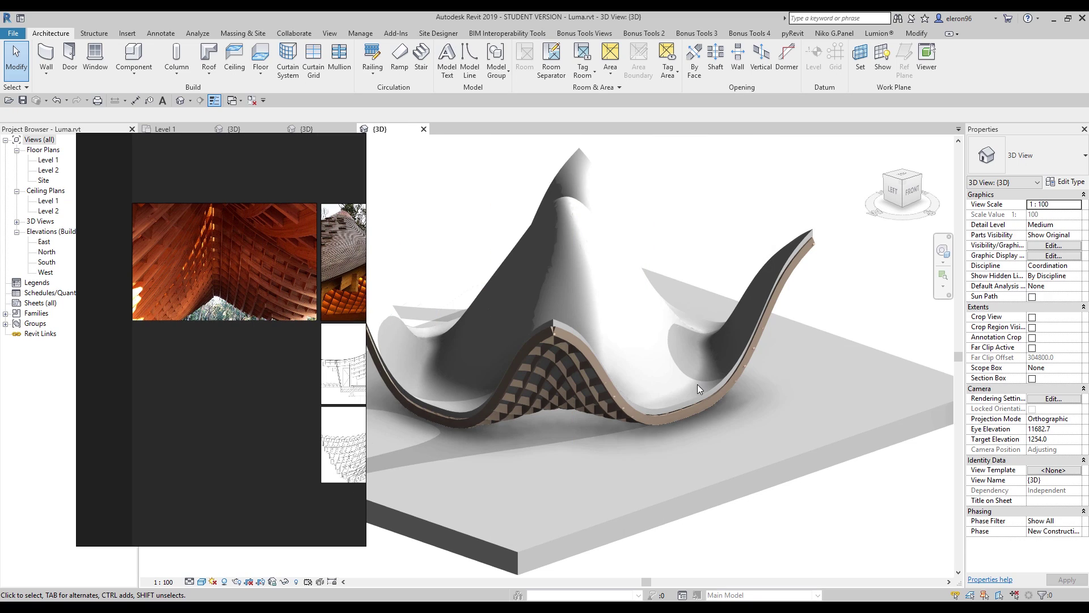
pyautogui.scroll(-2, 743, 380)
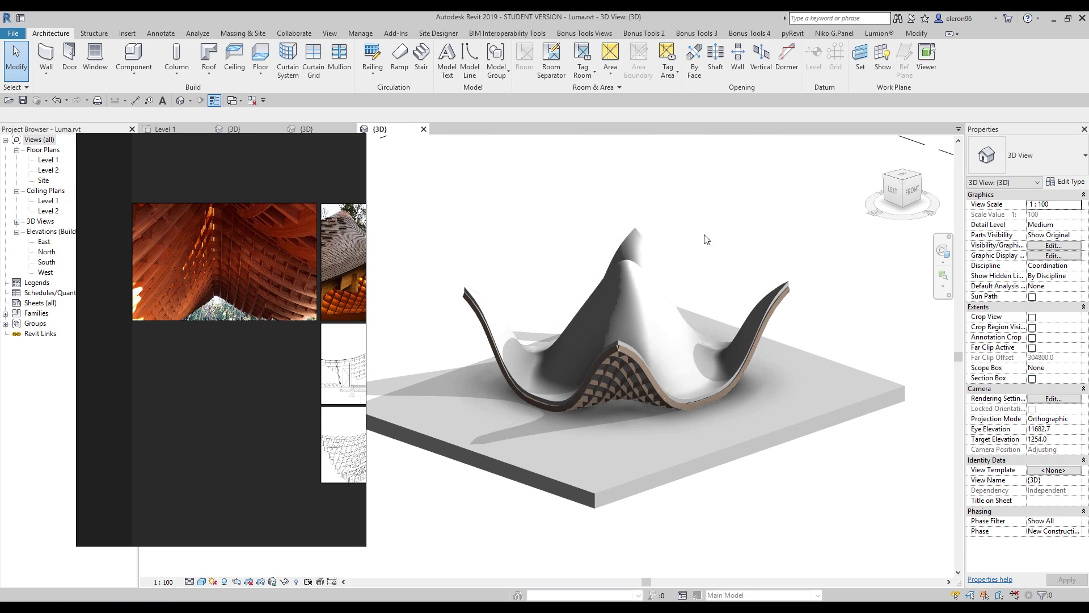
pyautogui.scroll(2, 701, 252)
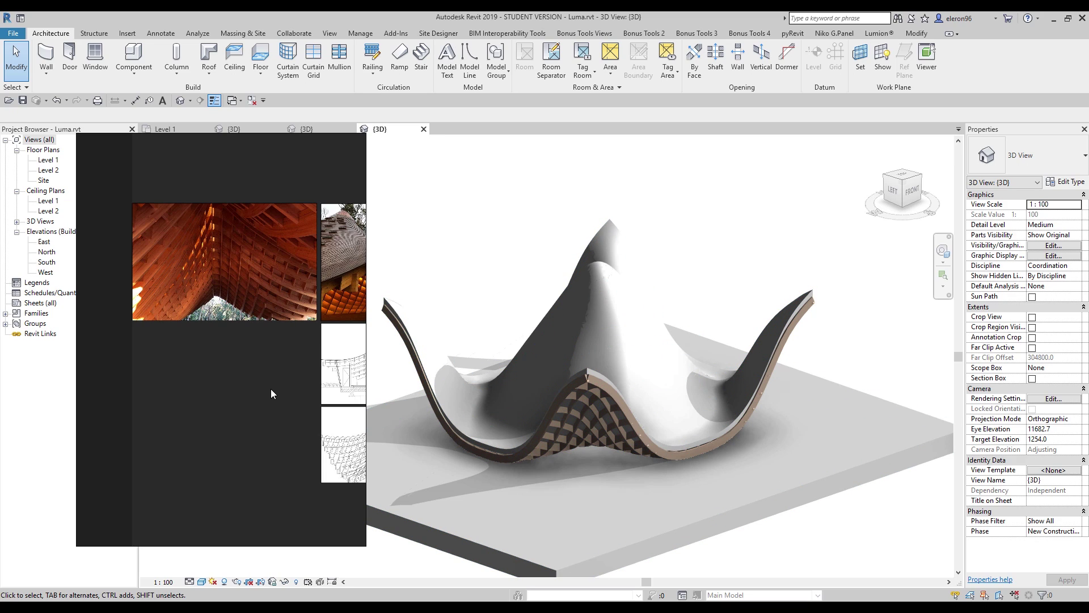
pyautogui.scroll(-3, 271, 389)
pyautogui.moveTo(271, 389); pyautogui.dragTo(148, 377, button='middle')
pyautogui.scroll(2, 151, 377)
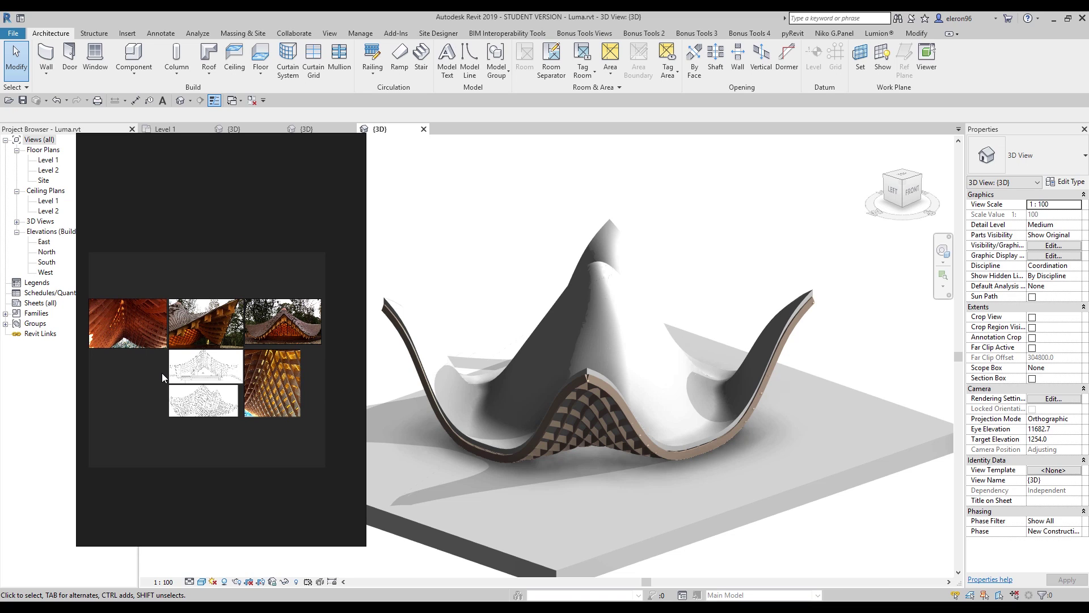
# Step: Switch to Fusion 360 with its empty Sculpt document
pyautogui.press('super')
pyautogui.click(87, 274)
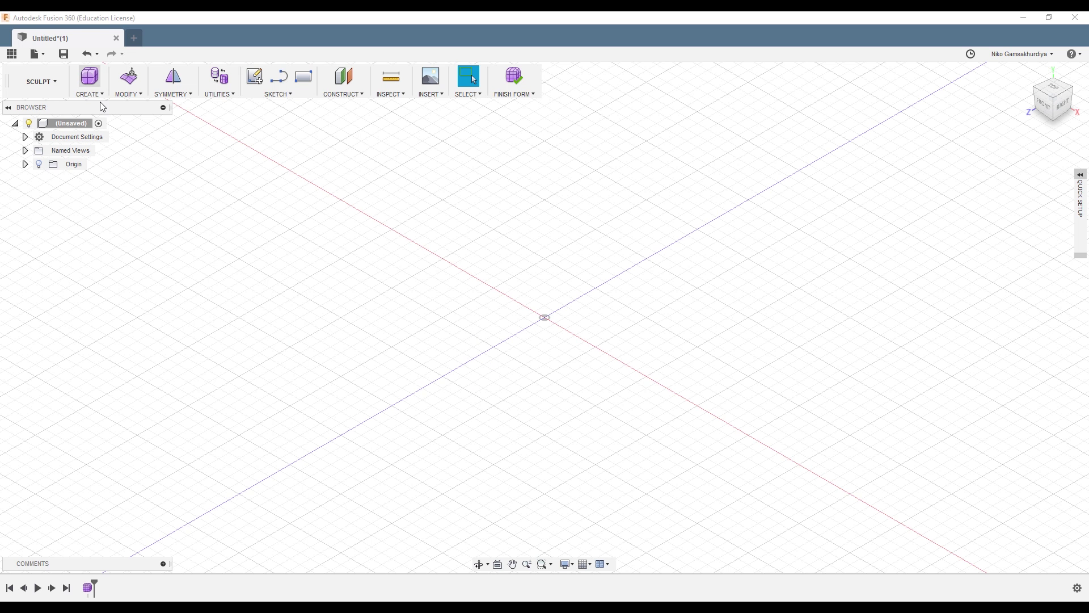
# Step: Try to change the program's online/offline working mode
pyautogui.click(970, 56)
pyautogui.click(838, 98)
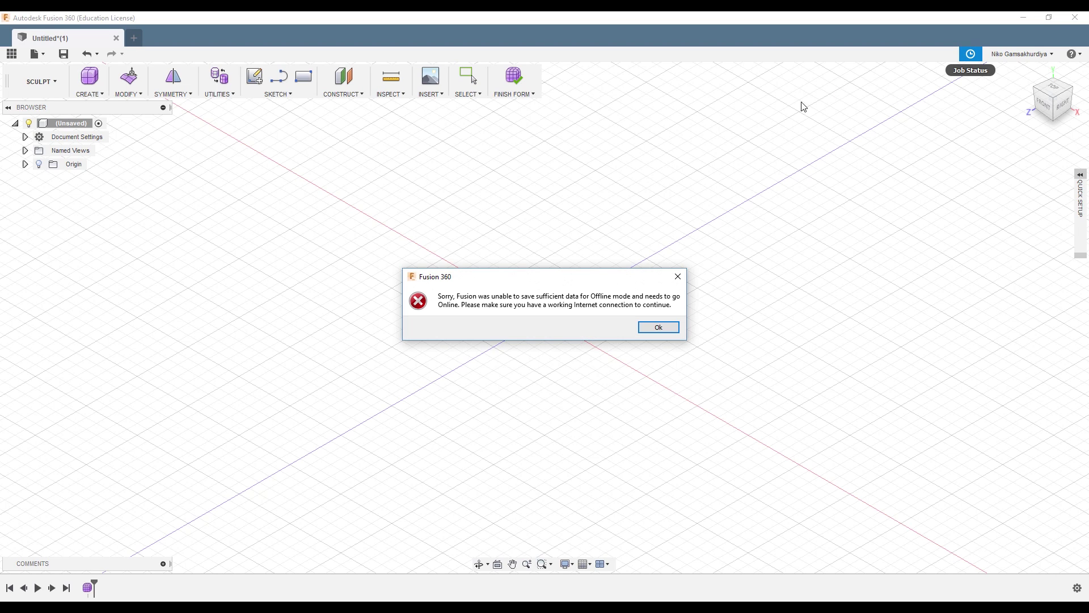
pyautogui.click(667, 327)
pyautogui.moveTo(552, 219); pyautogui.dragTo(532, 231, button='middle')
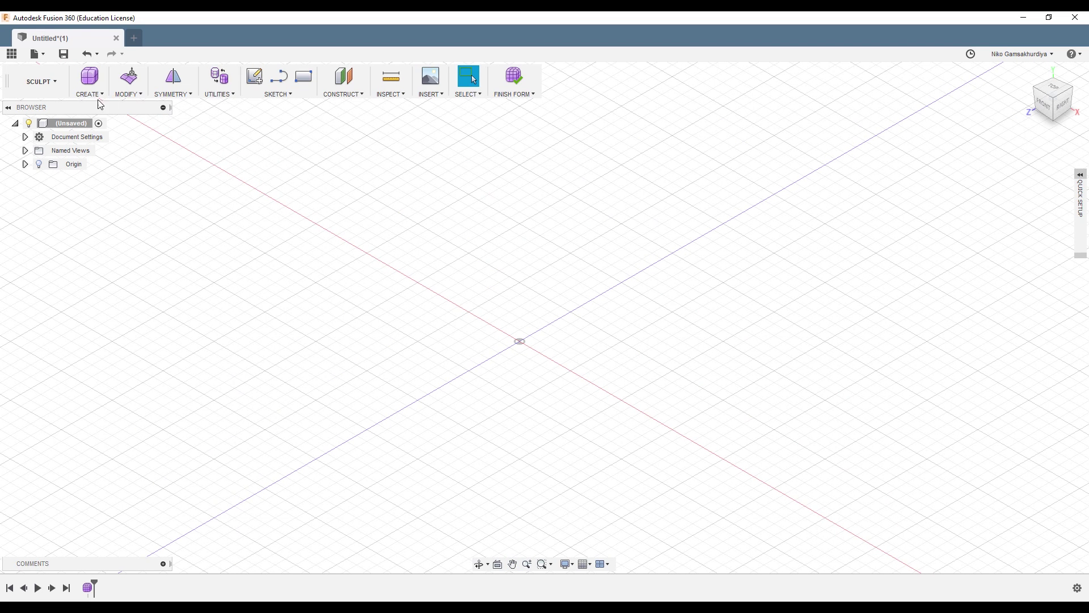
# Step: Create a center-type T-spline plane about 292 by 381 mm on the horizontal origin plane as a new body
pyautogui.click(129, 95)
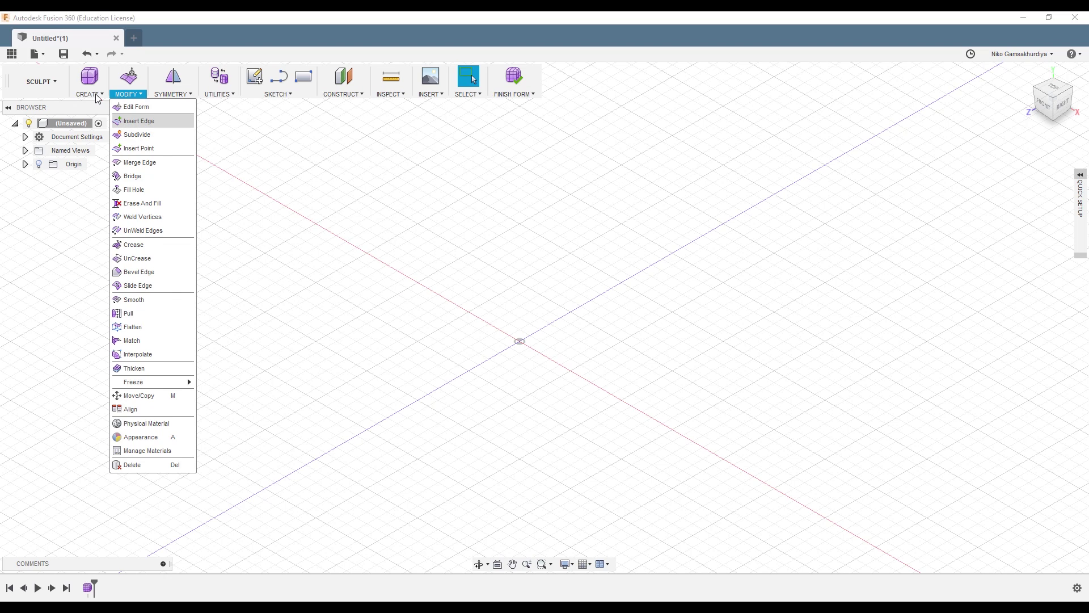
pyautogui.press('Escape')
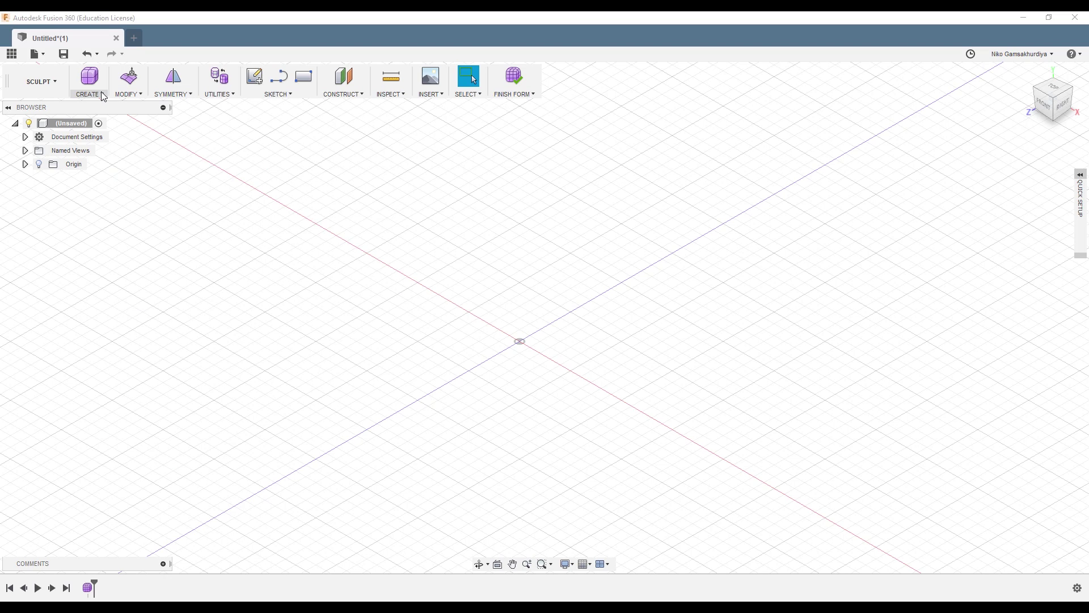
pyautogui.click(103, 96)
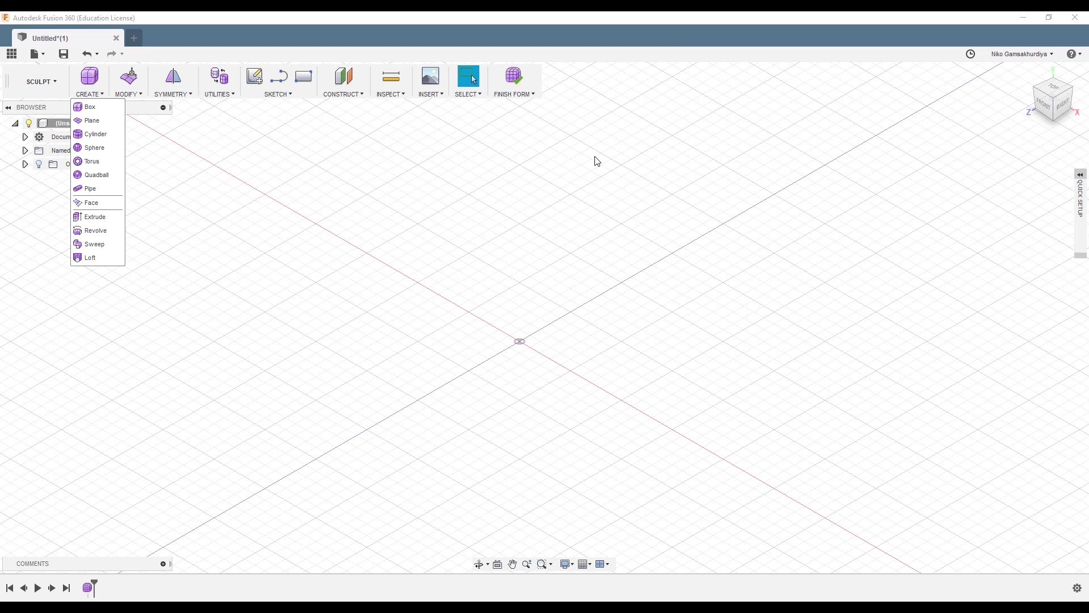
pyautogui.click(95, 120)
pyautogui.keyDown('shift'); pyautogui.moveTo(349, 153); pyautogui.dragTo(526, 367, button='middle'); pyautogui.keyUp('shift')
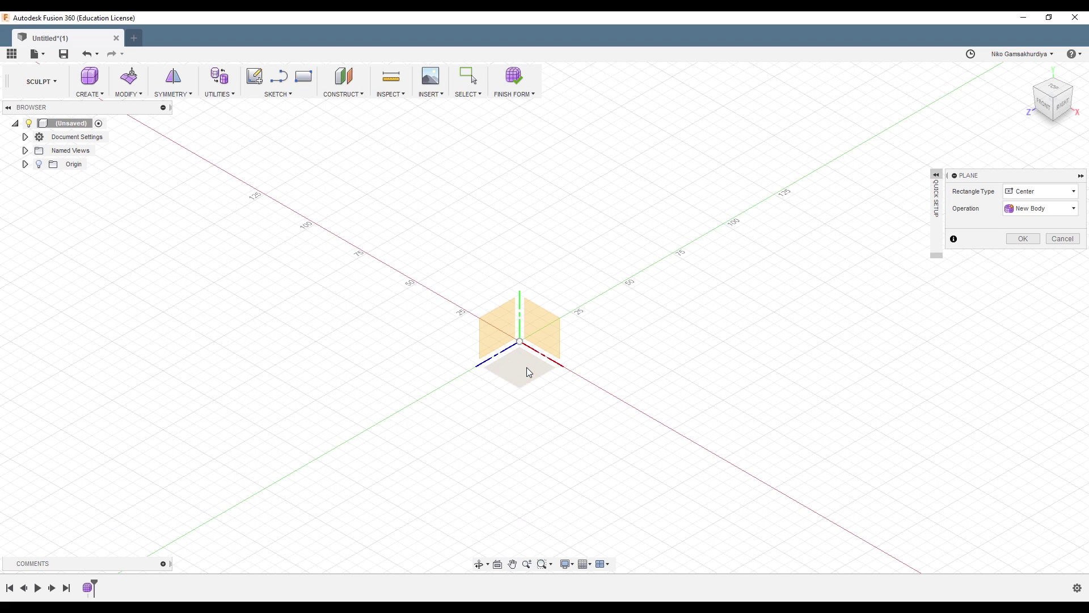
pyautogui.click(526, 366)
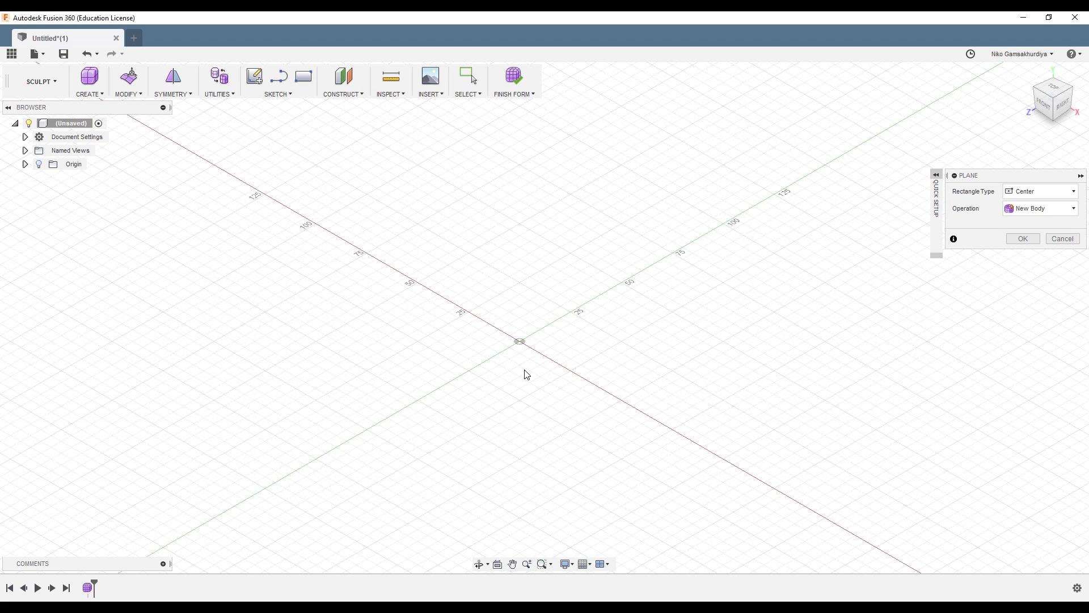
pyautogui.click(575, 120)
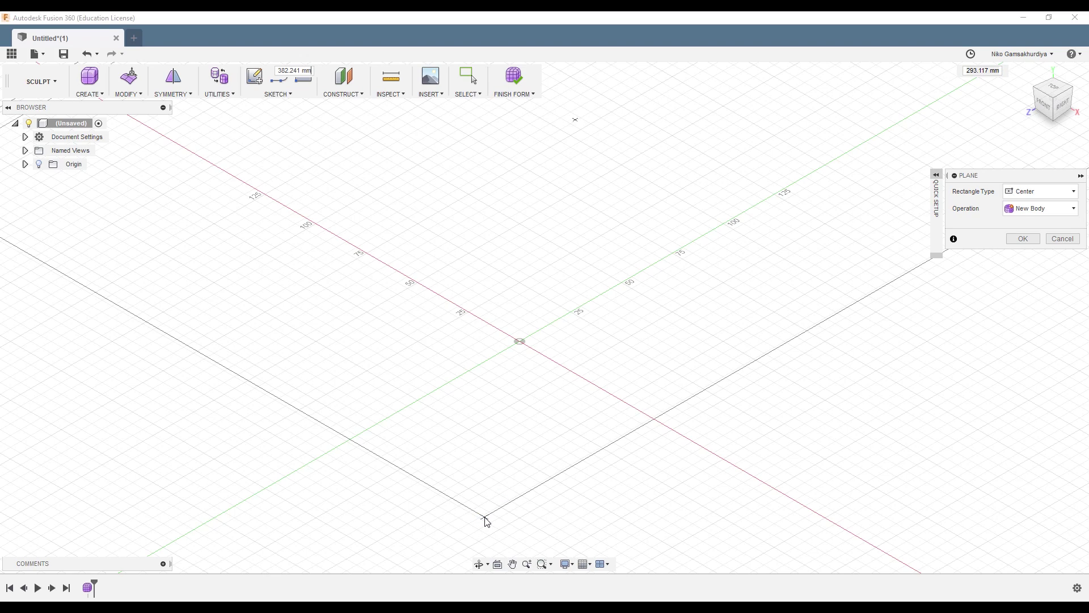
pyautogui.click(486, 517)
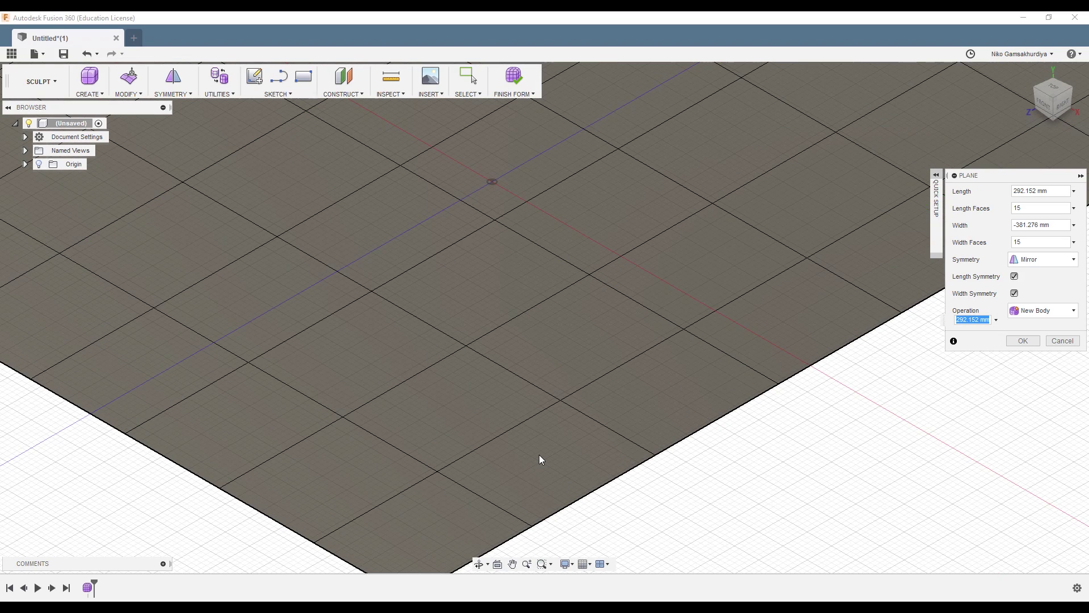
pyautogui.scroll(-5, 539, 454)
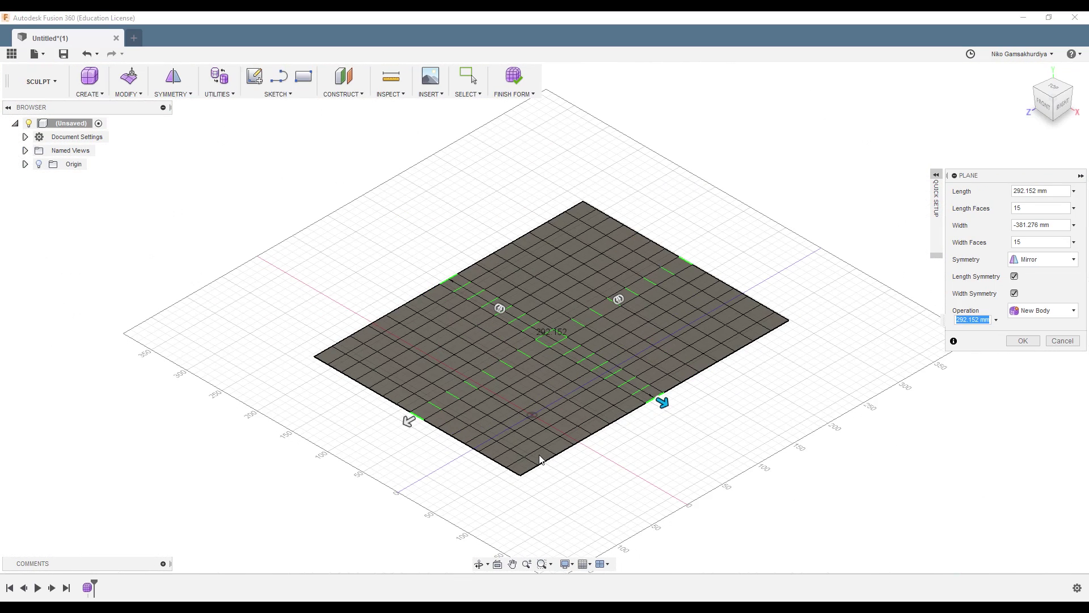
pyautogui.scroll(1, 540, 459)
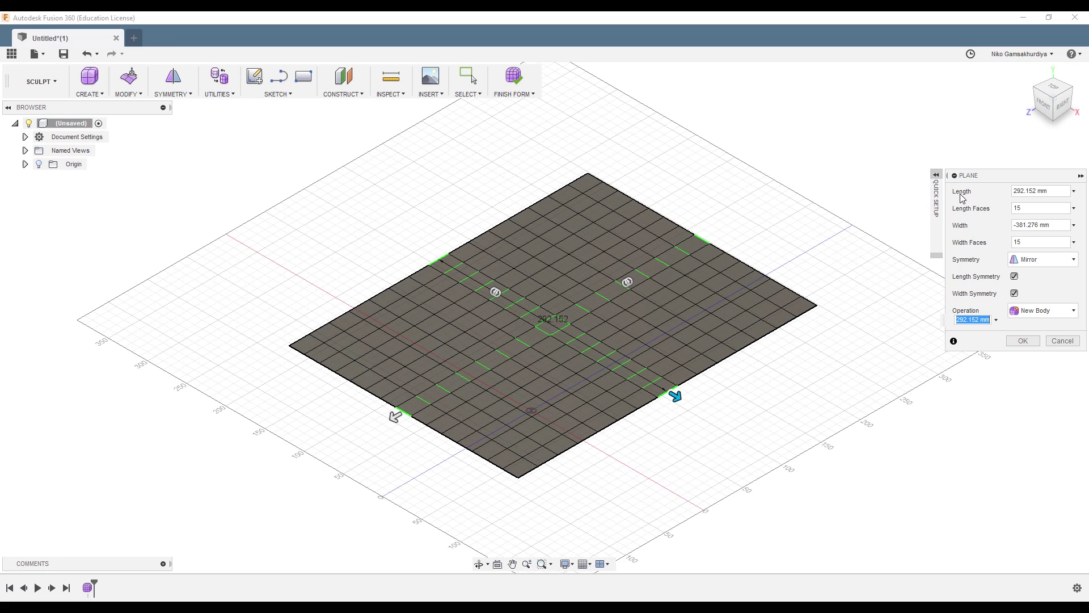
# Step: Set the T-spline plane's length and width to 5000 mm each
pyautogui.click(1014, 192)
pyautogui.write('5000')
pyautogui.press('Tab')
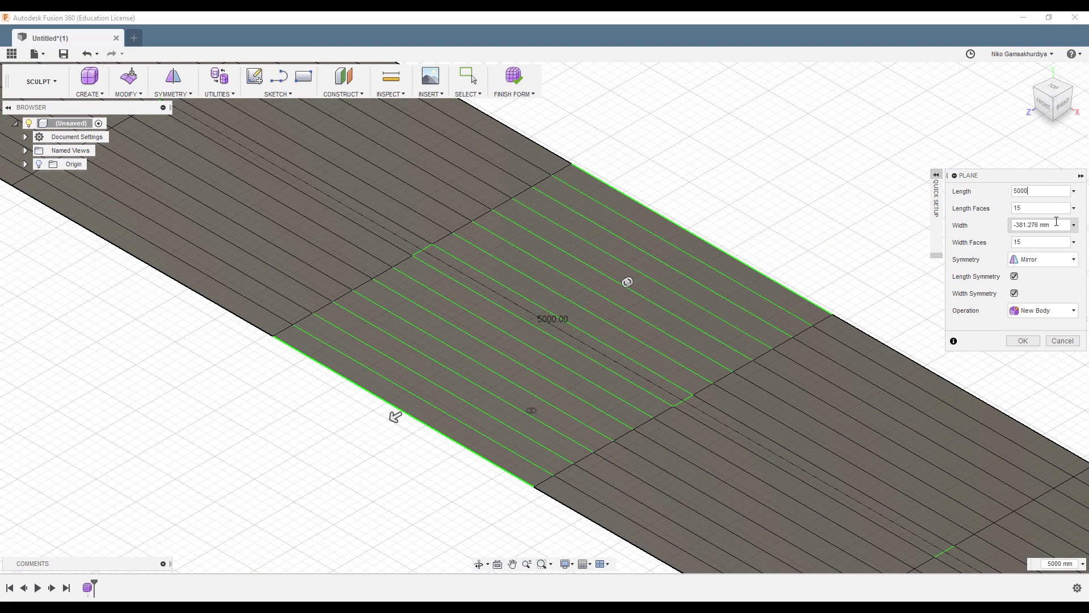
pyautogui.write('5000')
pyautogui.scroll(5, 616, 354)
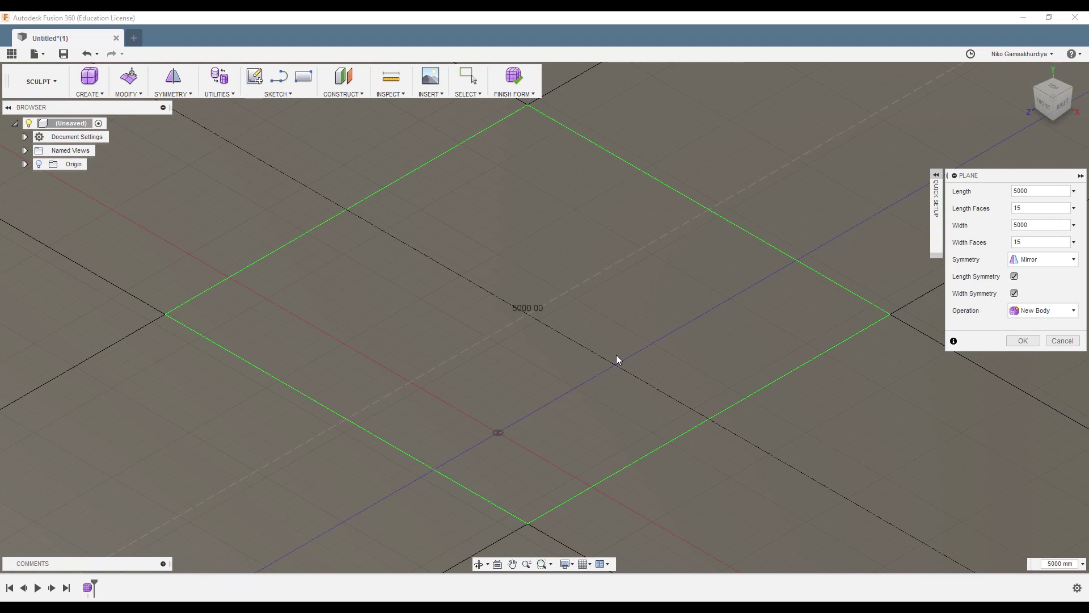
pyautogui.scroll(-2, 613, 351)
pyautogui.scroll(-8, 614, 352)
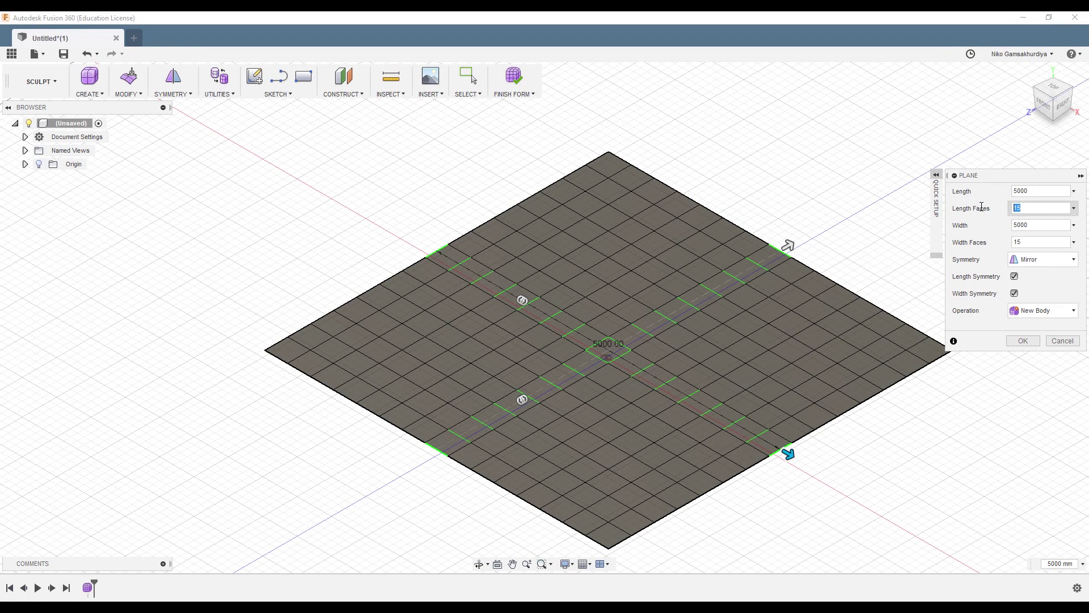
# Step: Divide the plane into 4 length faces and 4 width faces
pyautogui.write('4')
pyautogui.click(1032, 240)
pyautogui.write('4')
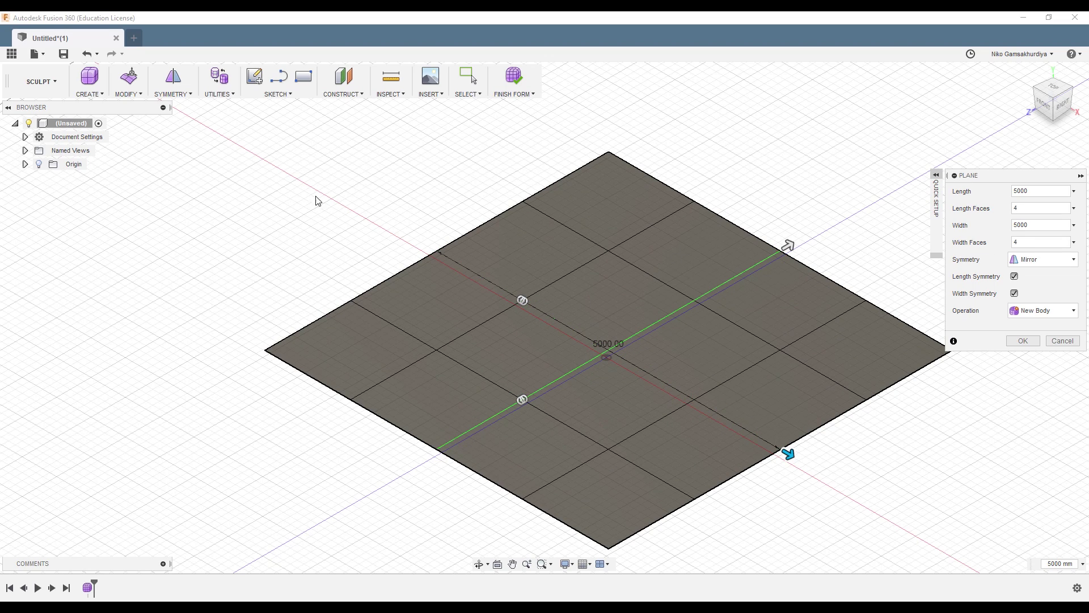
# Step: Start Edit Form on the finished plane with Soft Modification off and the selection filter accepting all entity types
pyautogui.click(130, 78)
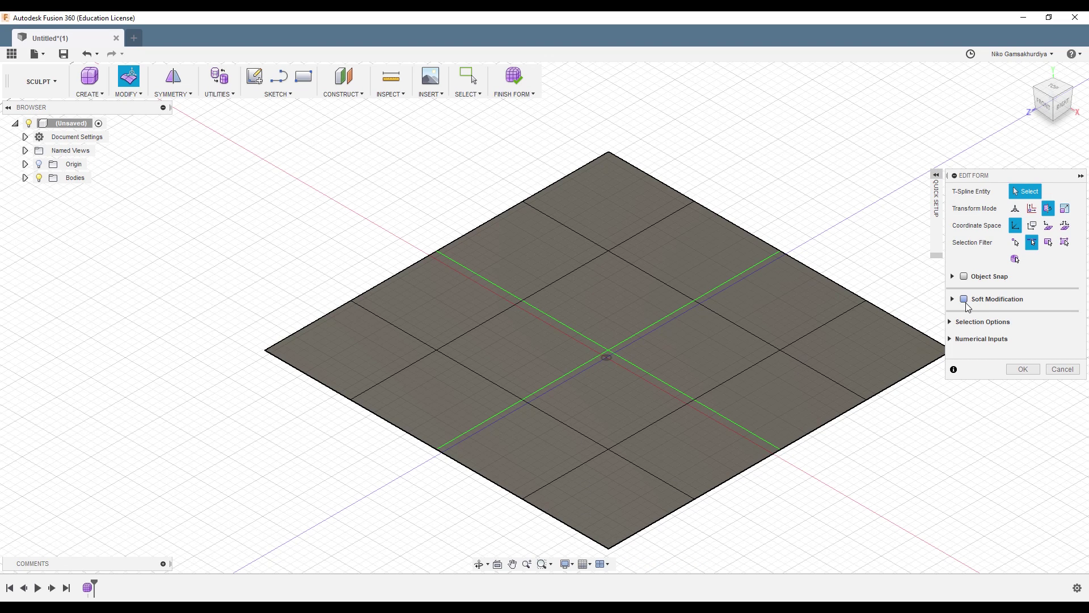
pyautogui.click(965, 299)
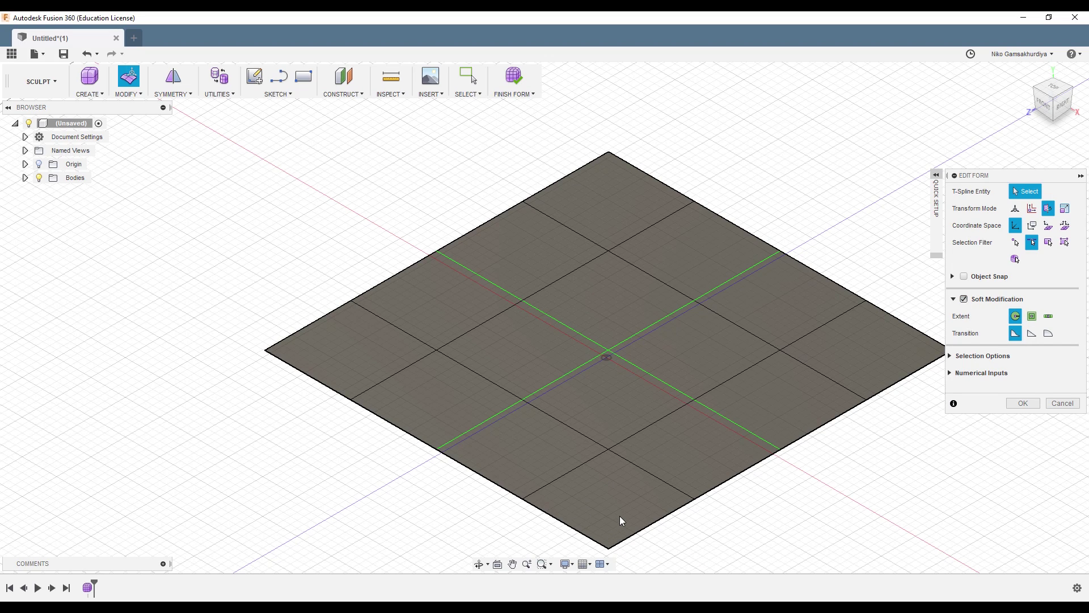
pyautogui.moveTo(693, 503); pyautogui.dragTo(652, 448, button='middle')
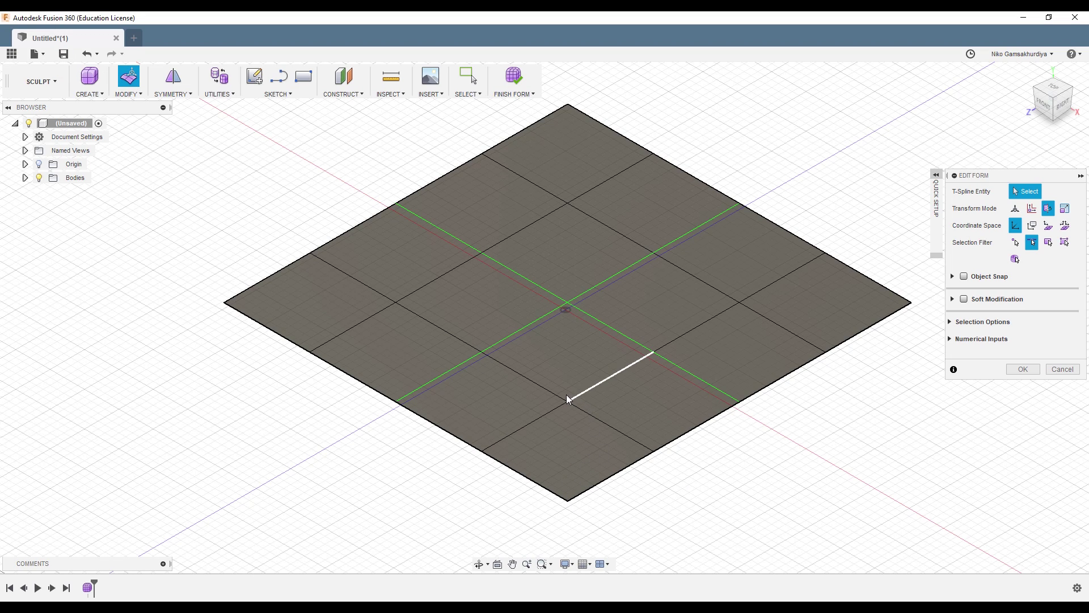
pyautogui.click(1016, 244)
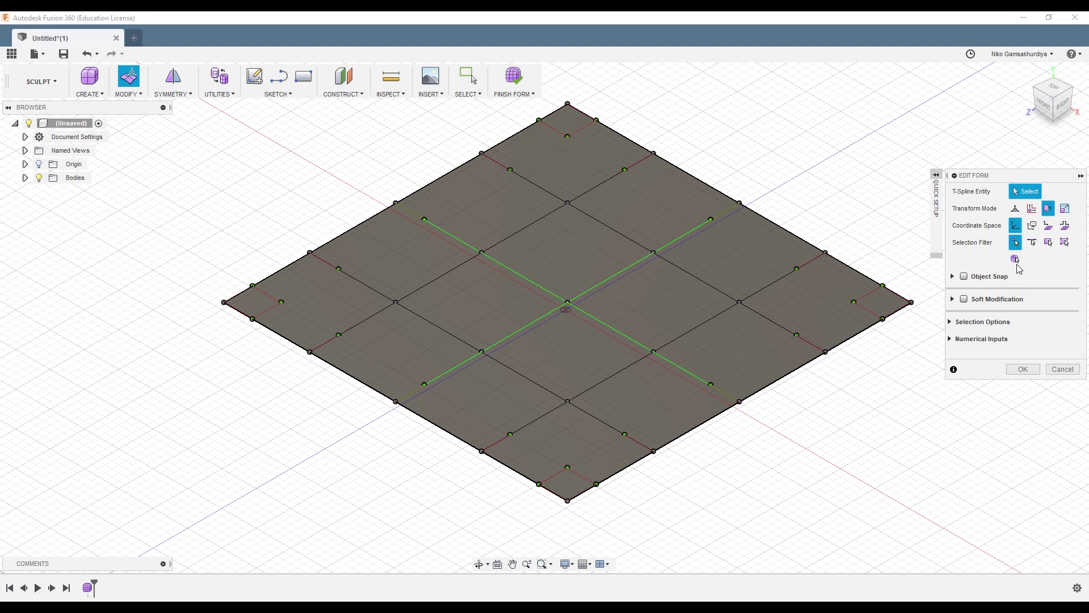
pyautogui.click(1066, 243)
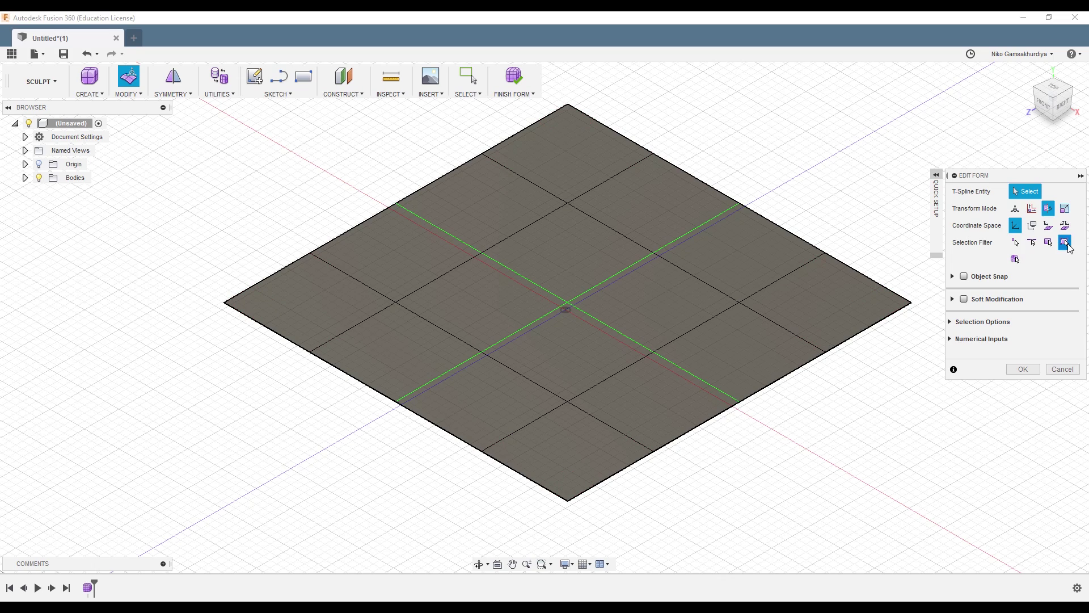
pyautogui.click(567, 502)
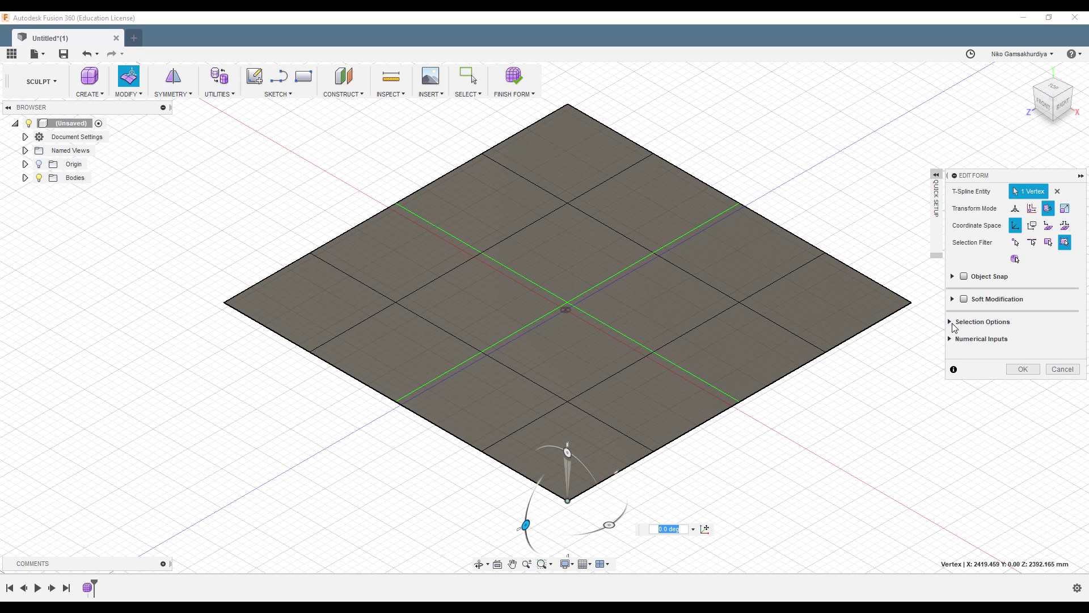
pyautogui.click(951, 321)
pyautogui.click(951, 321)
pyautogui.click(954, 277)
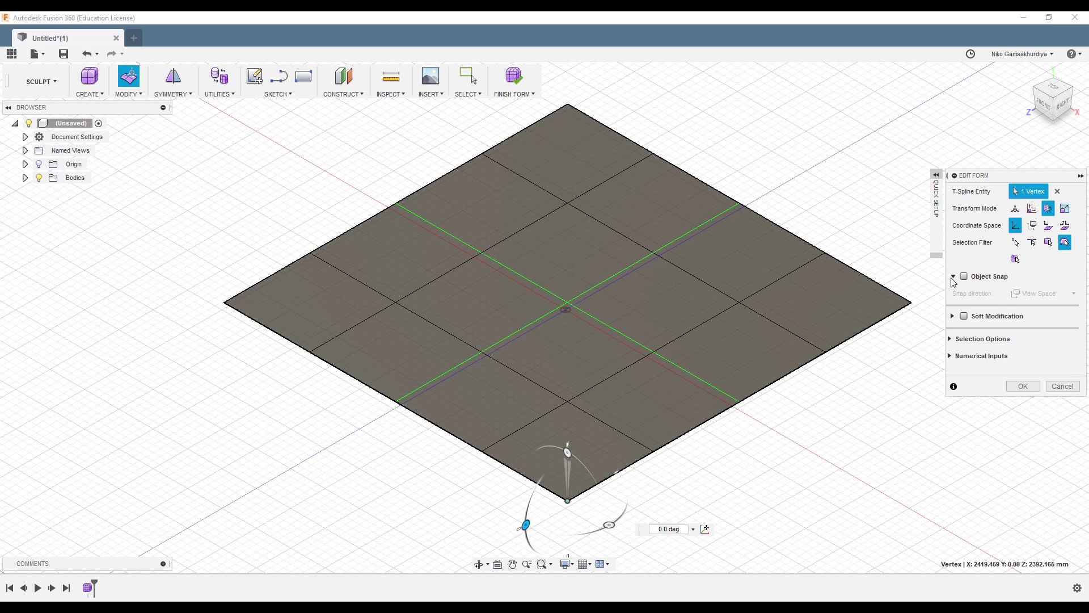
pyautogui.click(952, 277)
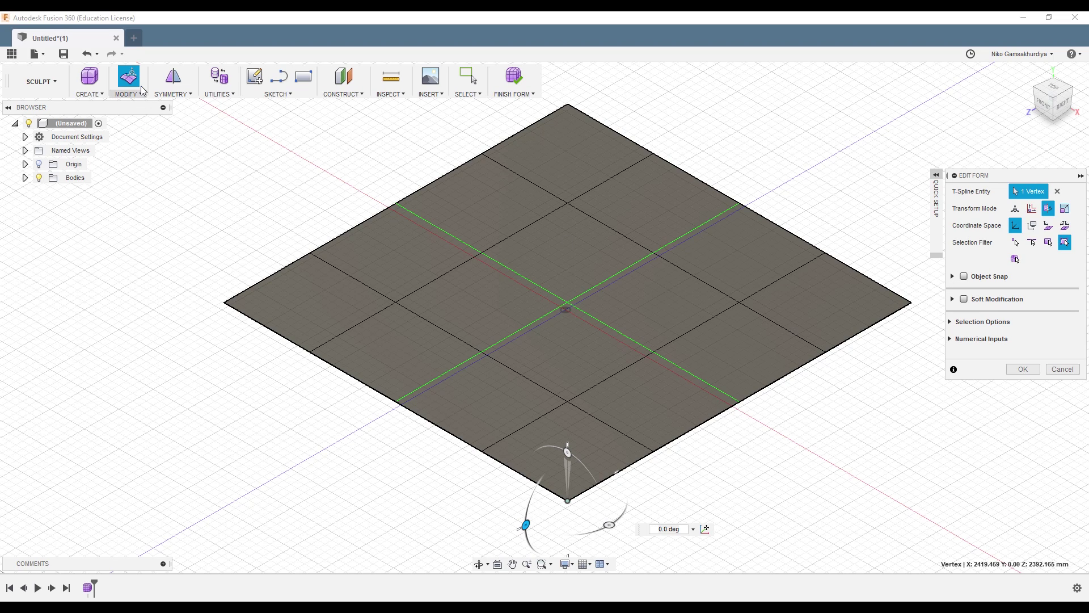
pyautogui.press('Escape')
# Step: Switch to the combined transform manipulator and pull the plane's nearest corner vertex straight up to lift the symmetric corners
pyautogui.click(1016, 208)
pyautogui.click(566, 500)
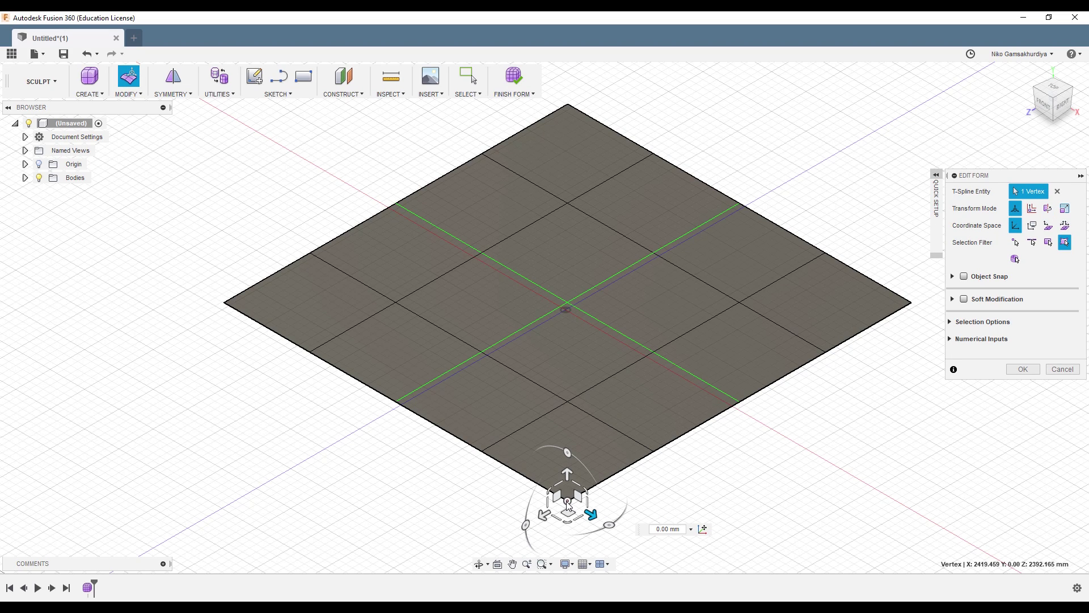
pyautogui.moveTo(572, 466); pyautogui.dragTo(579, 306)
# Step: Raise the plane's center vertex vertically by 1900 mm to form a central peak
pyautogui.click(568, 304)
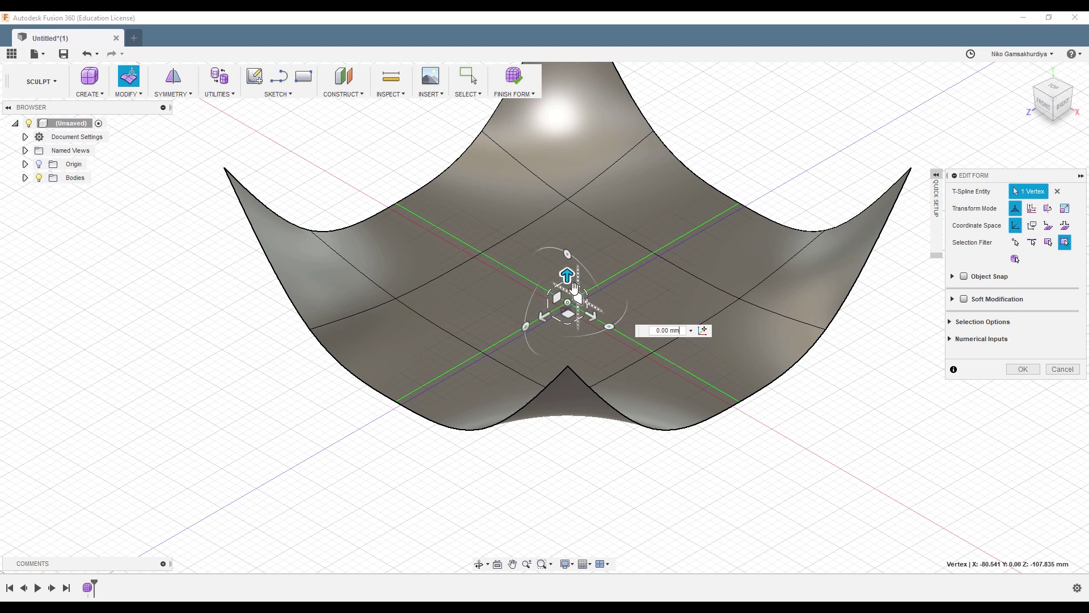
pyautogui.moveTo(572, 263); pyautogui.dragTo(580, 82)
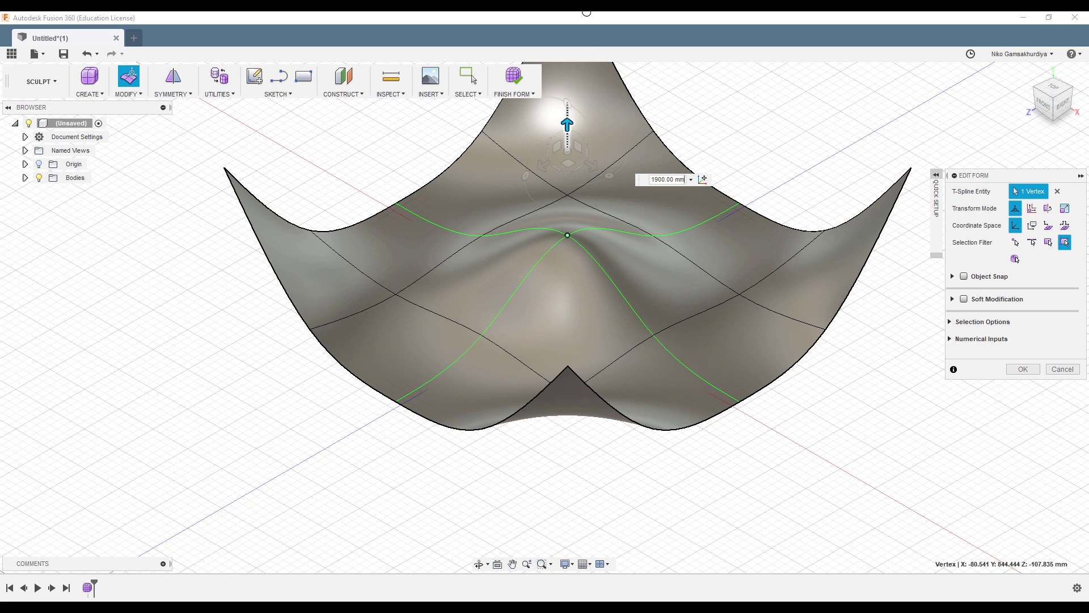
pyautogui.scroll(3, 584, 230)
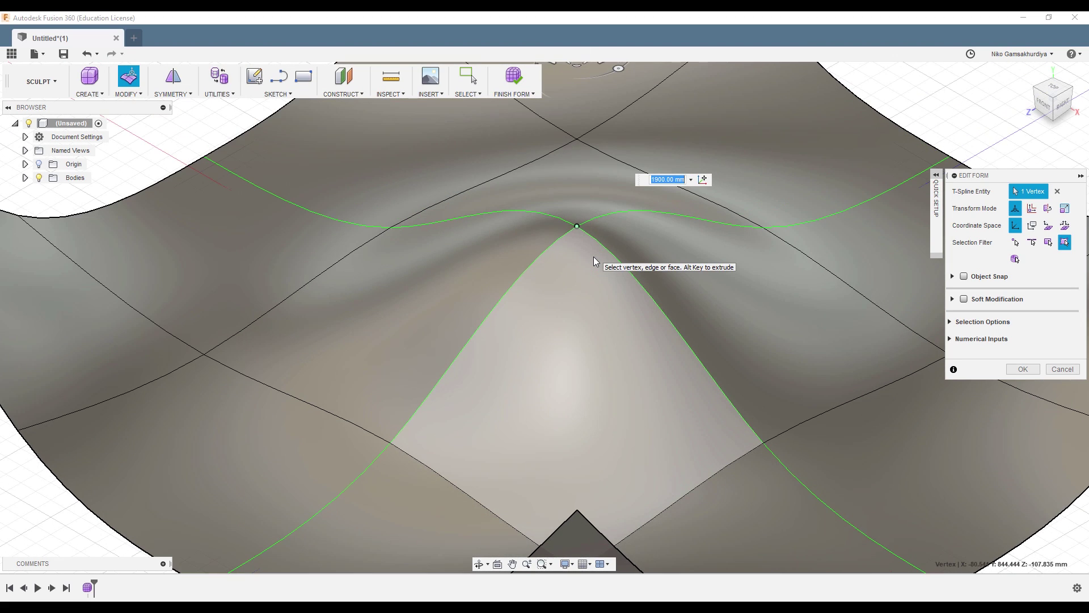
pyautogui.scroll(-3, 596, 261)
# Step: Raise the central peak's vertex by another 100 mm
pyautogui.keyDown('shift'); pyautogui.moveTo(594, 260); pyautogui.dragTo(624, 187, button='middle'); pyautogui.keyUp('shift')
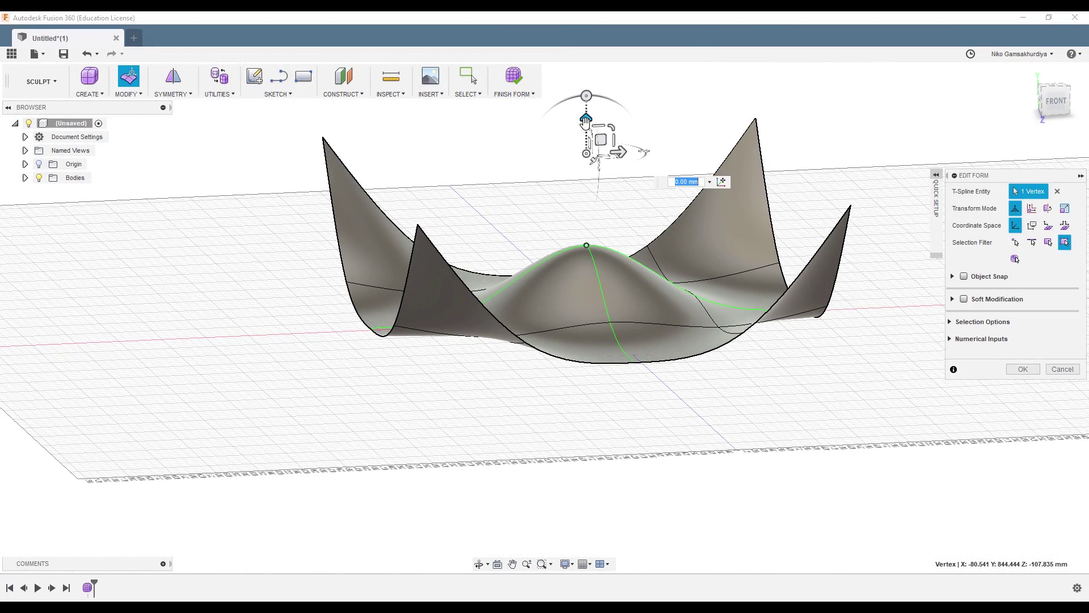
pyautogui.moveTo(586, 113); pyautogui.dragTo(610, 12)
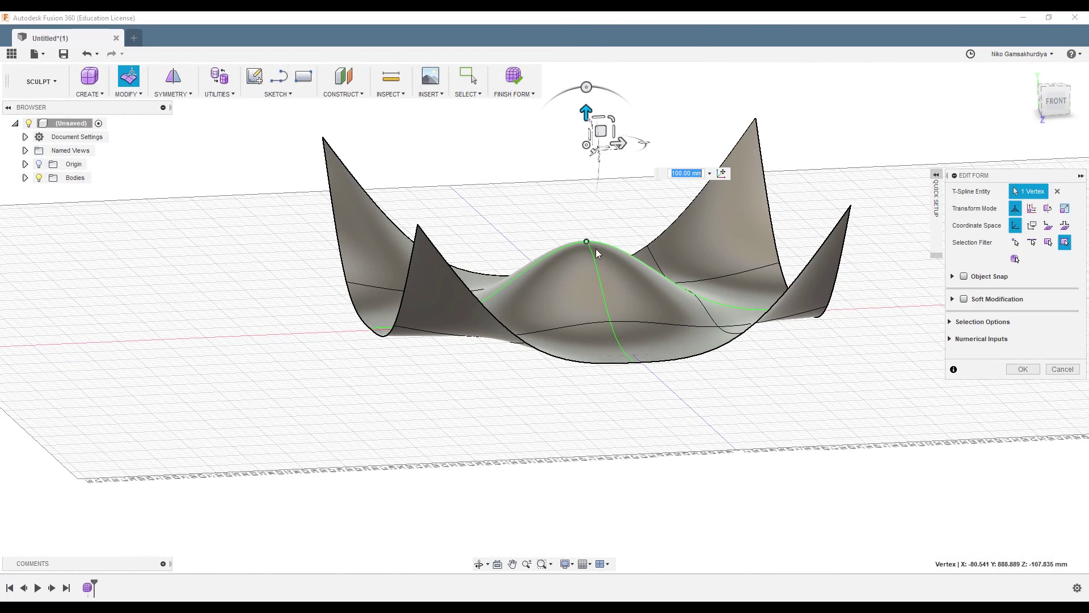
pyautogui.moveTo(631, 225); pyautogui.dragTo(603, 331, button='middle')
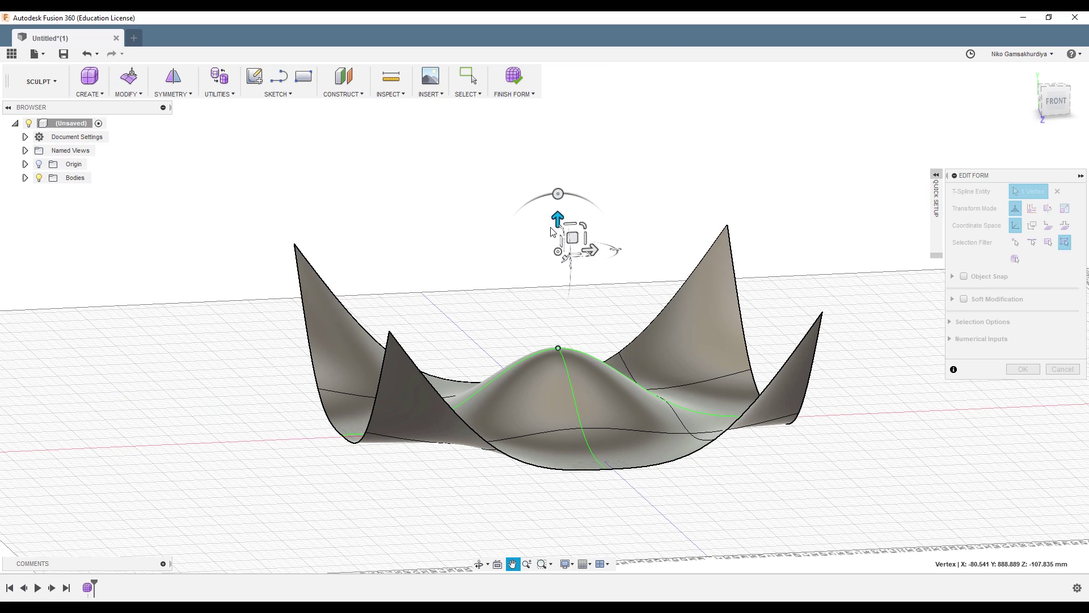
# Step: Raise the central peak's vertex vertically by 1500 mm and turn on Soft Modification
pyautogui.moveTo(558, 219); pyautogui.dragTo(602, 12)
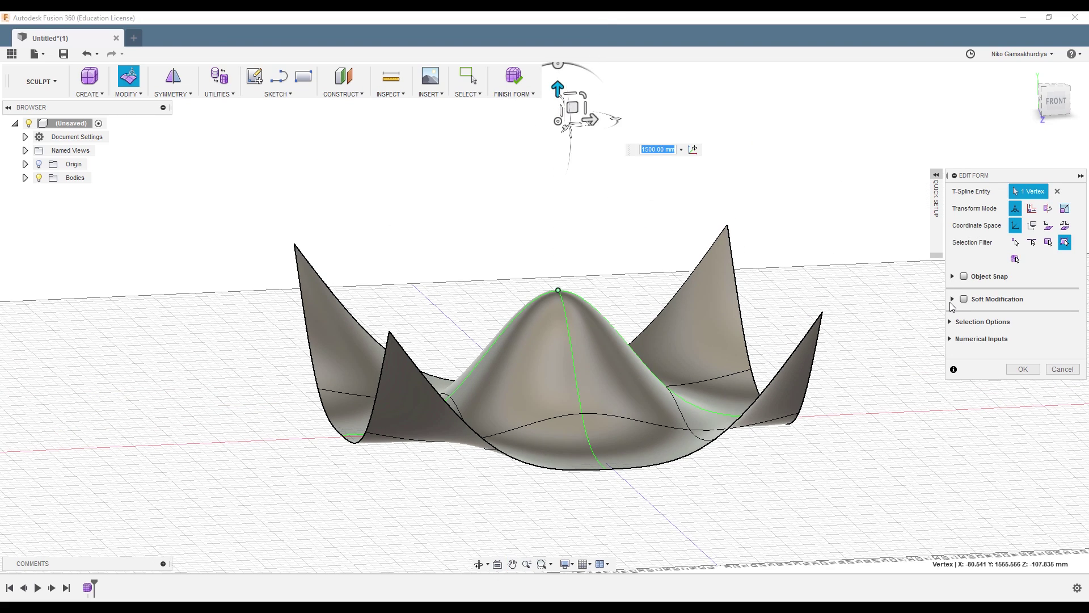
pyautogui.click(952, 299)
pyautogui.click(964, 299)
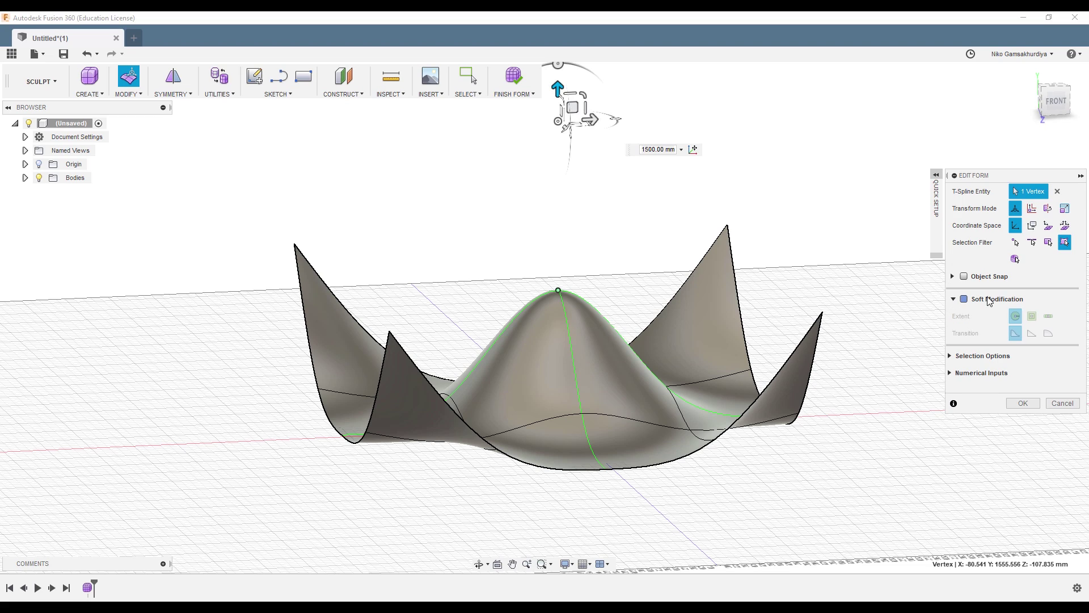
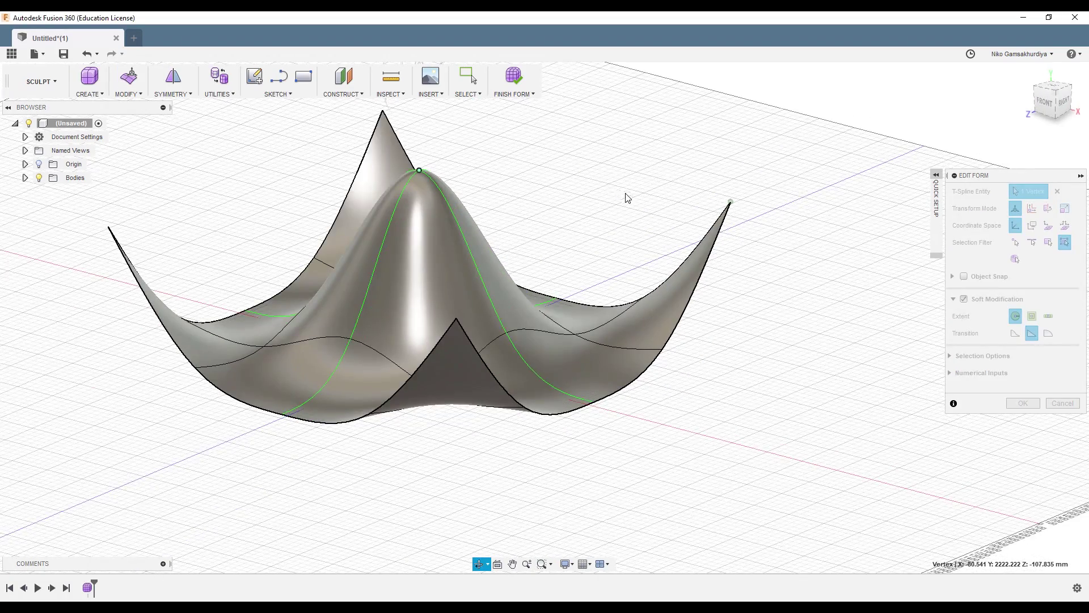
# Step: Try lifting the nearest corner vertex and an inner surface vertex vertically with Soft Modification active
pyautogui.click(463, 321)
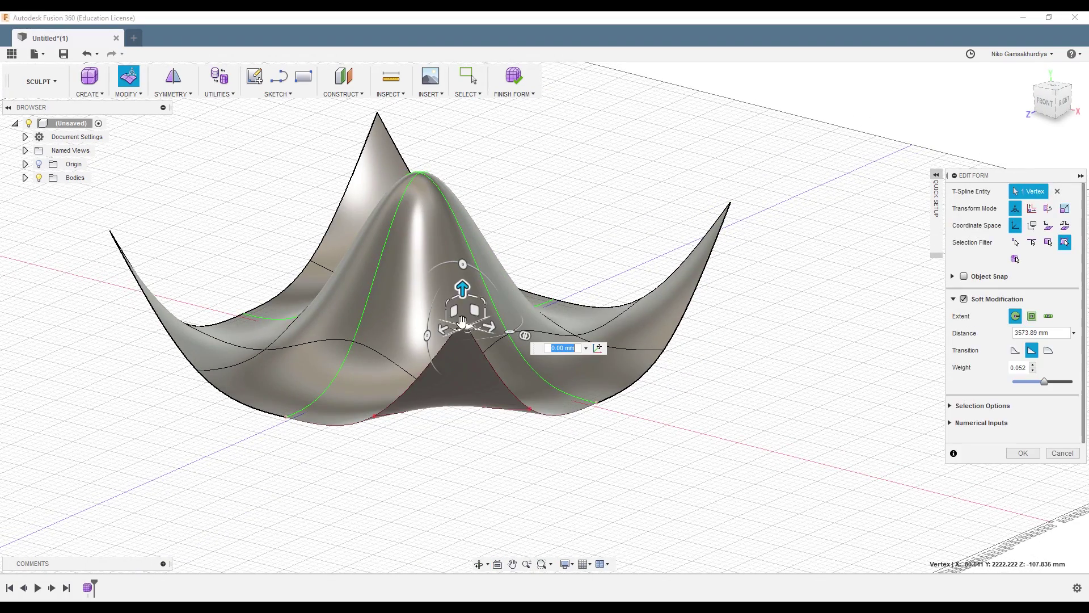
pyautogui.moveTo(464, 286); pyautogui.dragTo(464, 236)
pyautogui.keyDown('shift'); pyautogui.moveTo(583, 240); pyautogui.dragTo(528, 278, button='middle'); pyautogui.keyUp('shift')
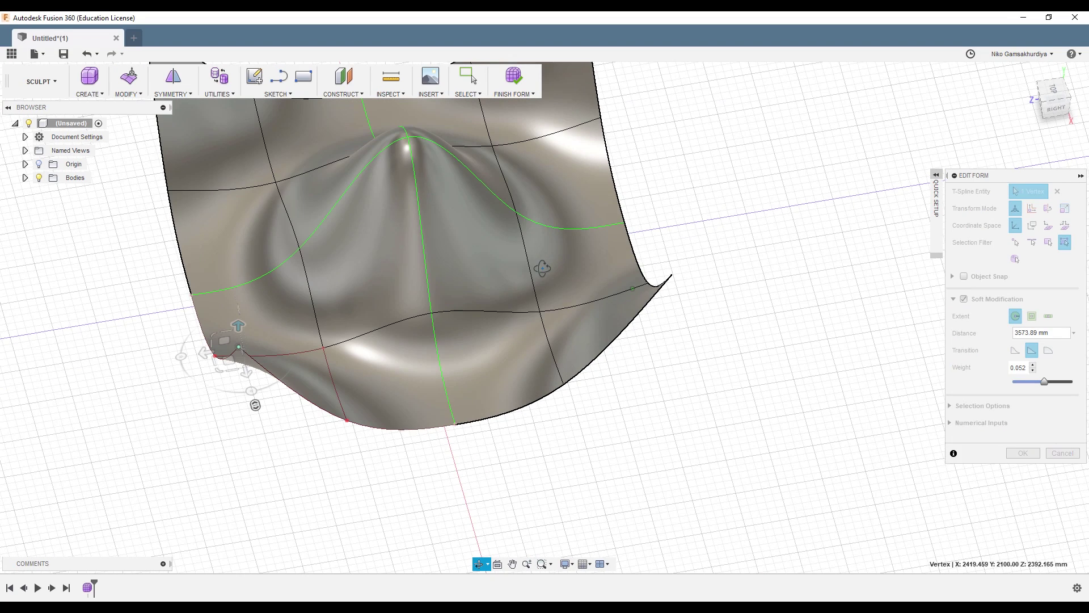
pyautogui.click(324, 349)
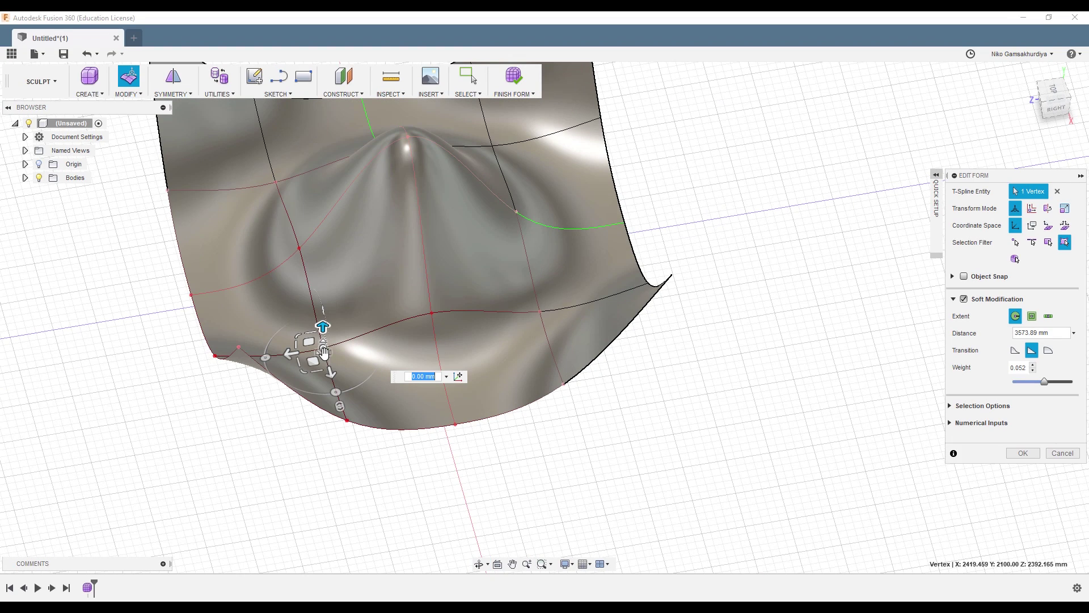
pyautogui.moveTo(324, 312); pyautogui.dragTo(326, 255)
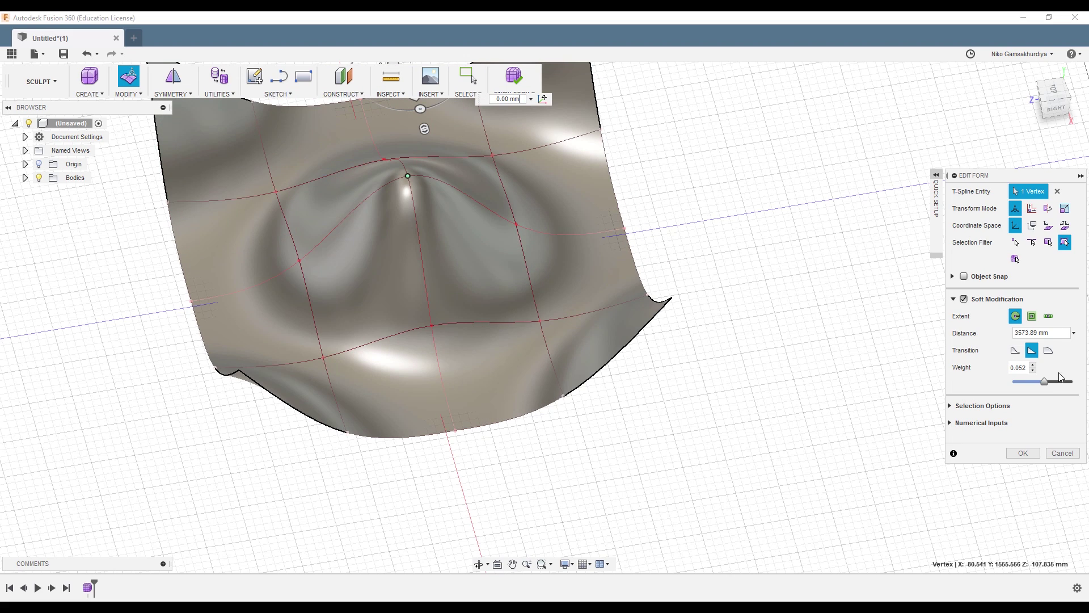
# Step: Try Soft Modification on the central peak's vertex with weights of -0.346 and -0.308 and the straight transition profile
pyautogui.moveTo(1050, 385)
pyautogui.mouseDown()
pyautogui.moveTo(1063, 382)
pyautogui.moveTo(1035, 383)
pyautogui.mouseUp()
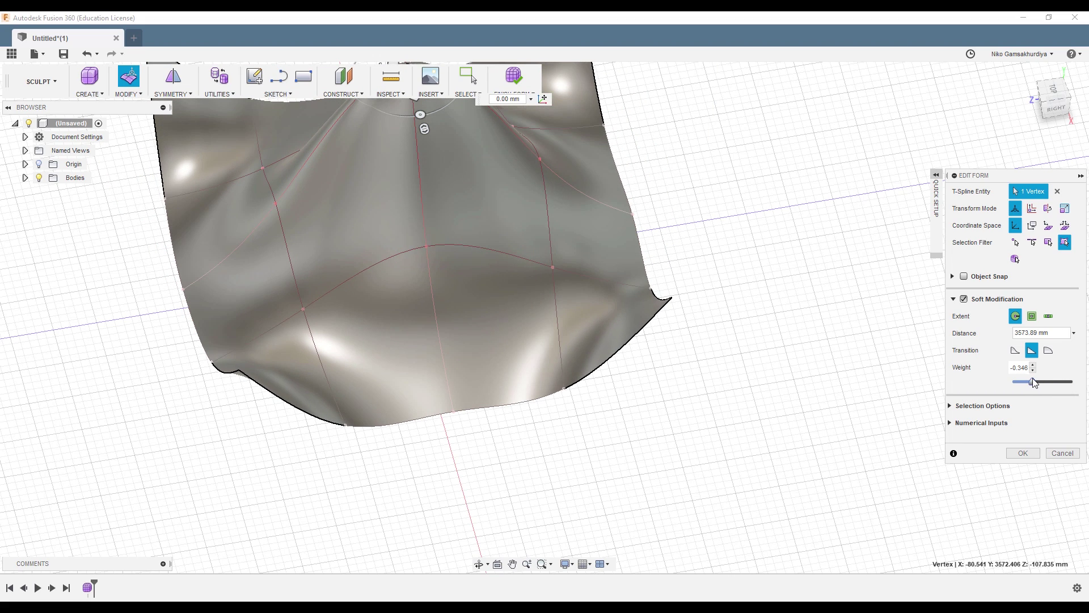
pyautogui.click(1016, 350)
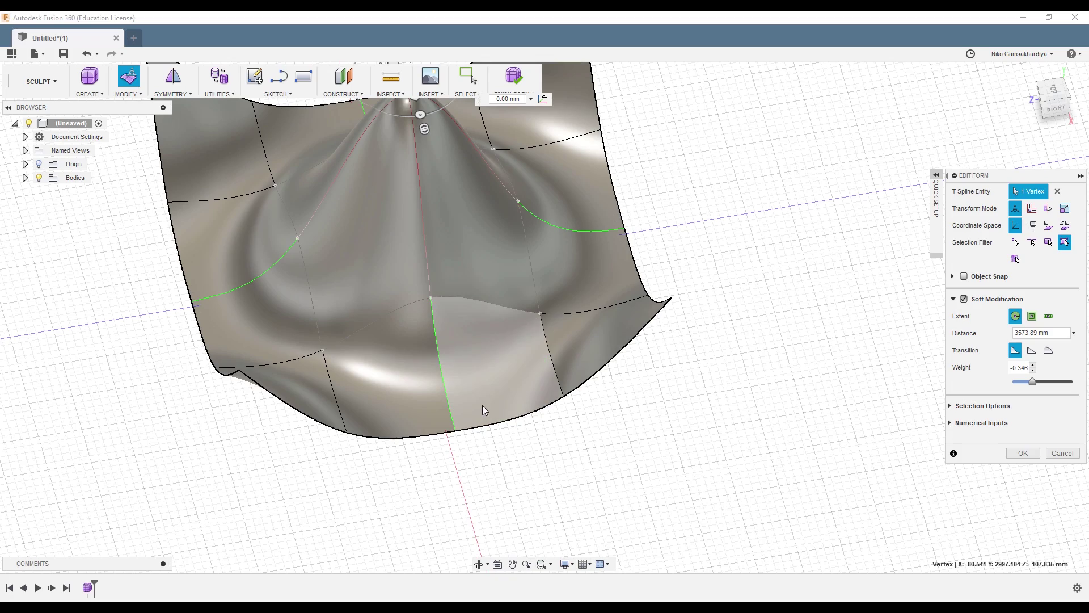
pyautogui.moveTo(513, 382); pyautogui.dragTo(567, 340, button='middle')
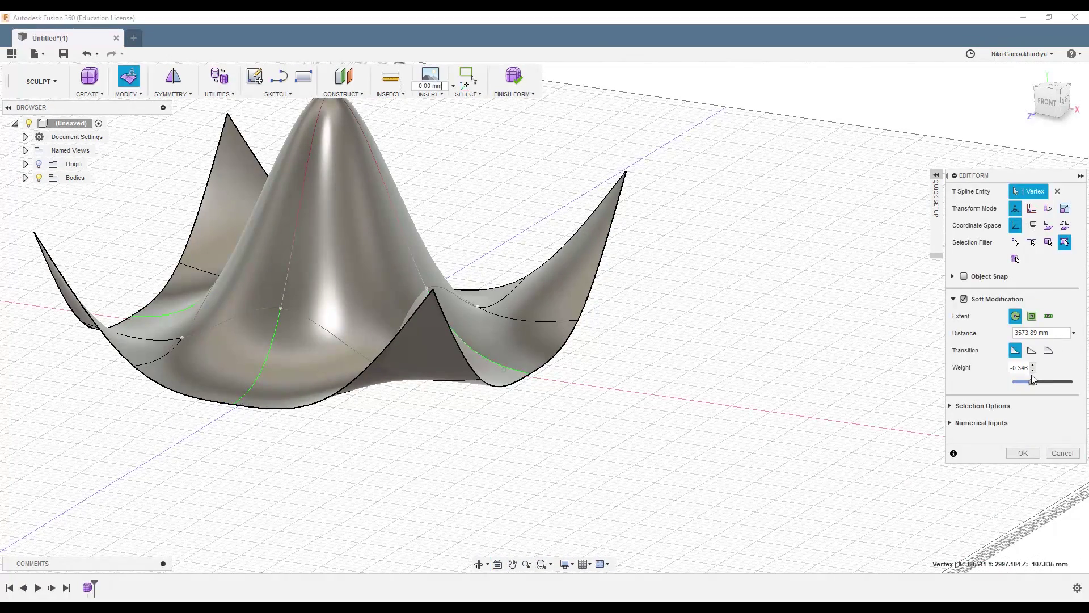
pyautogui.moveTo(1033, 381)
pyautogui.mouseDown()
pyautogui.moveTo(1042, 388)
pyautogui.moveTo(1033, 380)
pyautogui.mouseUp()
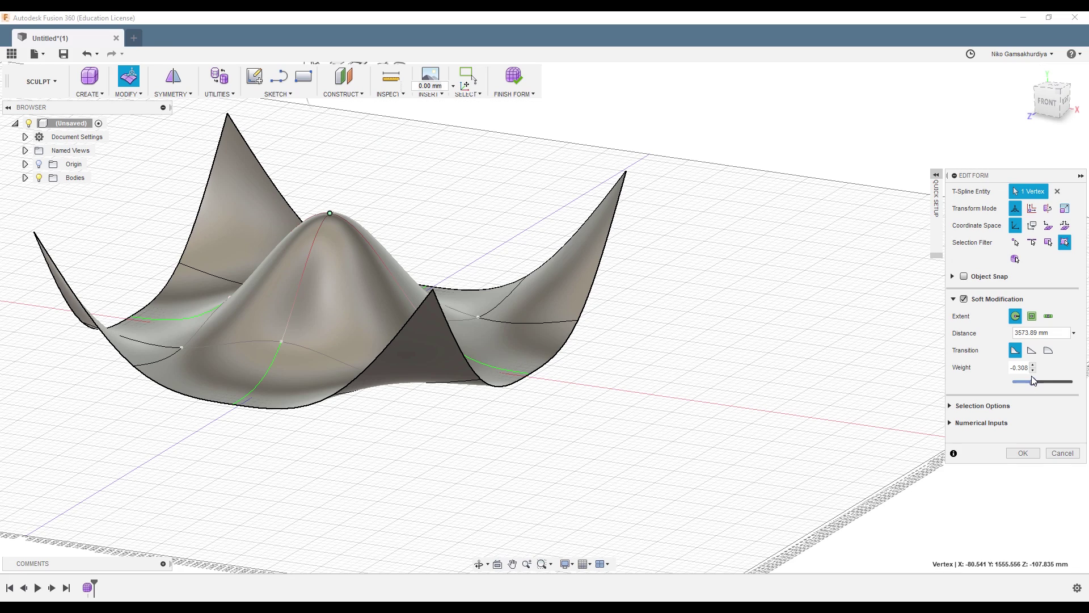
# Step: Clear the vertex selection and leave Edit Form
pyautogui.click(671, 347)
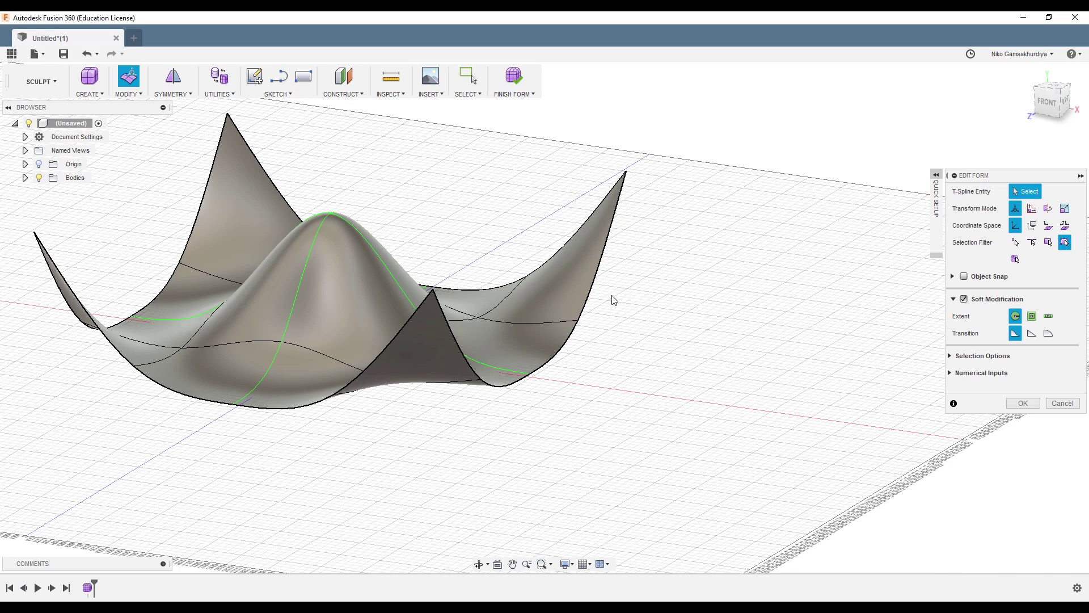
pyautogui.click(514, 80)
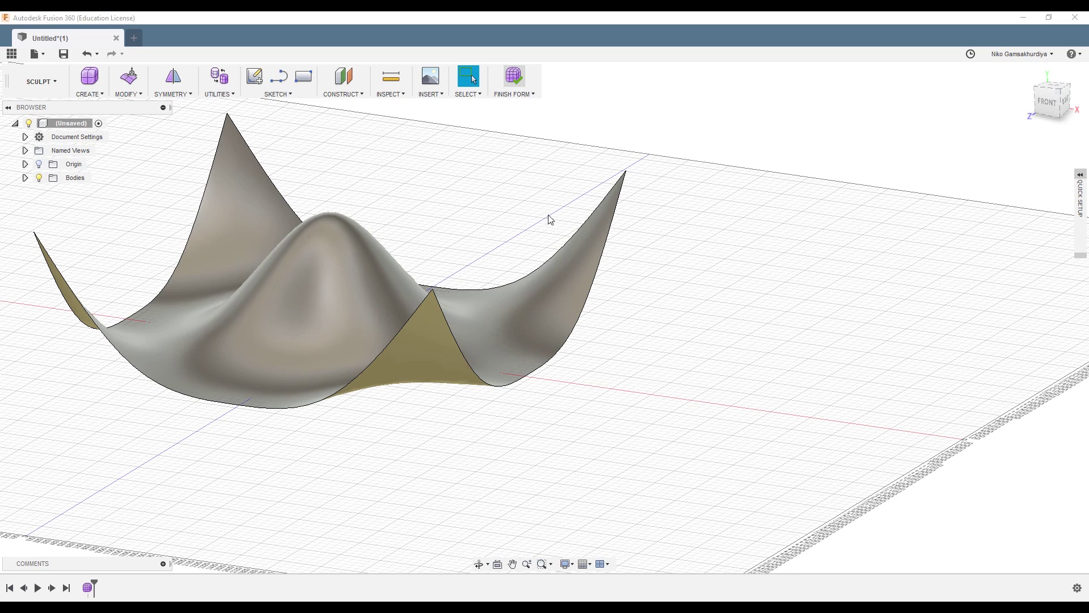
pyautogui.click(513, 72)
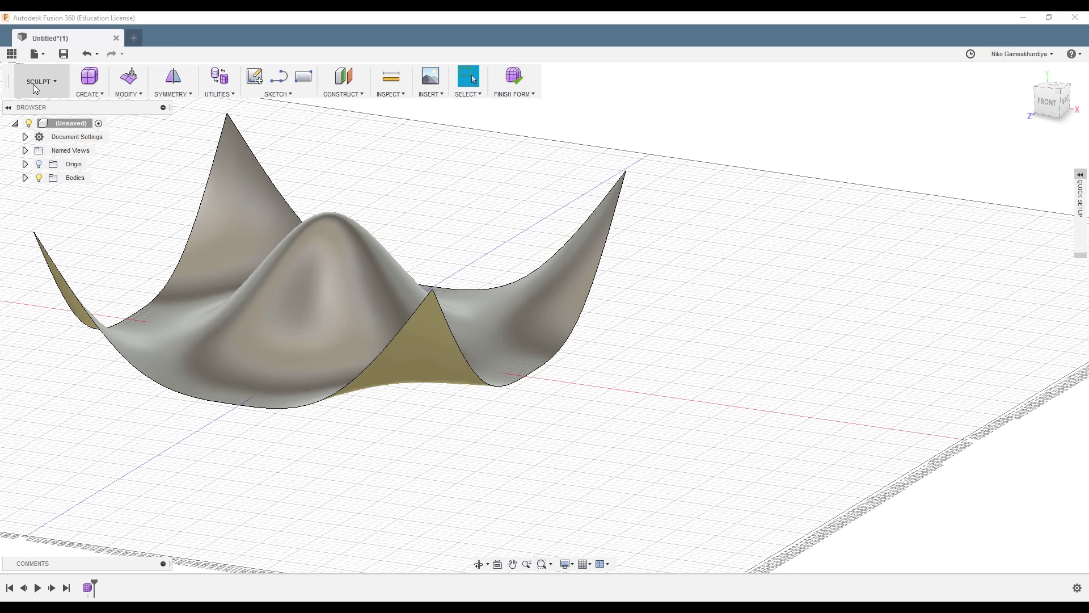
# Step: Export the roof form to the computer as a SAT file named TEst, replacing the existing file
pyautogui.click(35, 54)
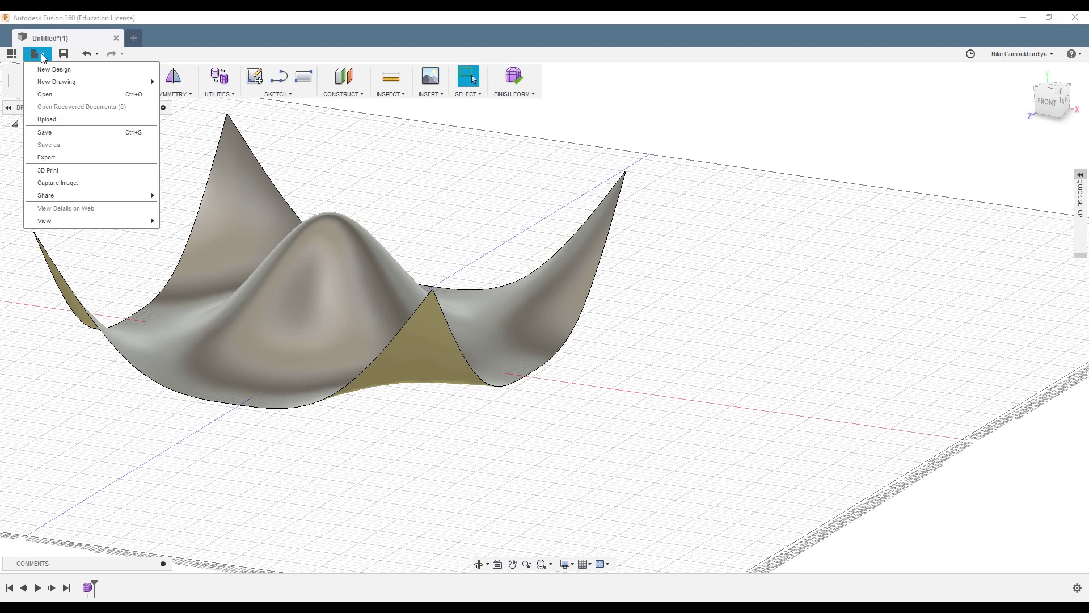
pyautogui.click(63, 157)
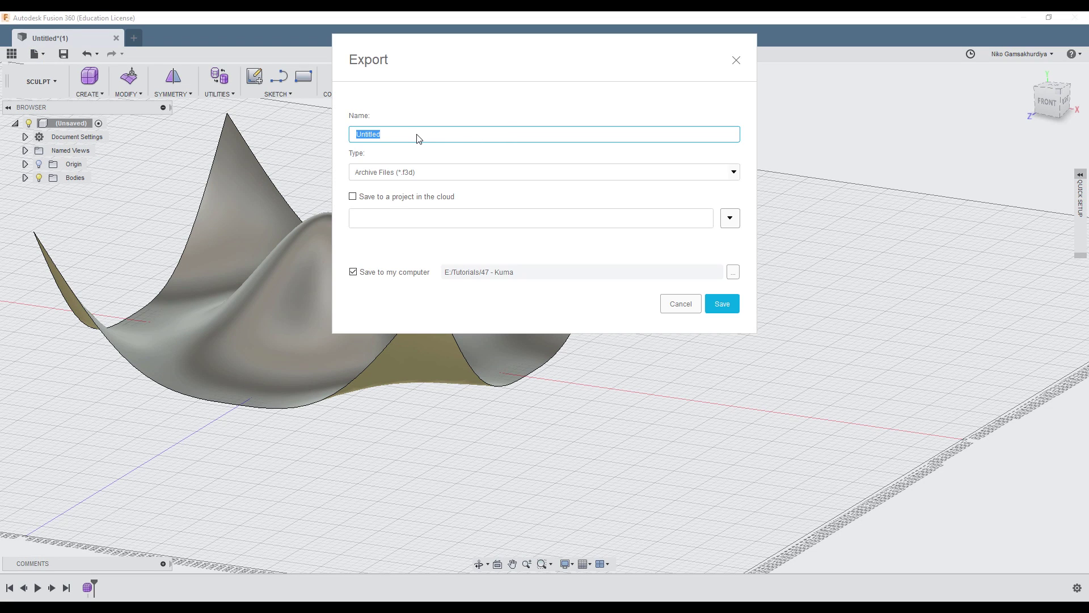
pyautogui.write('TEst')
pyautogui.click(444, 174)
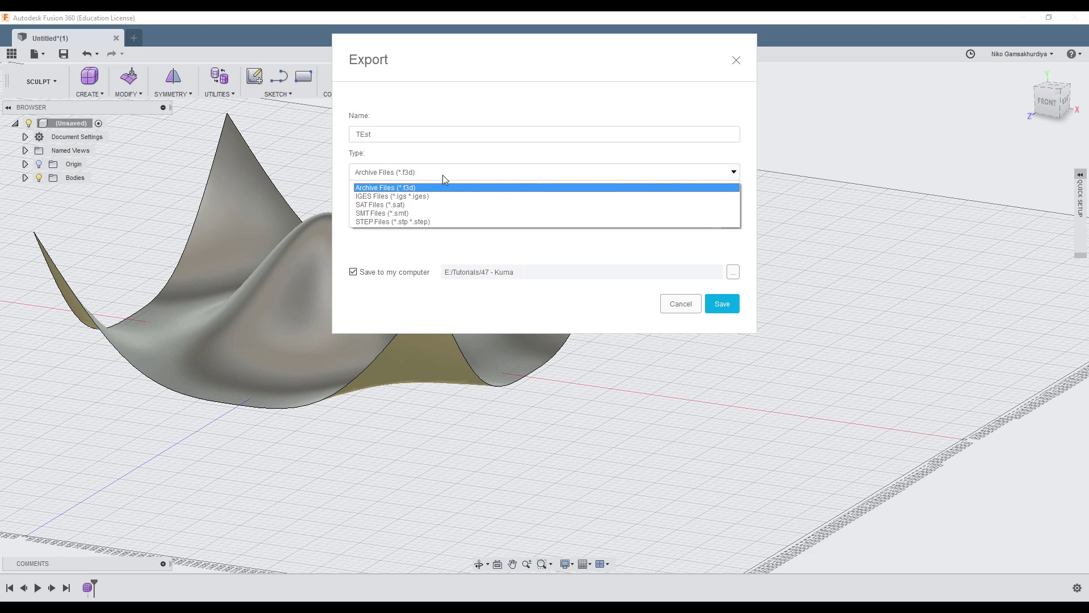
pyautogui.click(396, 205)
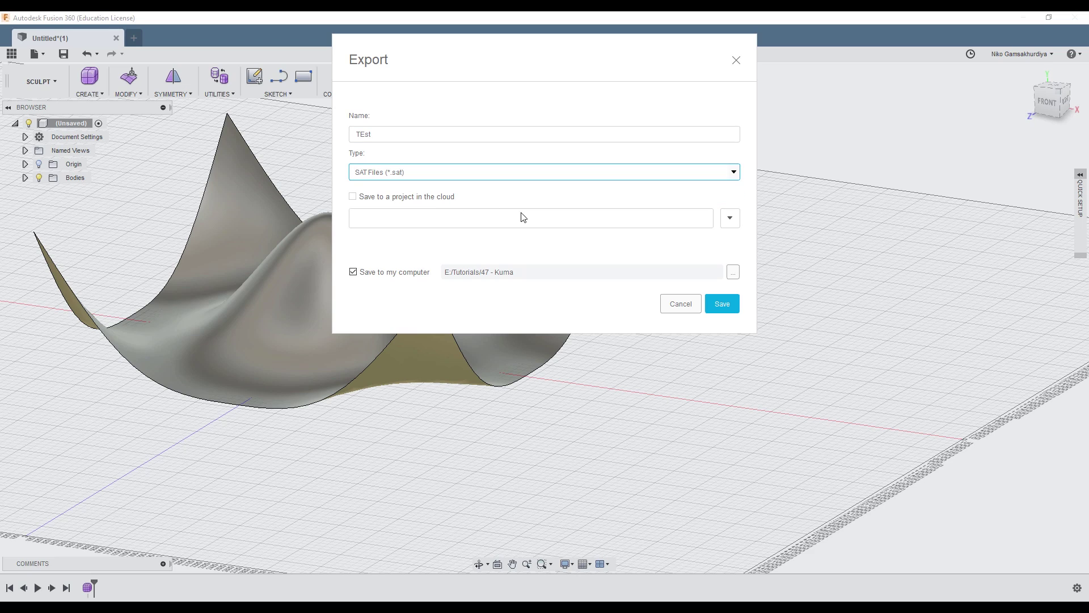
pyautogui.click(721, 305)
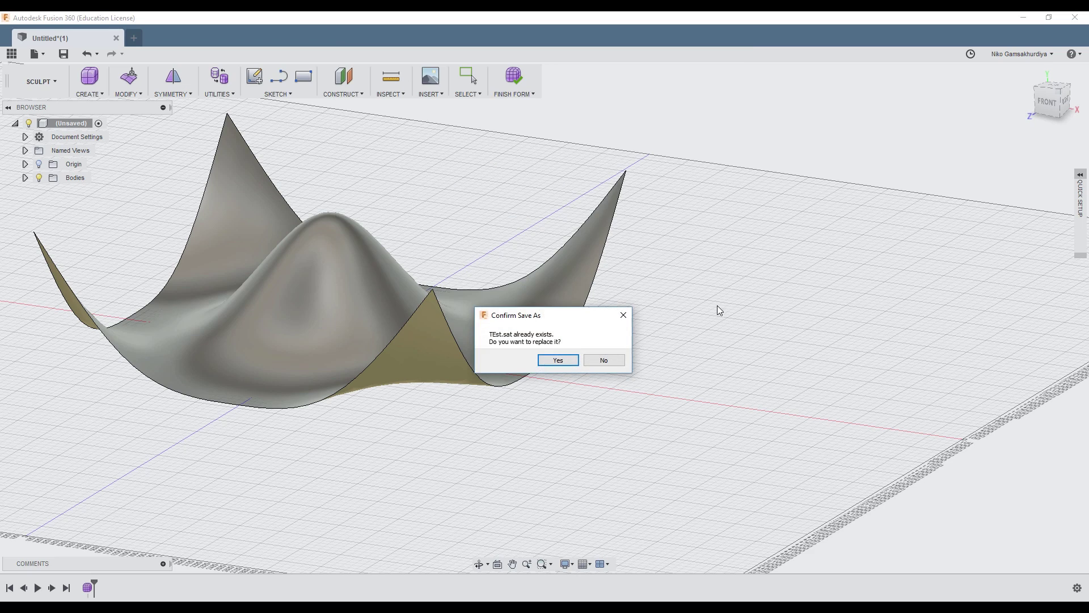
pyautogui.click(571, 366)
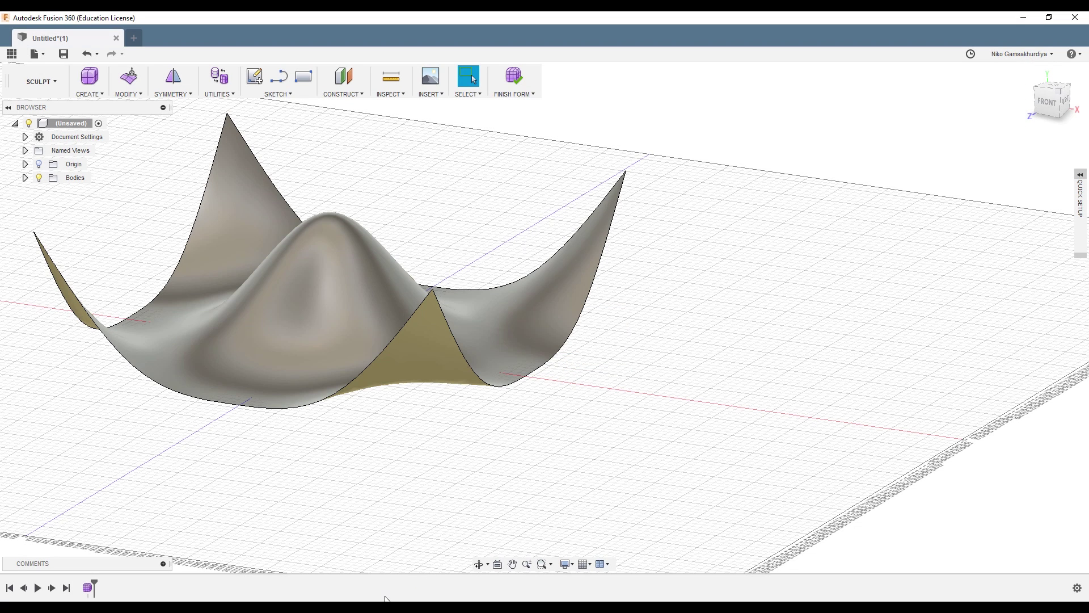
# Step: Switch to Revit and create a new conceptual mass family from the Metric Mass.rft template
pyautogui.click(363, 561)
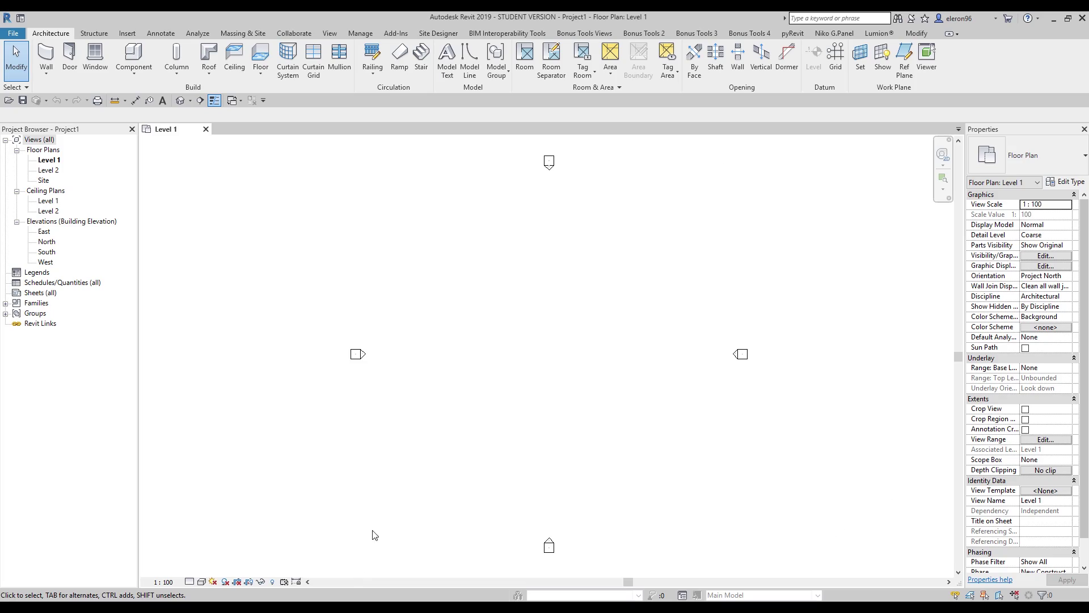
pyautogui.click(22, 35)
pyautogui.moveTo(40, 77)
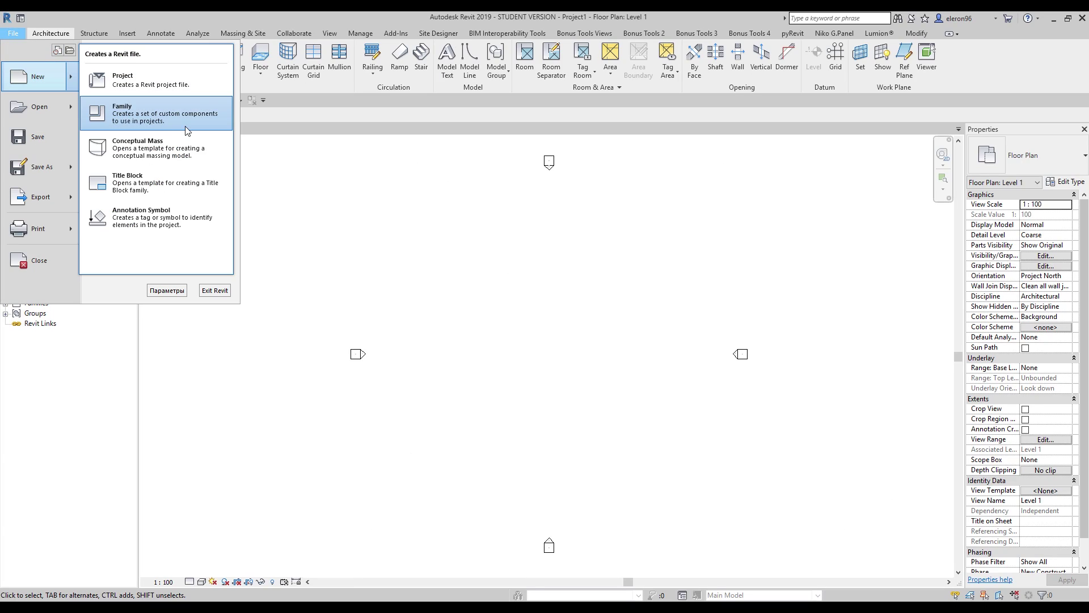
pyautogui.click(169, 148)
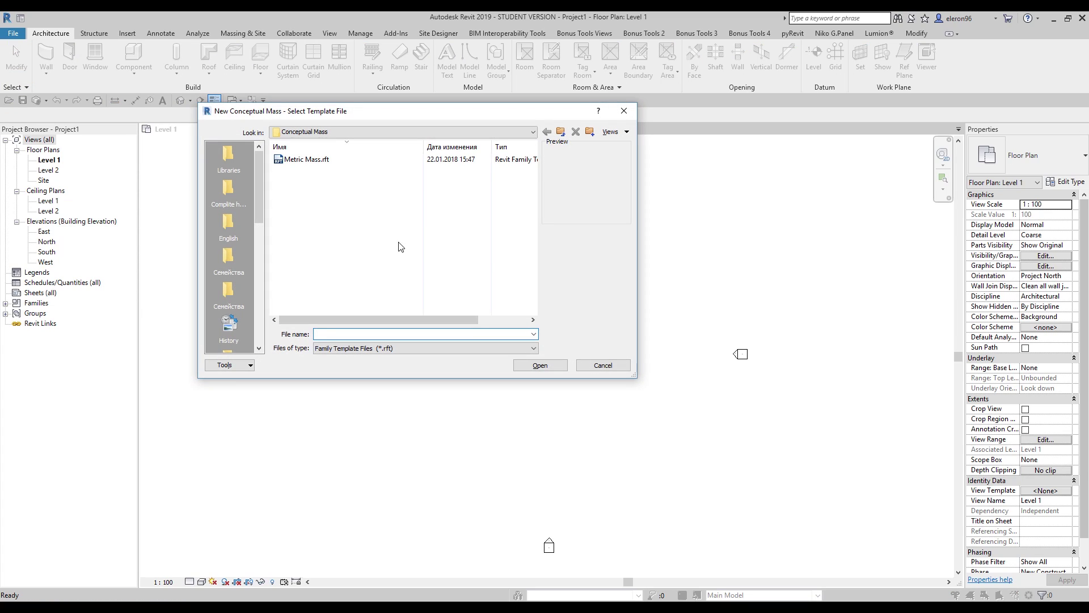
pyautogui.click(315, 160)
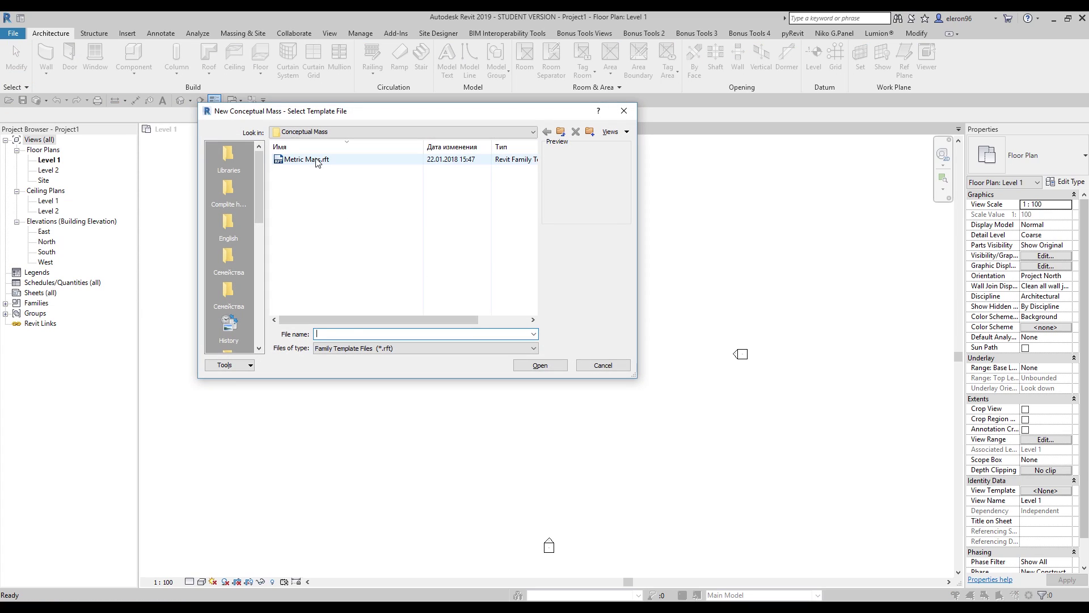
pyautogui.click(553, 366)
pyautogui.scroll(6, 518, 379)
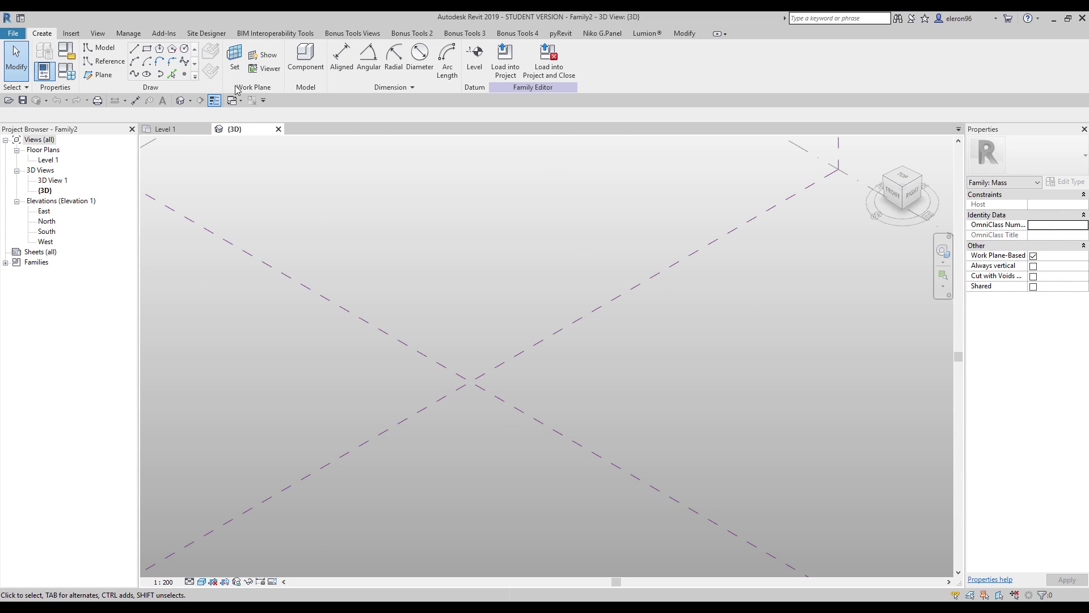
pyautogui.click(72, 33)
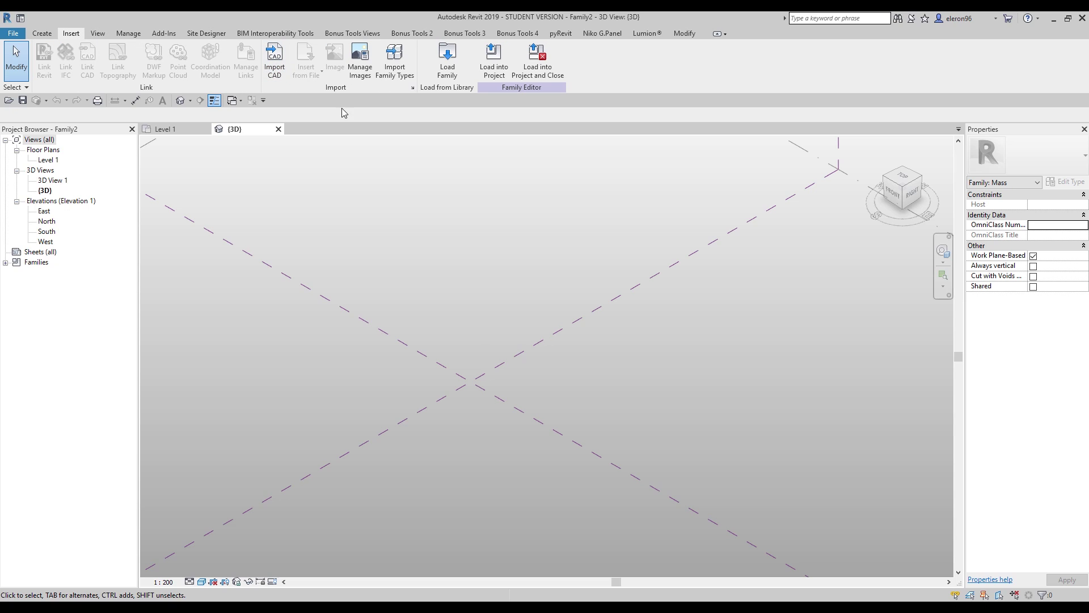
pyautogui.click(272, 59)
pyautogui.click(487, 388)
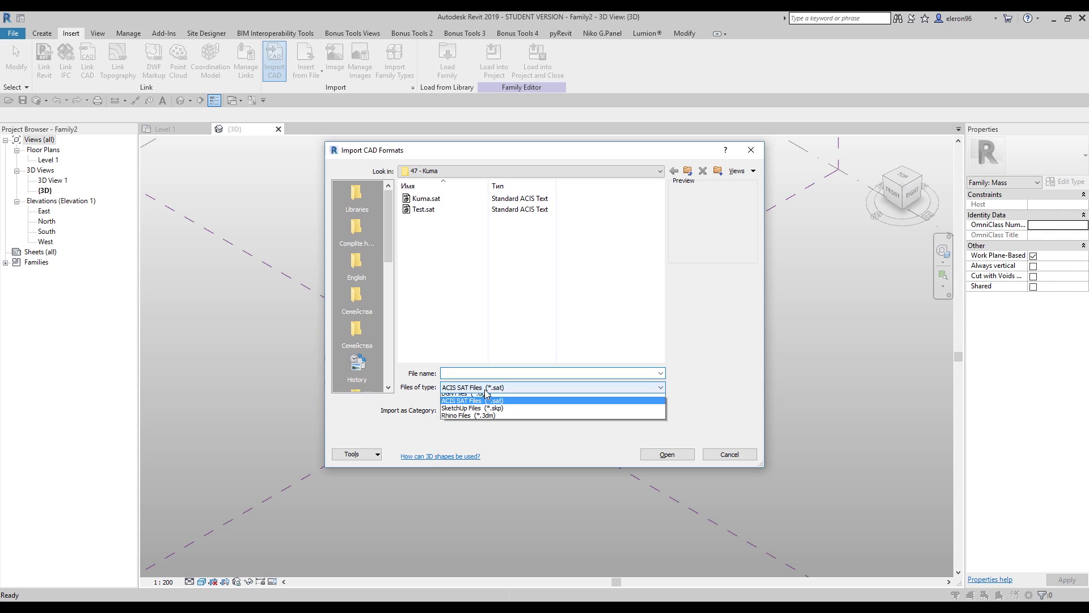
pyautogui.click(480, 400)
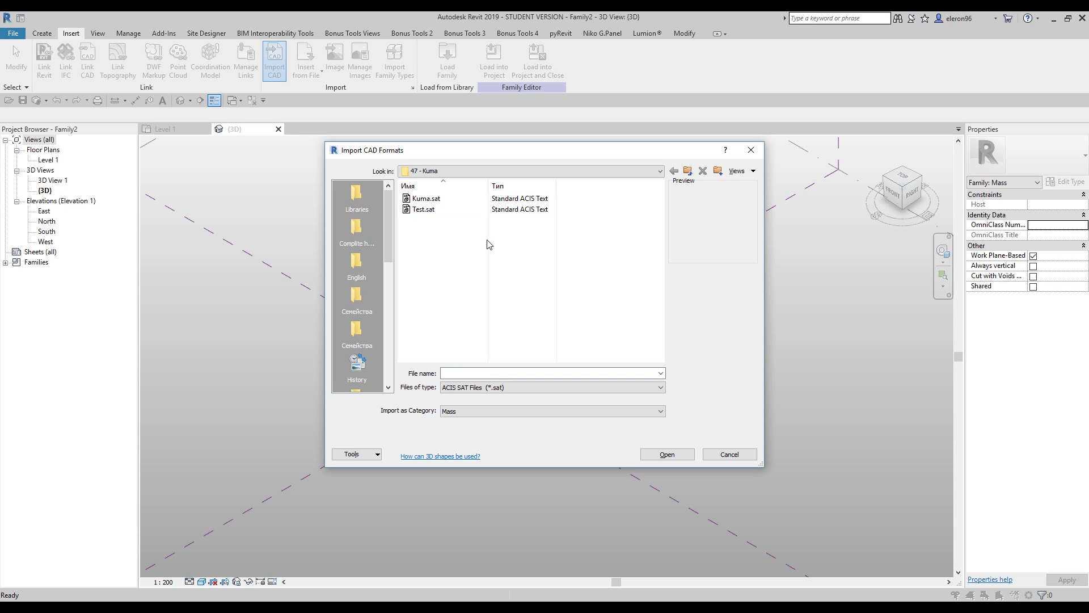
pyautogui.click(730, 454)
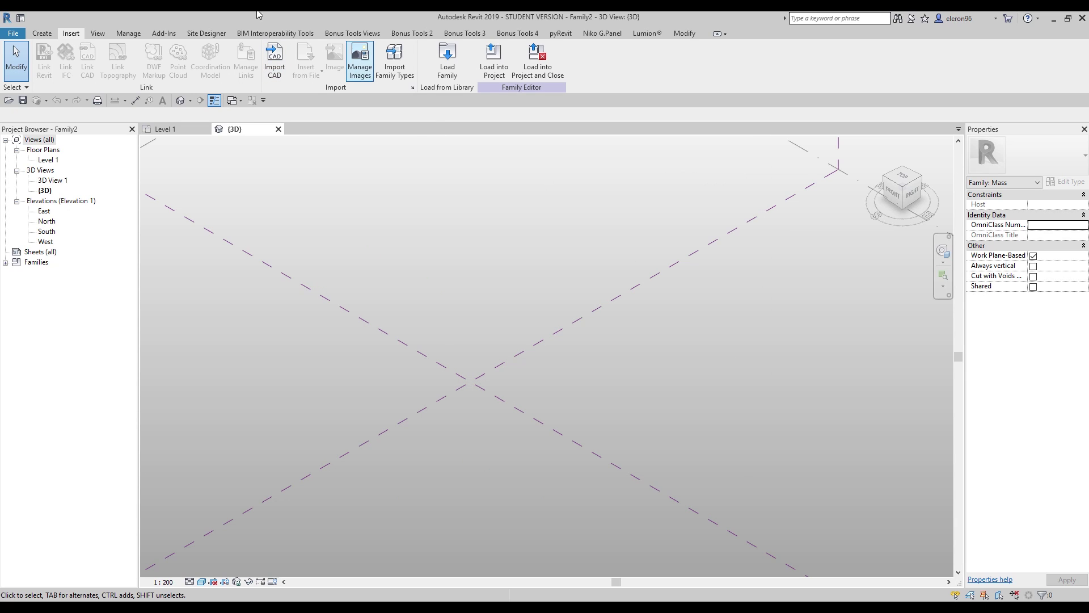
# Step: Filter the Dynamo Player scripts for 360 and open the input settings of Fusion360.SAT Sync
pyautogui.click(127, 34)
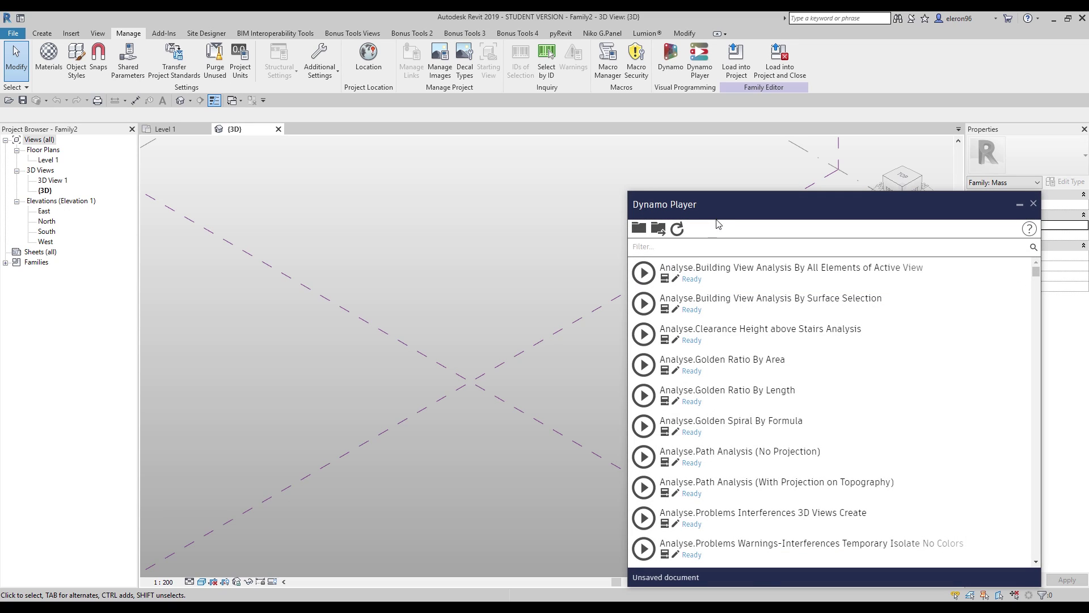
pyautogui.write('360')
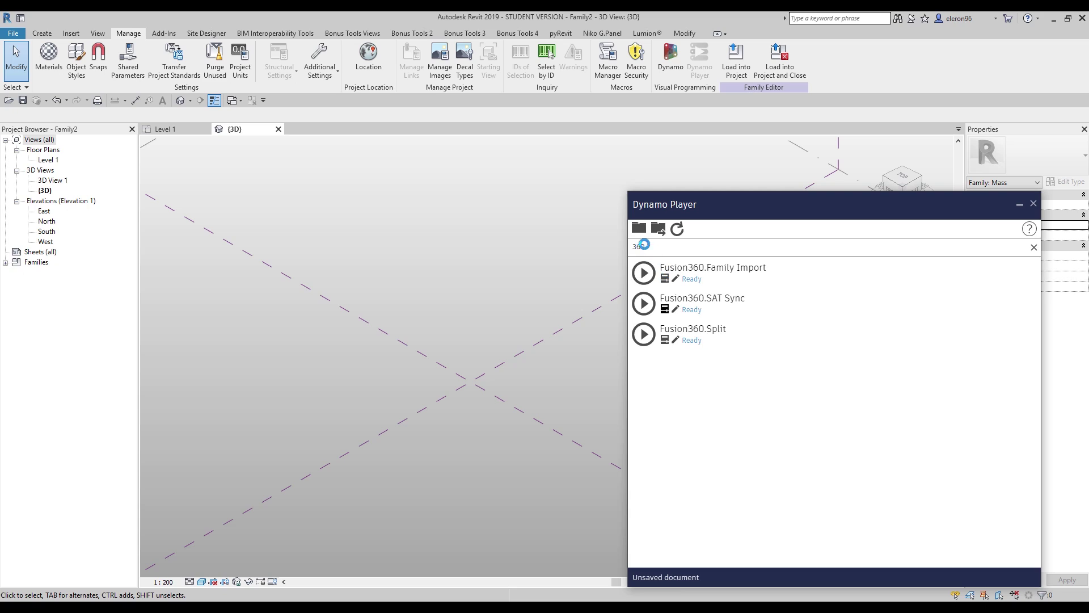
pyautogui.click(637, 227)
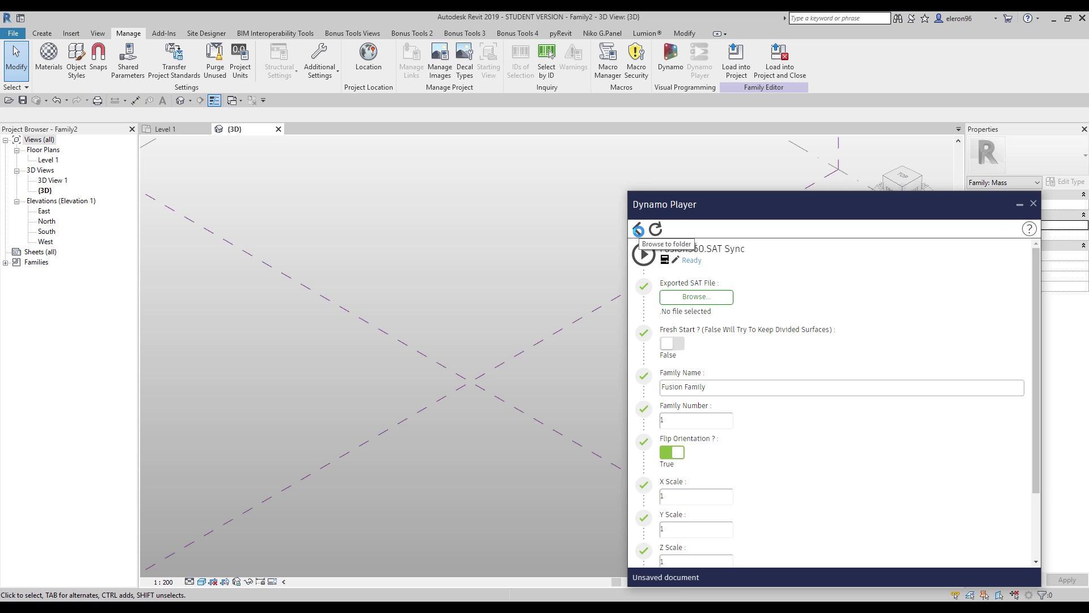
# Step: Set the exported SAT file input to Test.sat from the E:\Tutorials\47 - Kuma folder
pyautogui.click(681, 300)
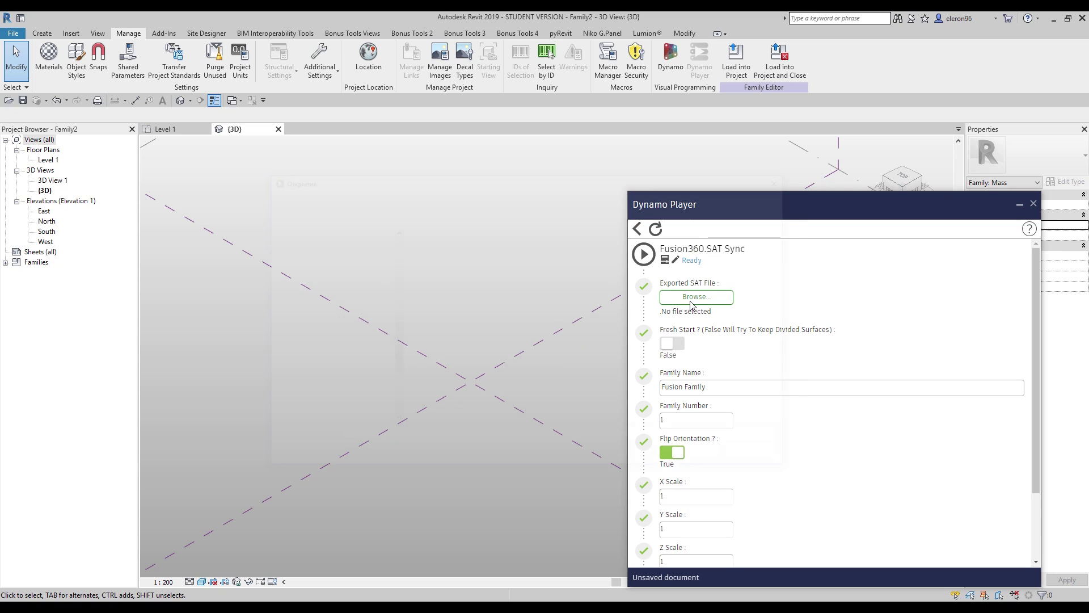
pyautogui.click(603, 196)
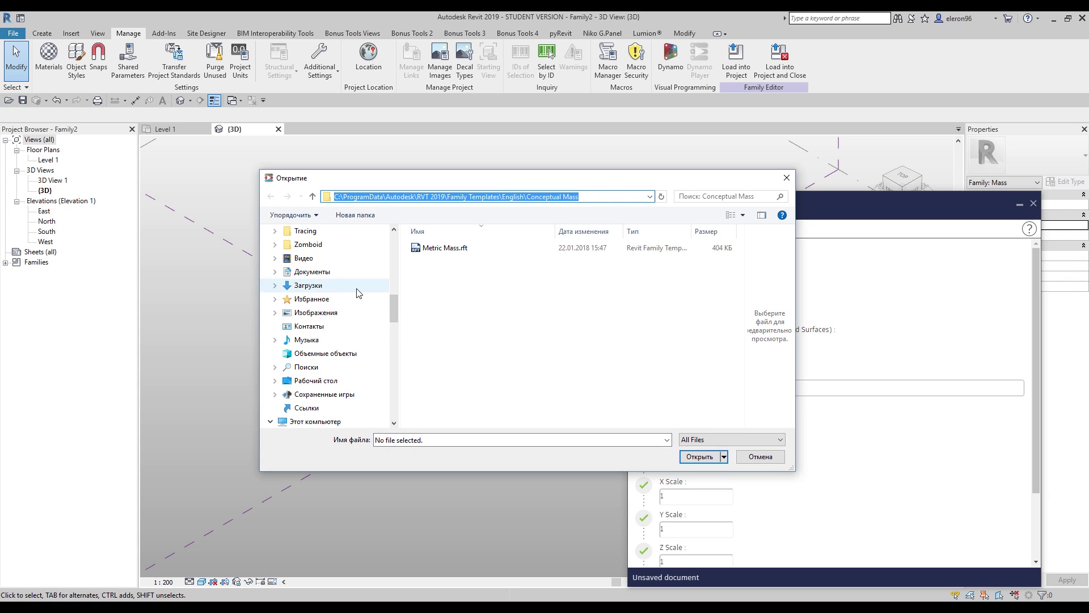
pyautogui.scroll(10, 354, 294)
pyautogui.moveTo(511, 186); pyautogui.dragTo(344, 166)
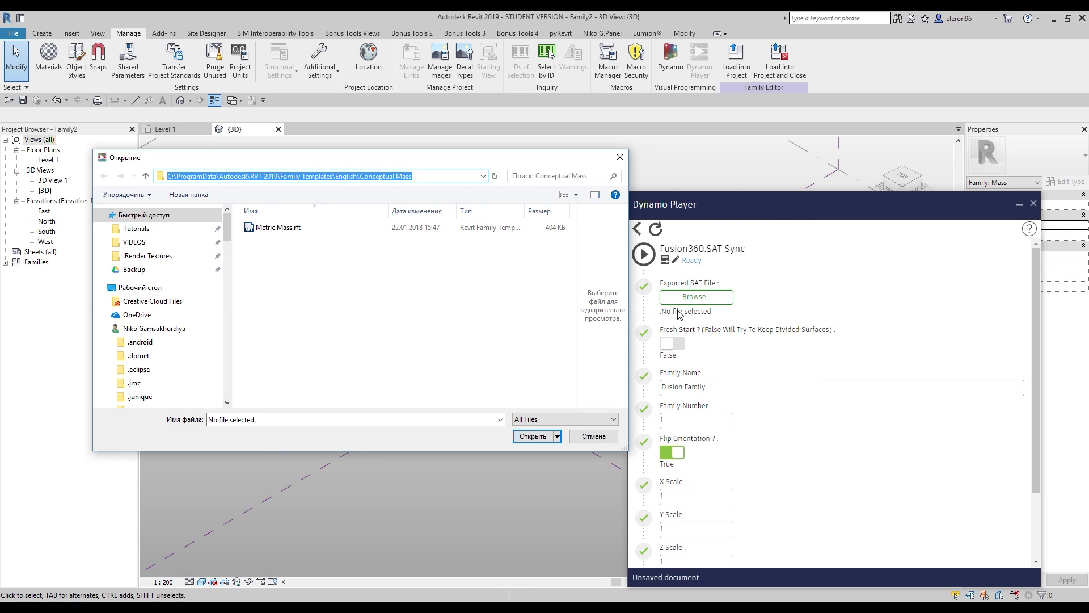
pyautogui.scroll(8, 191, 309)
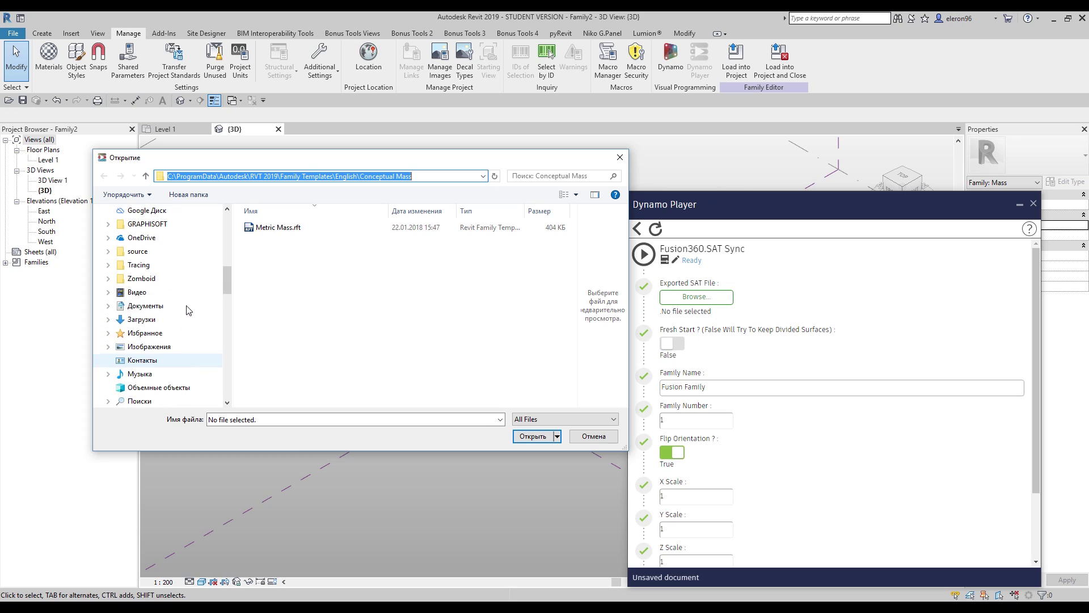
pyautogui.scroll(2, 190, 310)
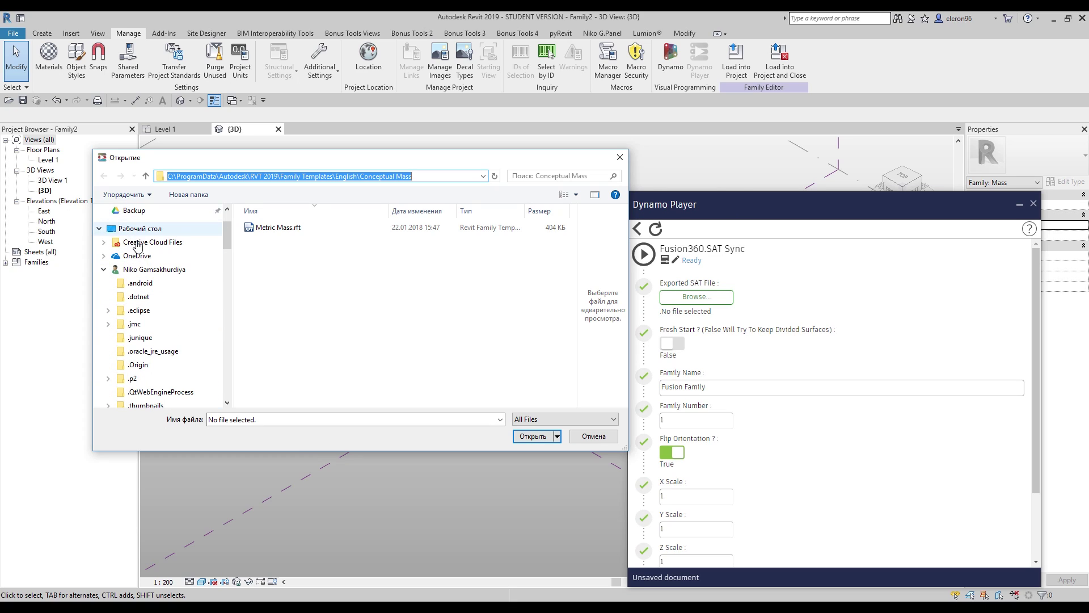
pyautogui.scroll(-5, 187, 289)
pyautogui.scroll(-6, 186, 278)
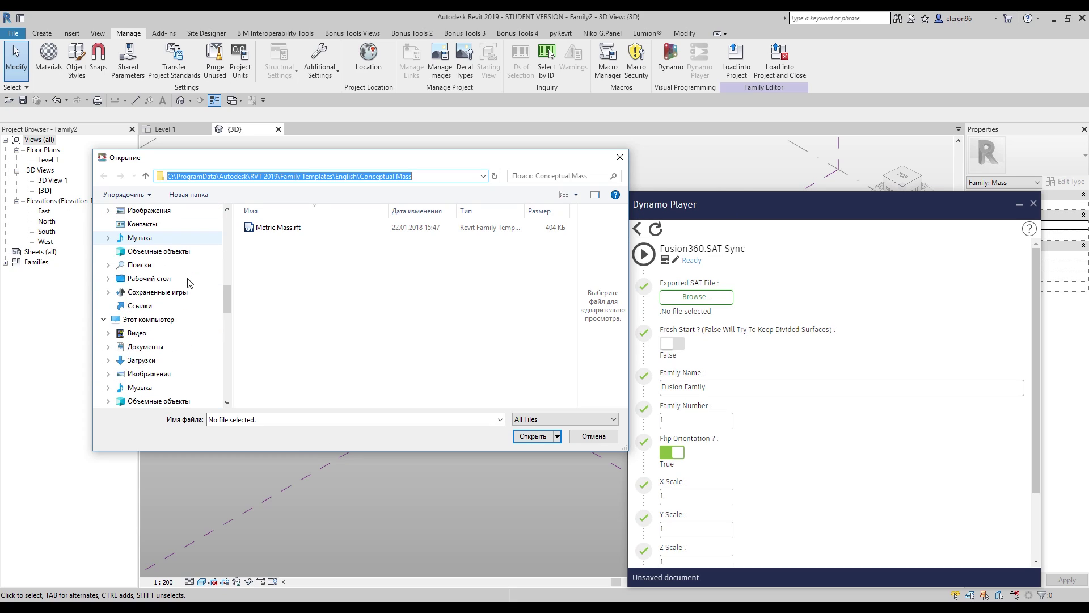
pyautogui.scroll(-6, 189, 283)
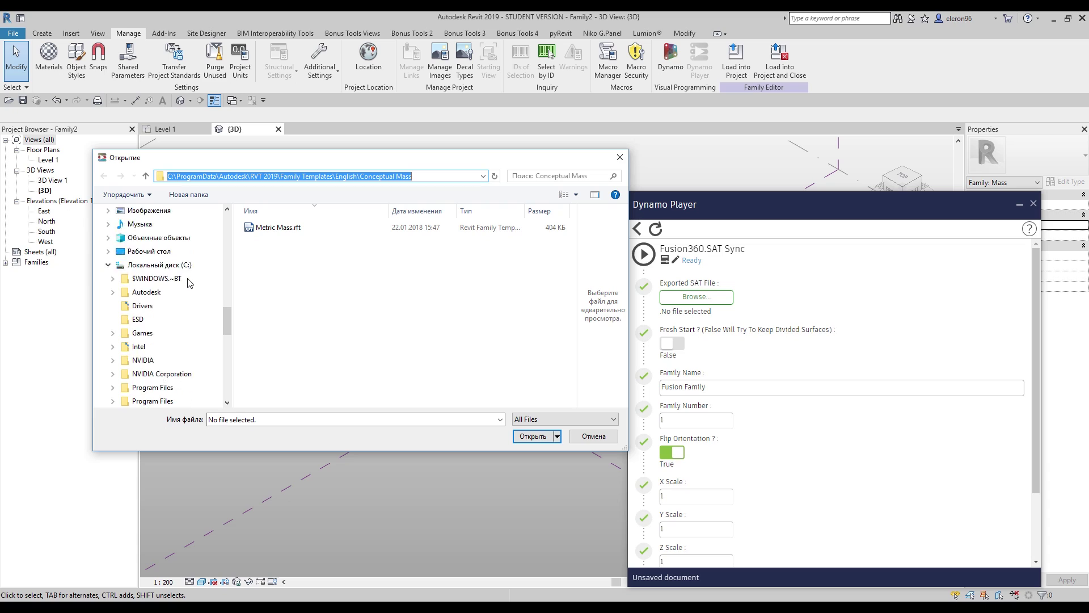
pyautogui.click(162, 346)
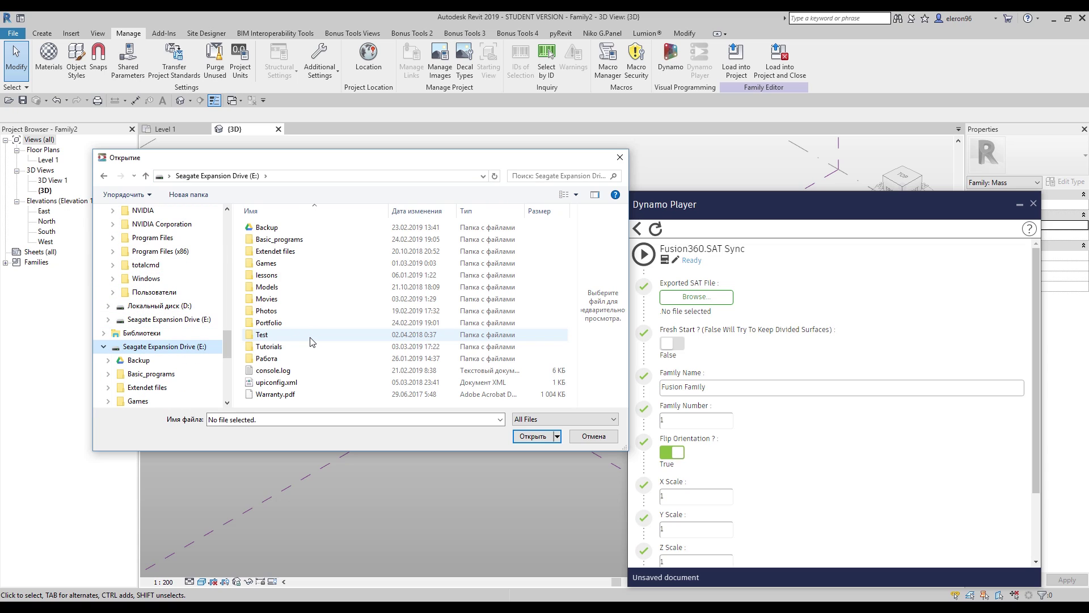
pyautogui.doubleClick(305, 346)
pyautogui.scroll(-12, 318, 315)
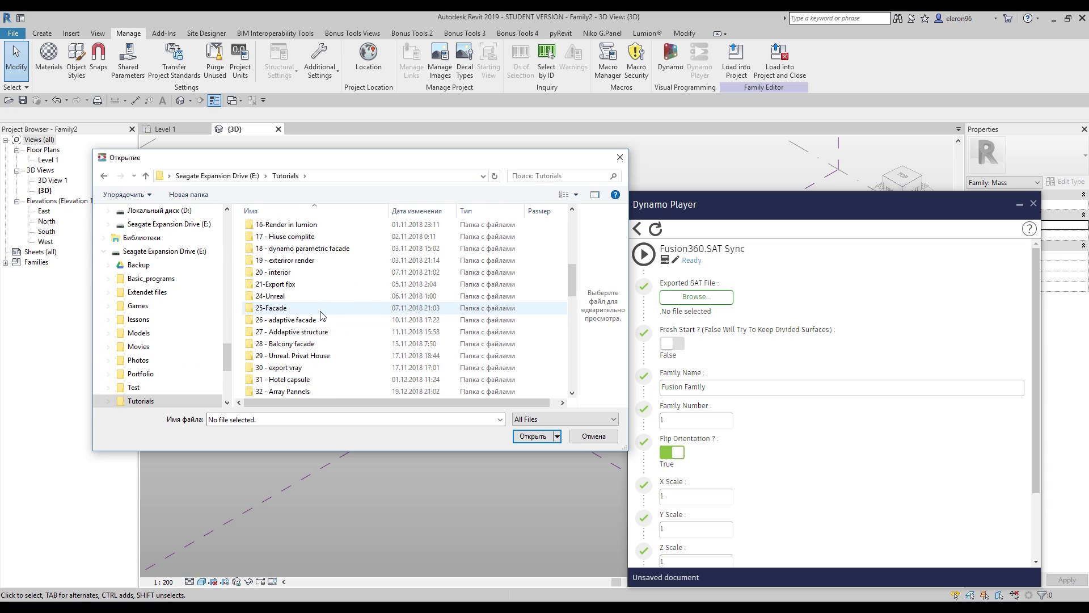
pyautogui.scroll(-1, 278, 298)
pyautogui.doubleClick(278, 261)
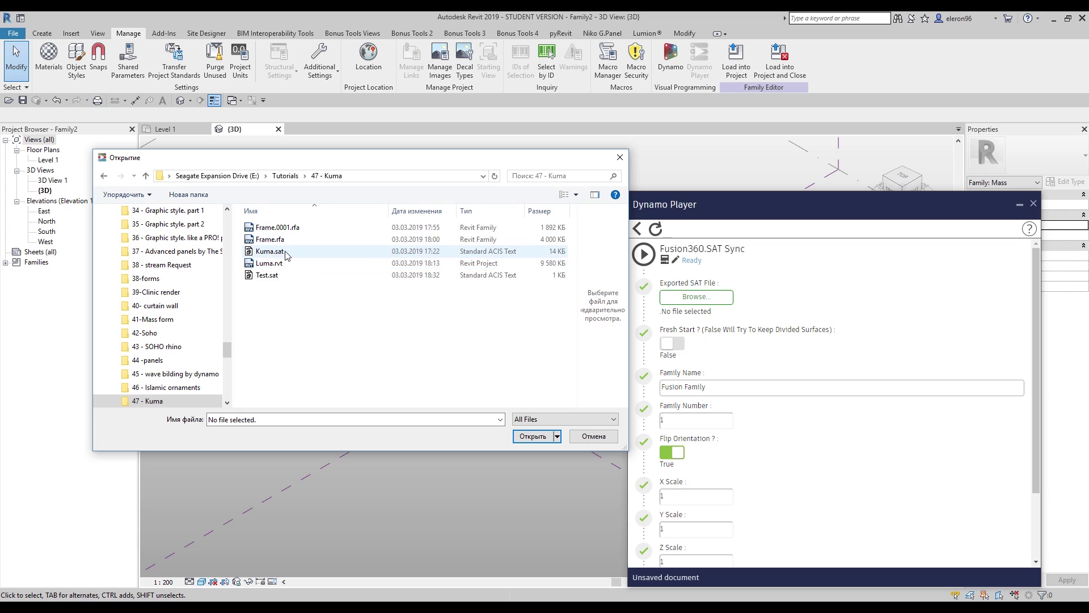
pyautogui.click(266, 276)
pyautogui.click(546, 437)
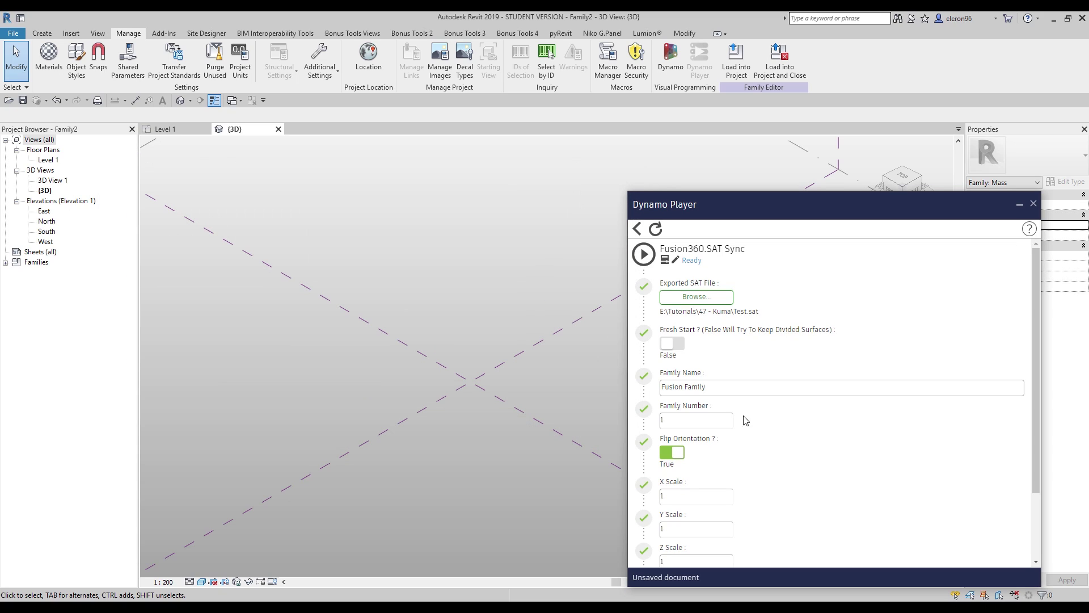
# Step: Set the X, Y and Z scales to 1000 and choose Metric Mass.rft from the RVT 2019 Conceptual Mass folder as family template
pyautogui.scroll(-3, 744, 309)
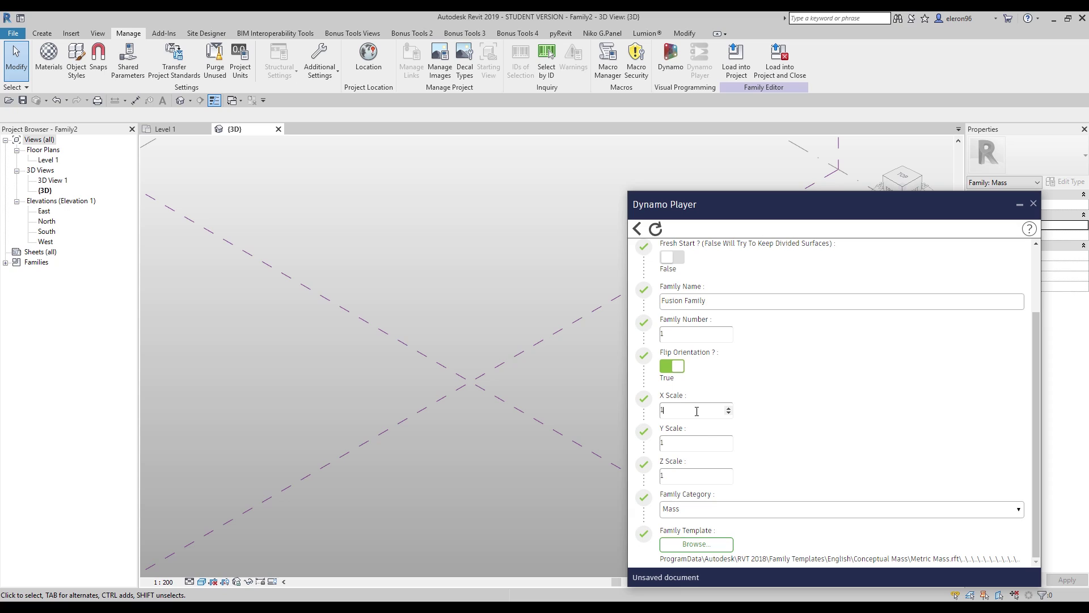
pyautogui.click(691, 445)
pyautogui.click(696, 544)
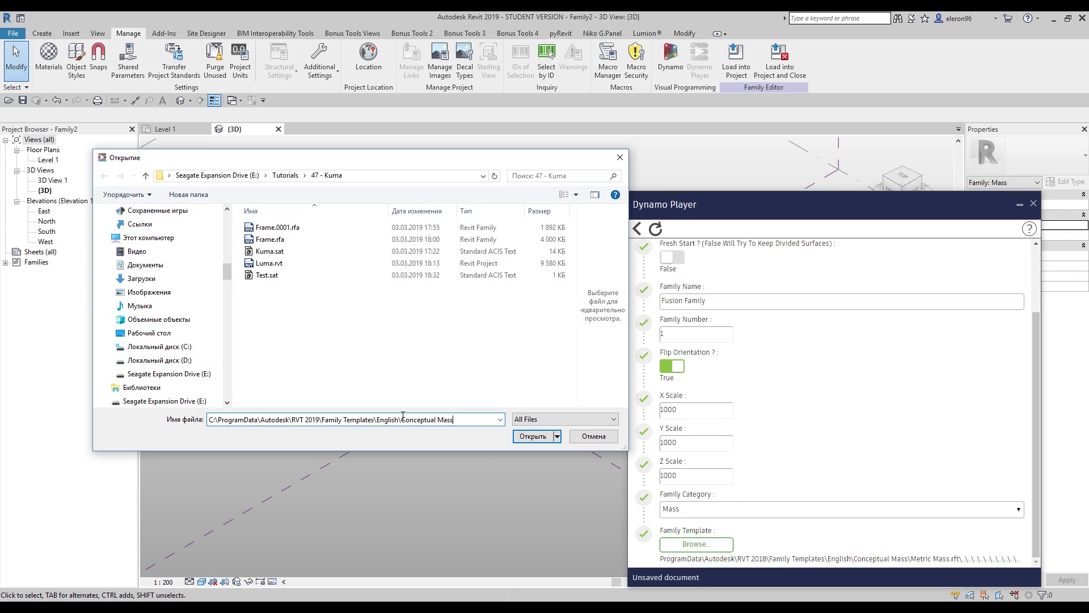
pyautogui.press('Return')
pyautogui.click(363, 228)
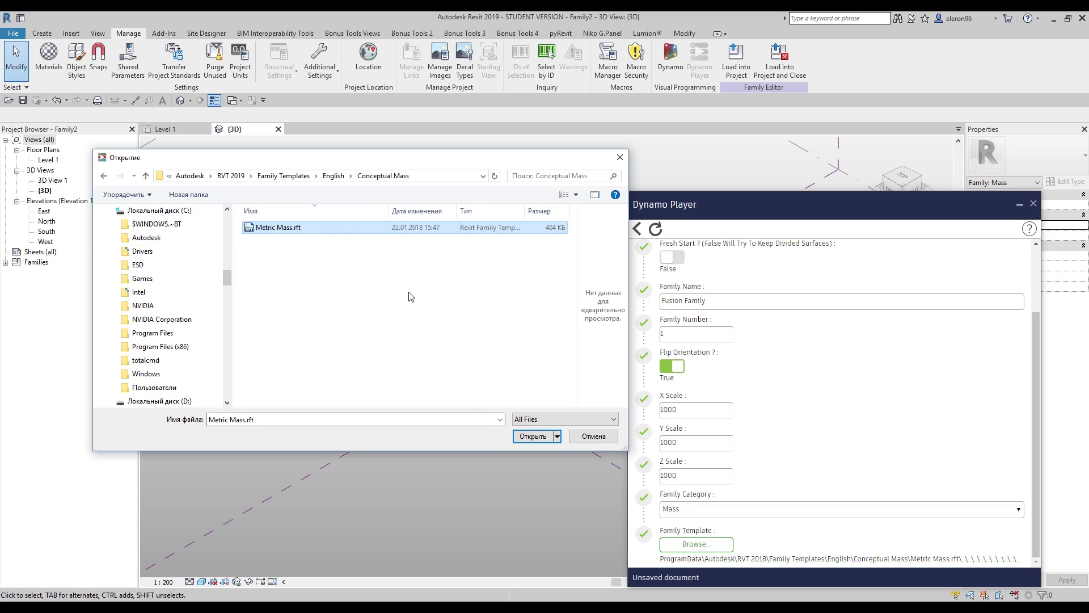
pyautogui.click(534, 436)
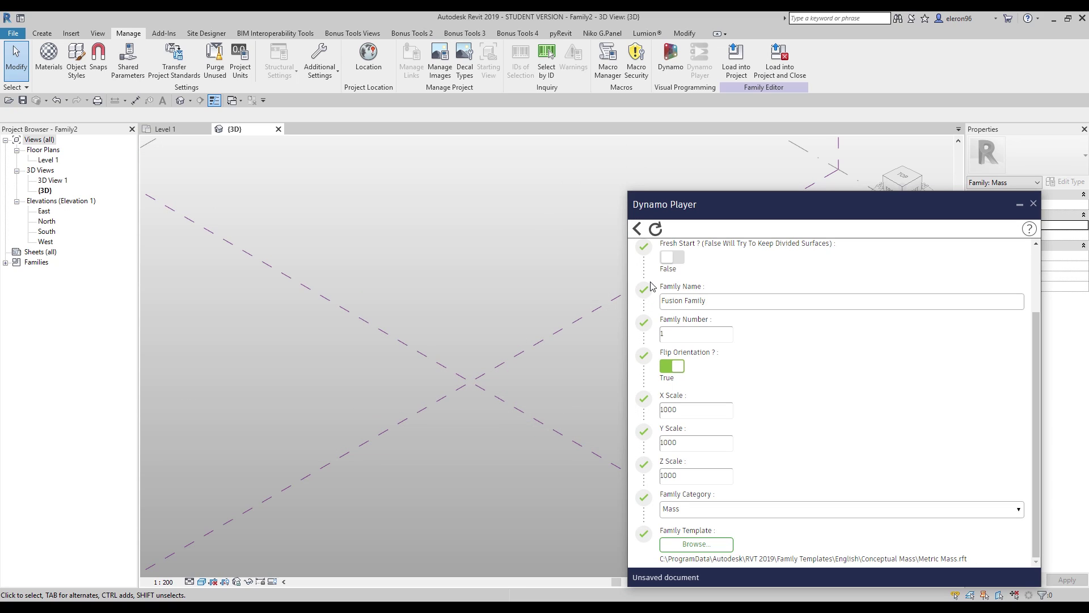
# Step: Run the Fusion360.SAT Sync script with these inputs to bring the roof form into the mass family
pyautogui.scroll(5, 684, 331)
pyautogui.click(631, 258)
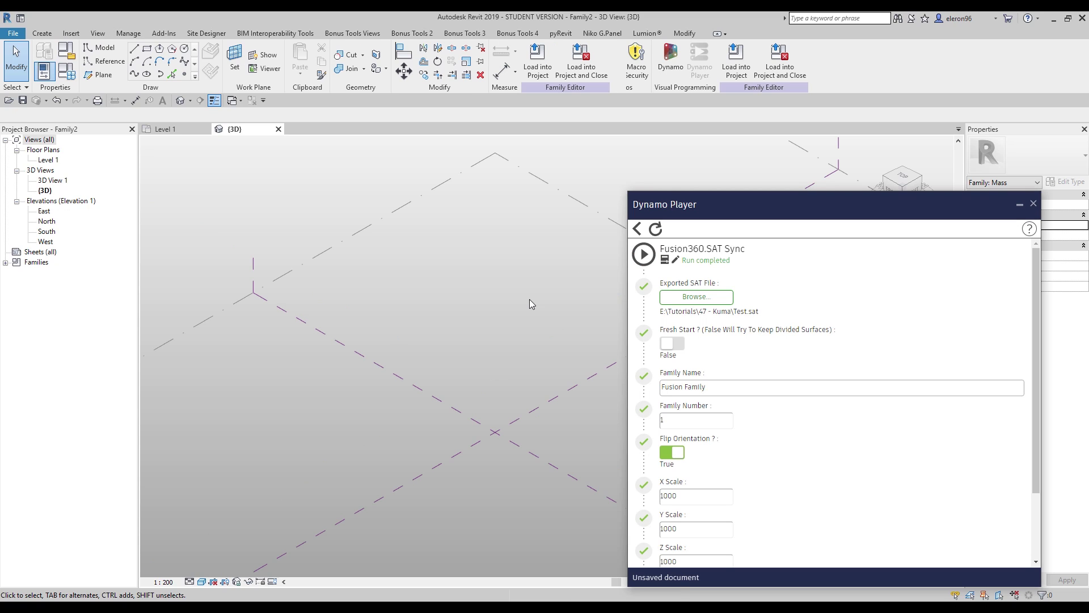
pyautogui.click(604, 284)
pyautogui.scroll(5, 496, 440)
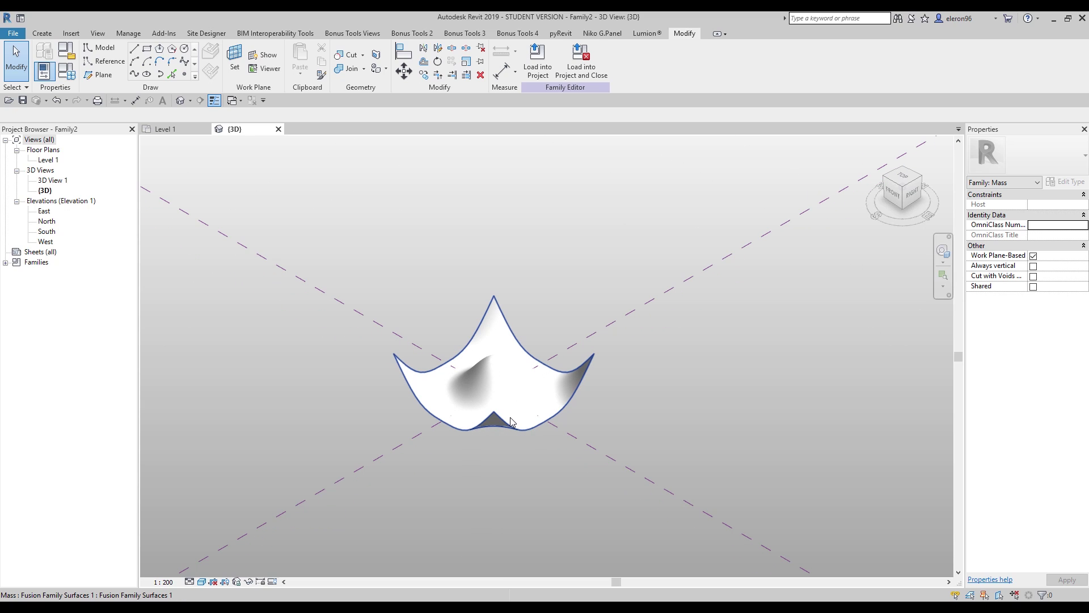
# Step: Open the imported roof's own family for inspection, and return to the 3D view of Family2
pyautogui.click(510, 421)
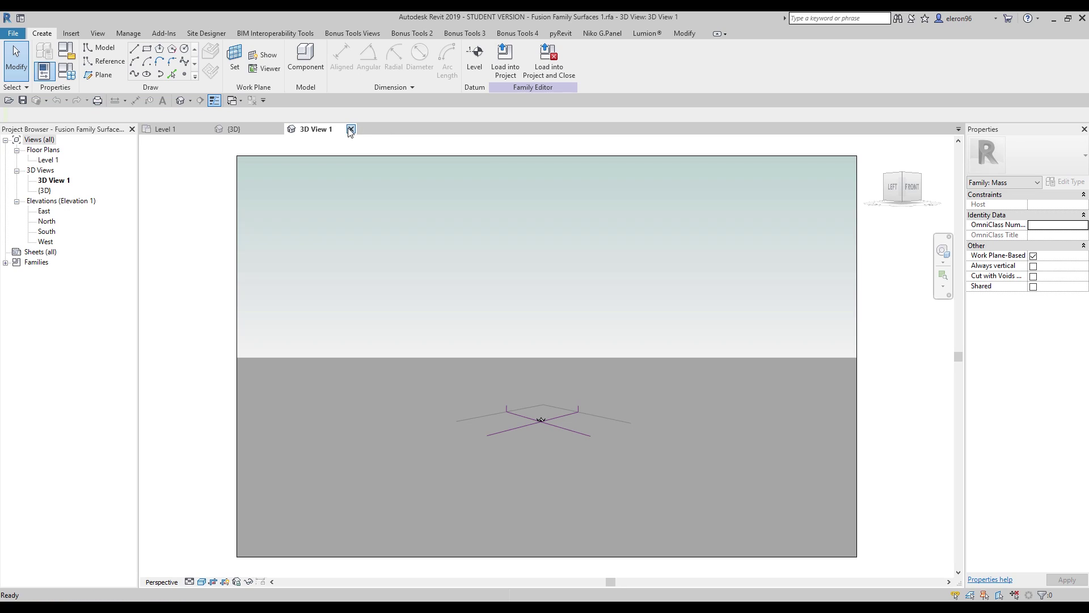
pyautogui.click(352, 129)
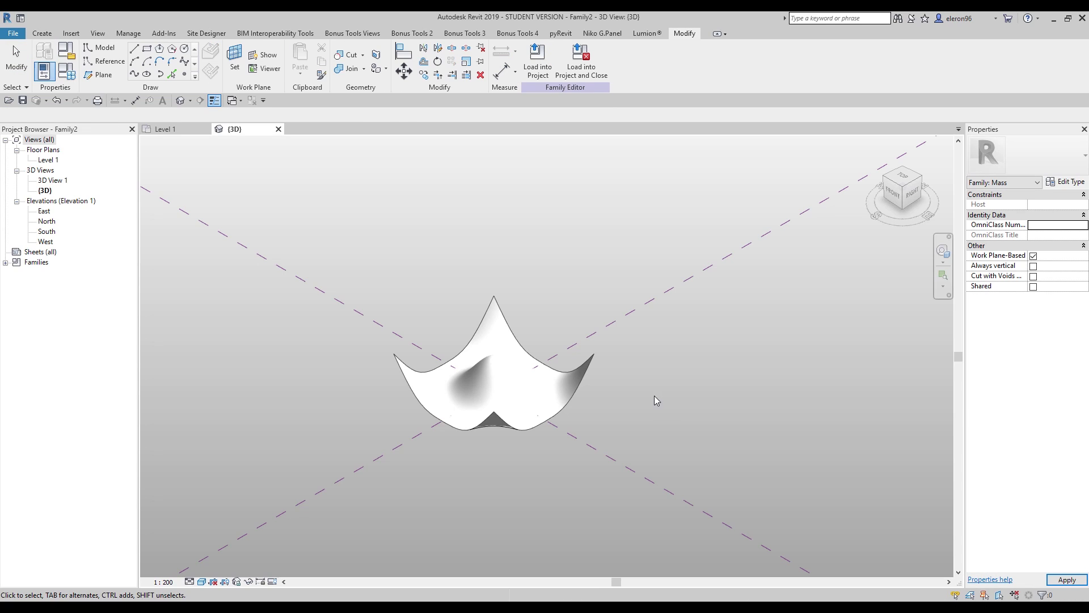
pyautogui.moveTo(647, 380); pyautogui.dragTo(570, 391)
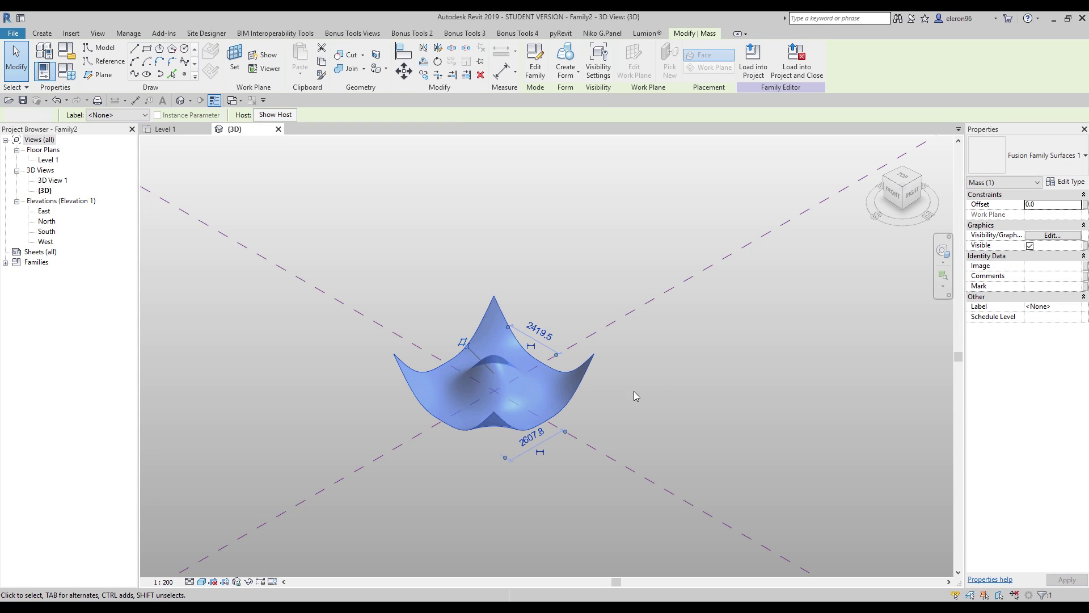
pyautogui.click(637, 399)
# Step: Divide the imported roof surface into a UV grid and temporarily hide the underlying mass
pyautogui.click(556, 393)
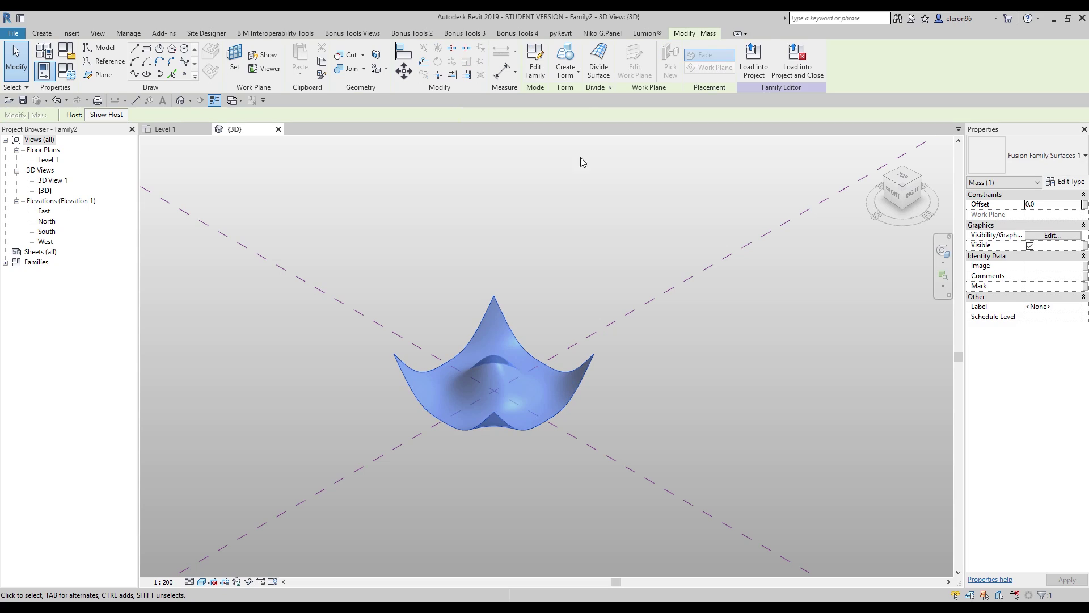
pyautogui.click(600, 74)
pyautogui.scroll(4, 497, 397)
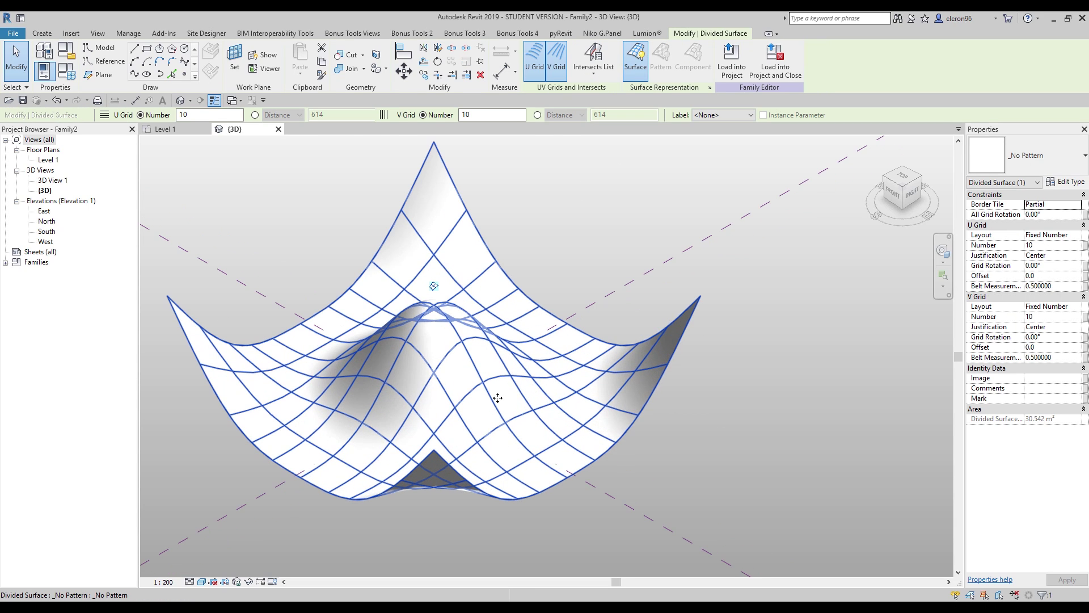
pyautogui.press('Tab')
pyautogui.click(507, 398)
pyautogui.press('h')
pyautogui.press('h')
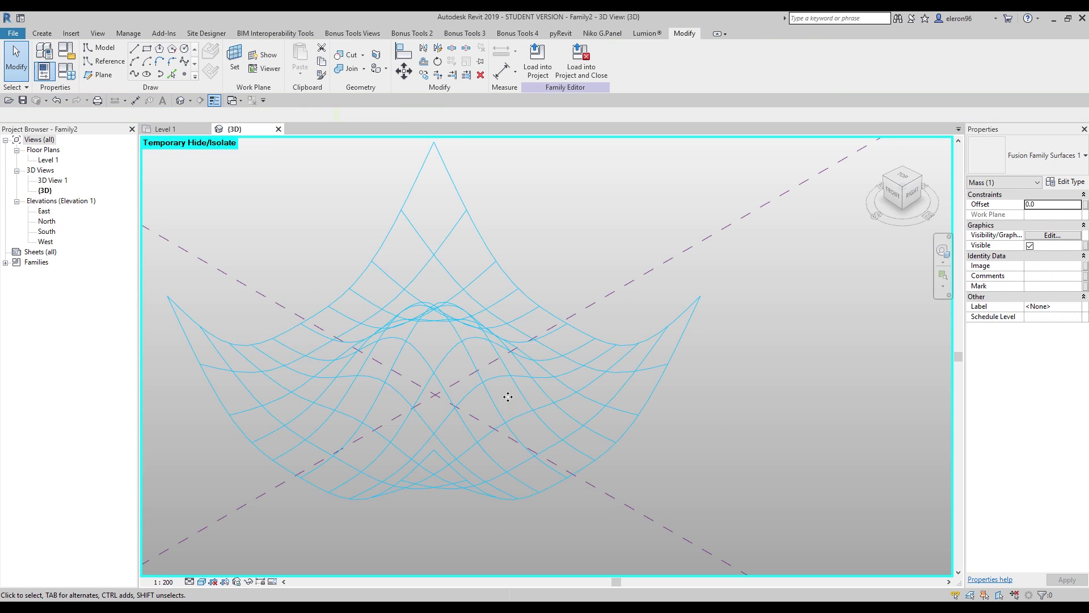
# Step: Set both the U grid and V grid numbers of the divided roof surface to 15
pyautogui.click(661, 400)
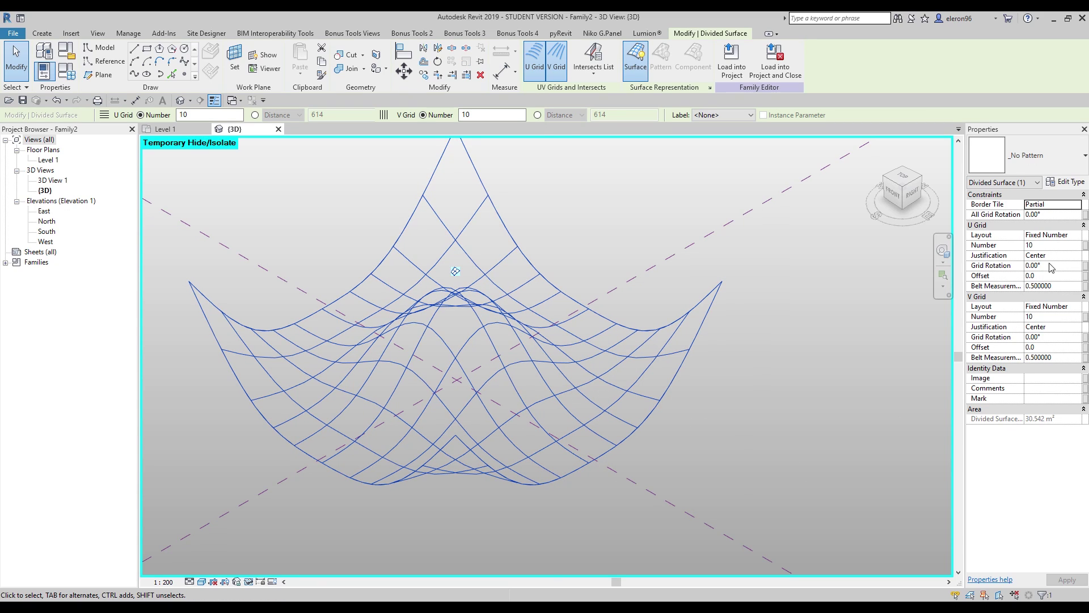
pyautogui.click(1049, 245)
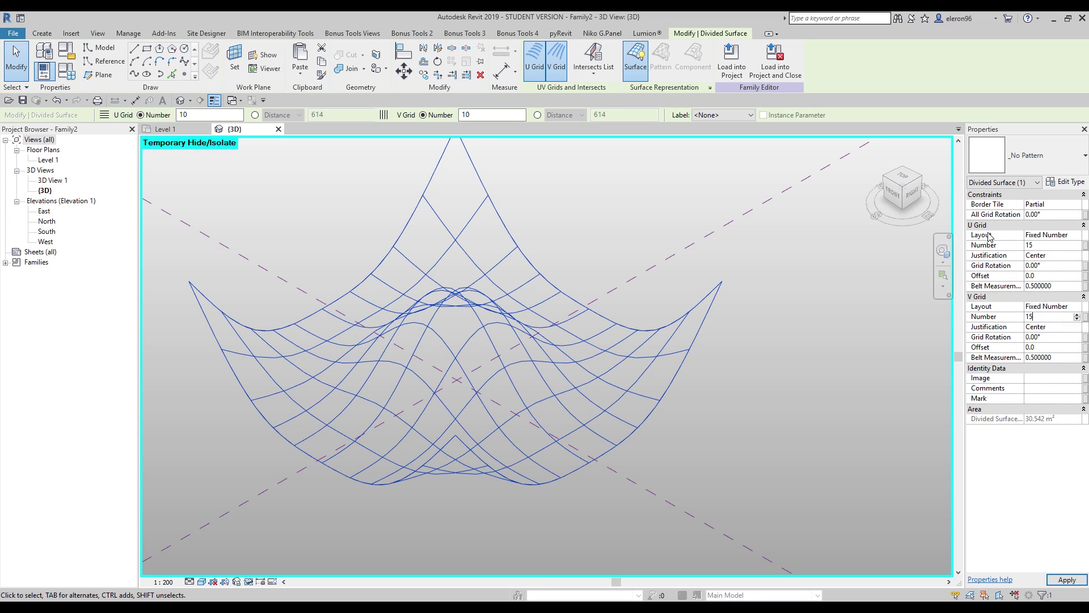
pyautogui.keyDown('shift'); pyautogui.moveTo(741, 363); pyautogui.dragTo(618, 437, button='middle'); pyautogui.keyUp('shift')
pyautogui.click(618, 437)
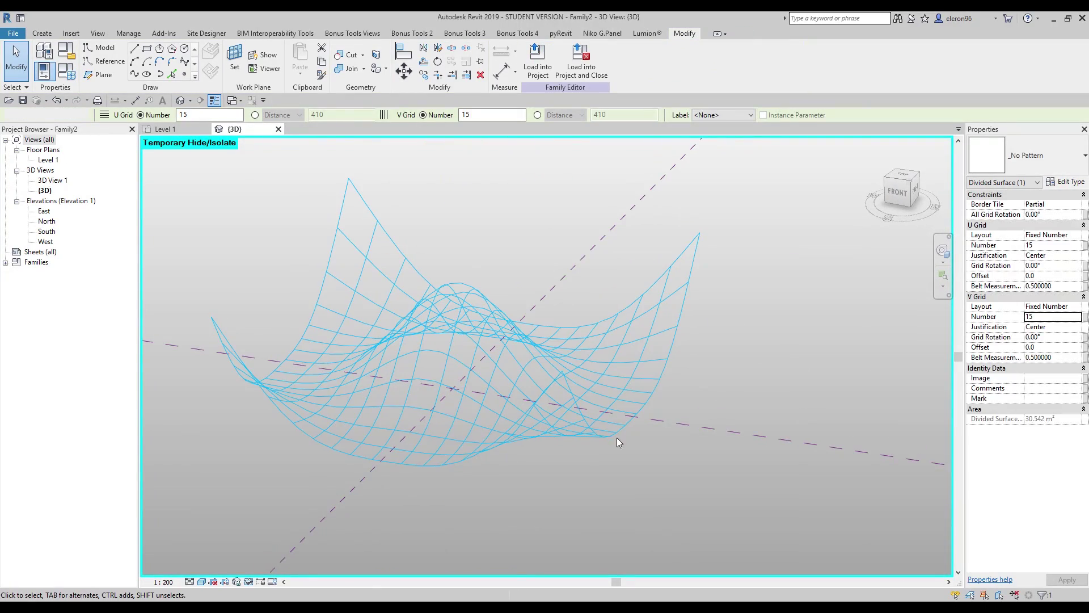
pyautogui.keyDown('shift'); pyautogui.moveTo(683, 452); pyautogui.dragTo(495, 308, button='middle'); pyautogui.keyUp('shift')
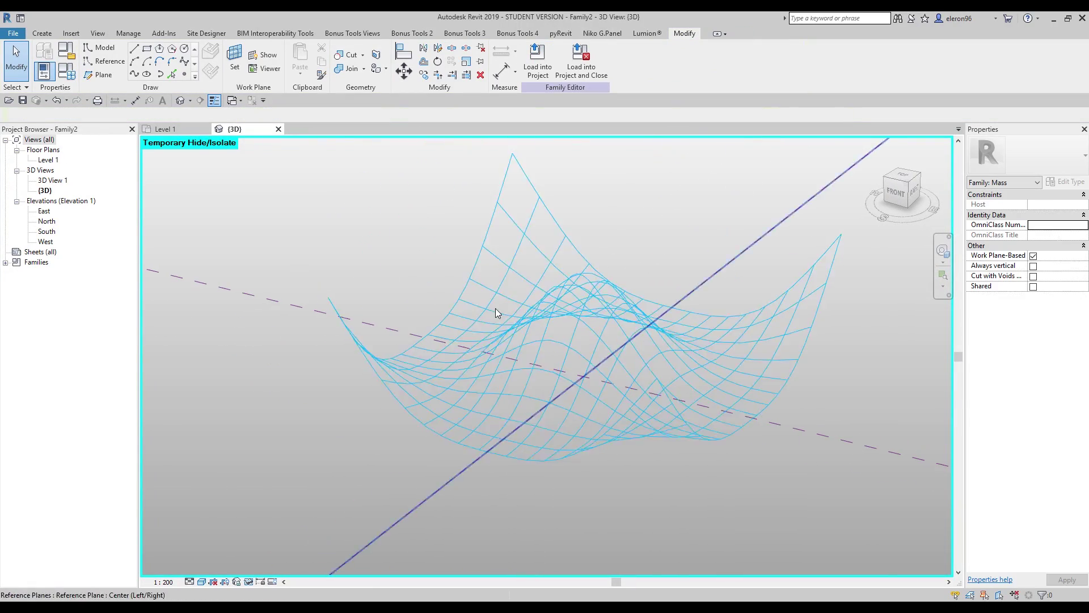
# Step: Create a new family from the Metric Generic Model Adaptive.rft template
pyautogui.click(12, 33)
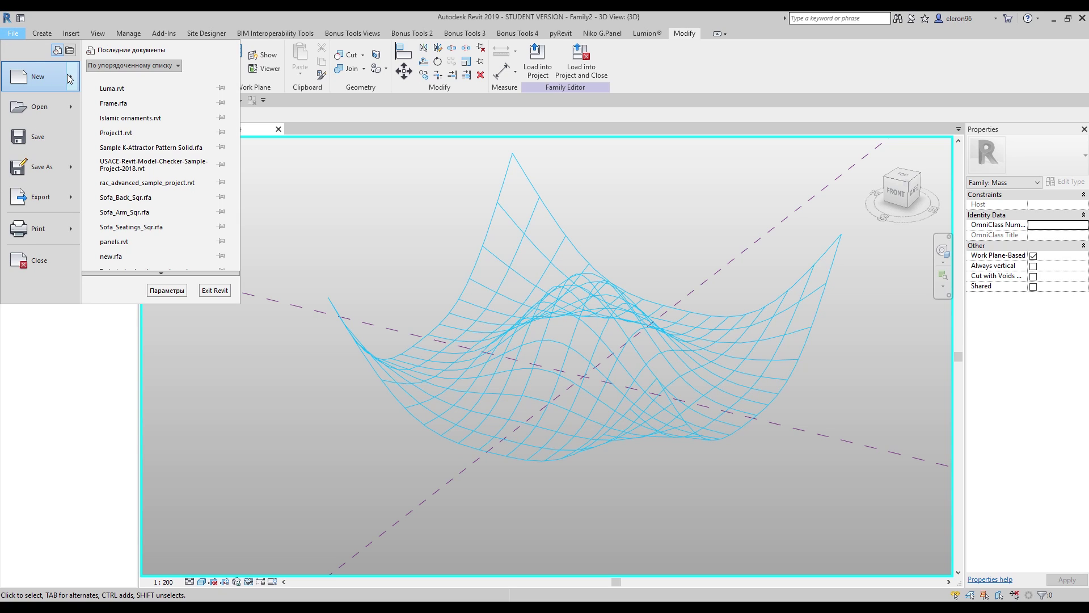
pyautogui.moveTo(66, 78)
pyautogui.click(139, 121)
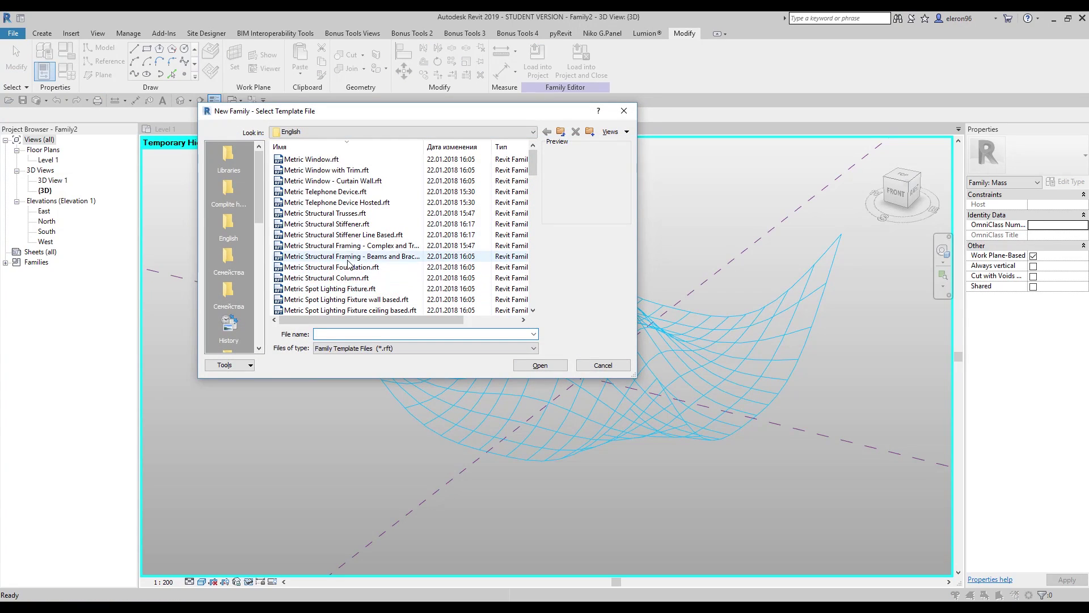
pyautogui.scroll(-15, 348, 263)
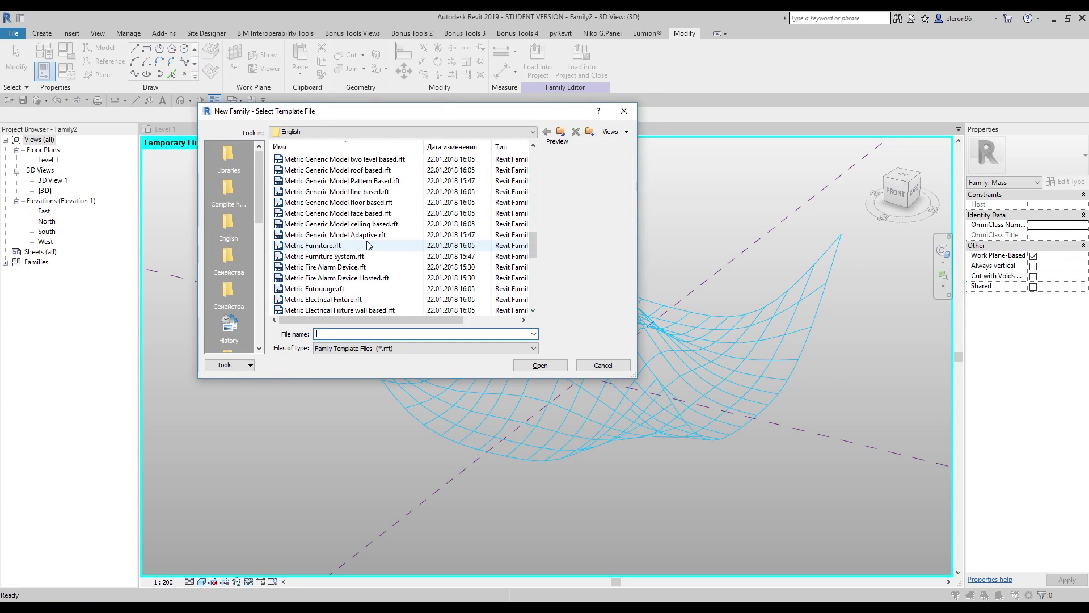
pyautogui.click(352, 234)
pyautogui.click(540, 365)
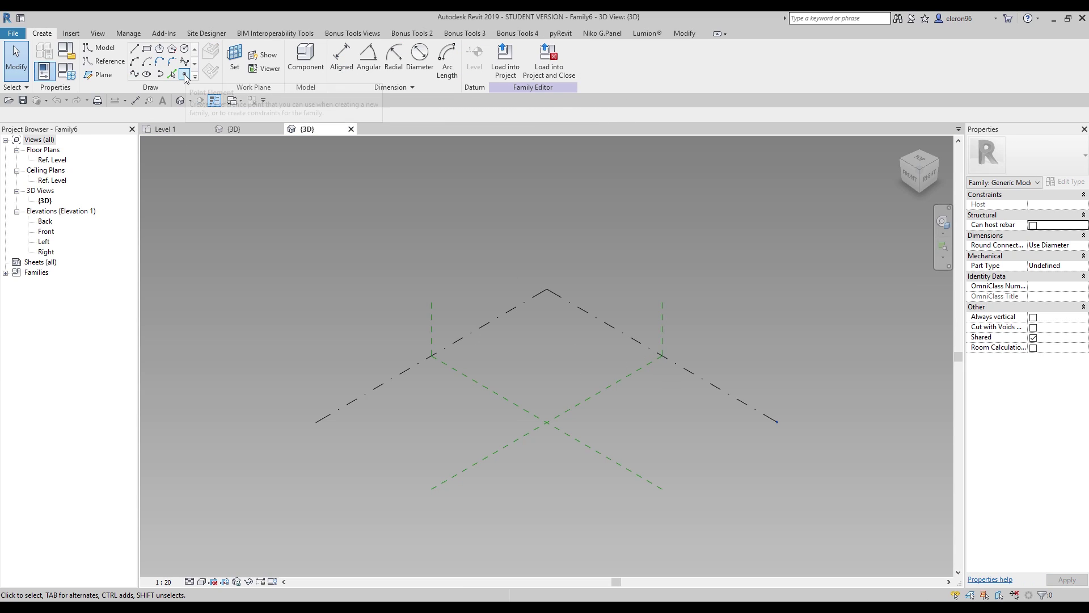
# Step: Place a row of 16 separate reference points on the Ref. Level, alongside the long reference plane
pyautogui.click(184, 74)
pyautogui.keyDown('shift'); pyautogui.moveTo(525, 300); pyautogui.dragTo(554, 347, button='middle'); pyautogui.keyUp('shift')
pyautogui.scroll(4, 426, 293)
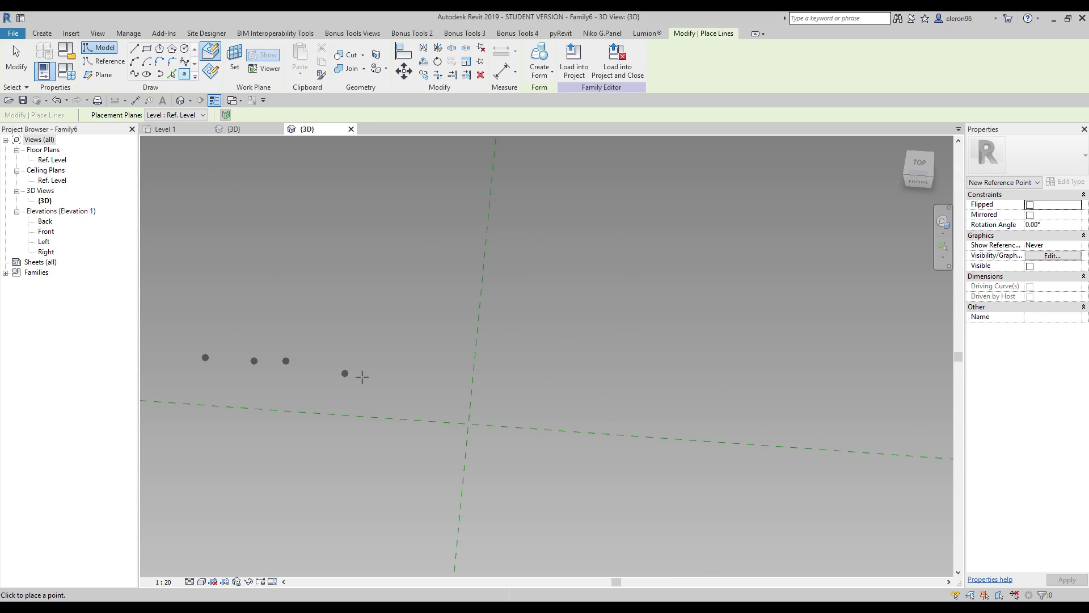
pyautogui.click(362, 376)
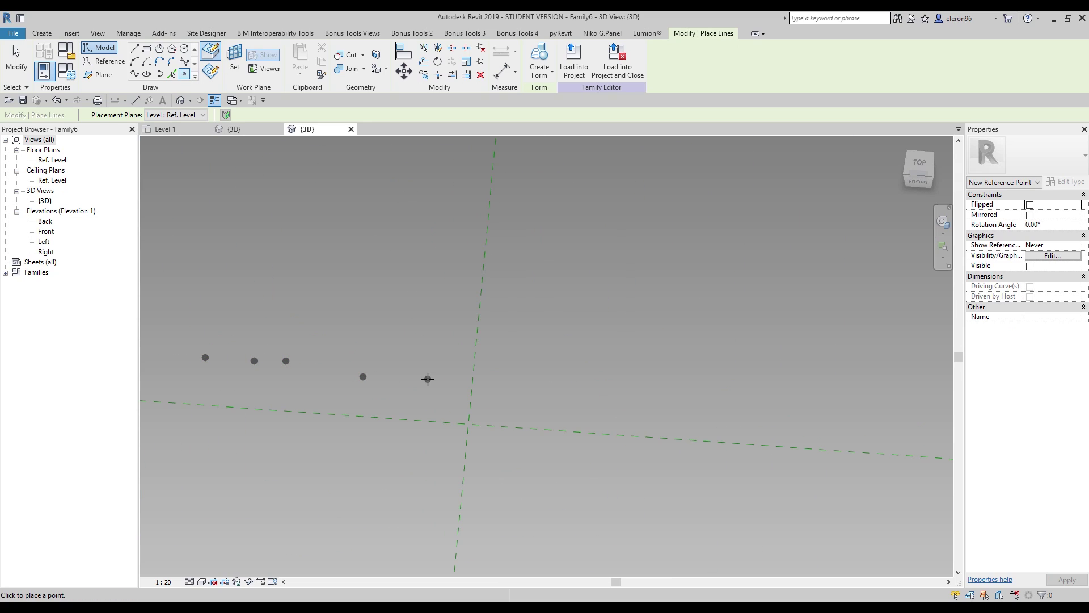
pyautogui.click(543, 388)
pyautogui.click(585, 392)
pyautogui.press('Escape')
pyautogui.press('Escape')
# Step: Make all 16 reference points adaptive and clear the selection
pyautogui.moveTo(174, 309); pyautogui.dragTo(917, 476)
pyautogui.click(593, 60)
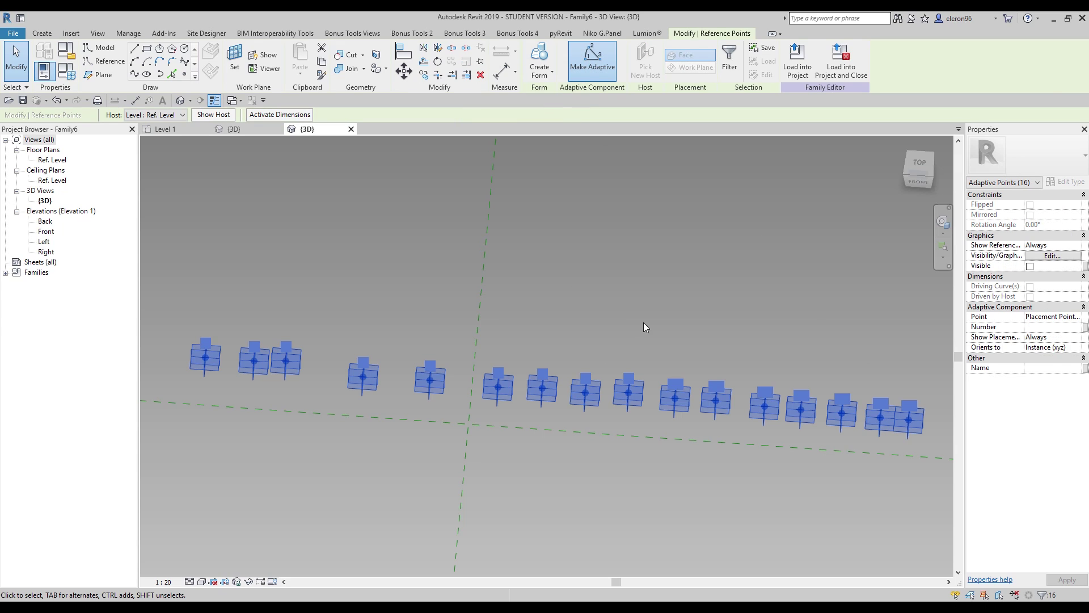
pyautogui.press('Escape')
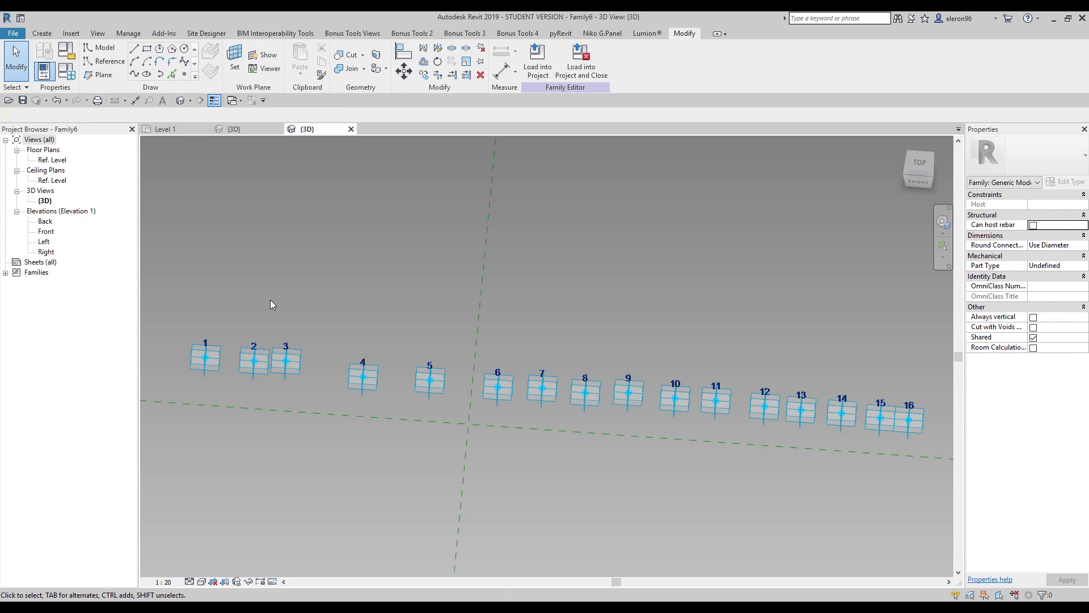
# Step: Draw a reference spline through all 16 adaptive points in order, from point 1 to point 16
pyautogui.moveTo(271, 304); pyautogui.dragTo(377, 298, button='middle')
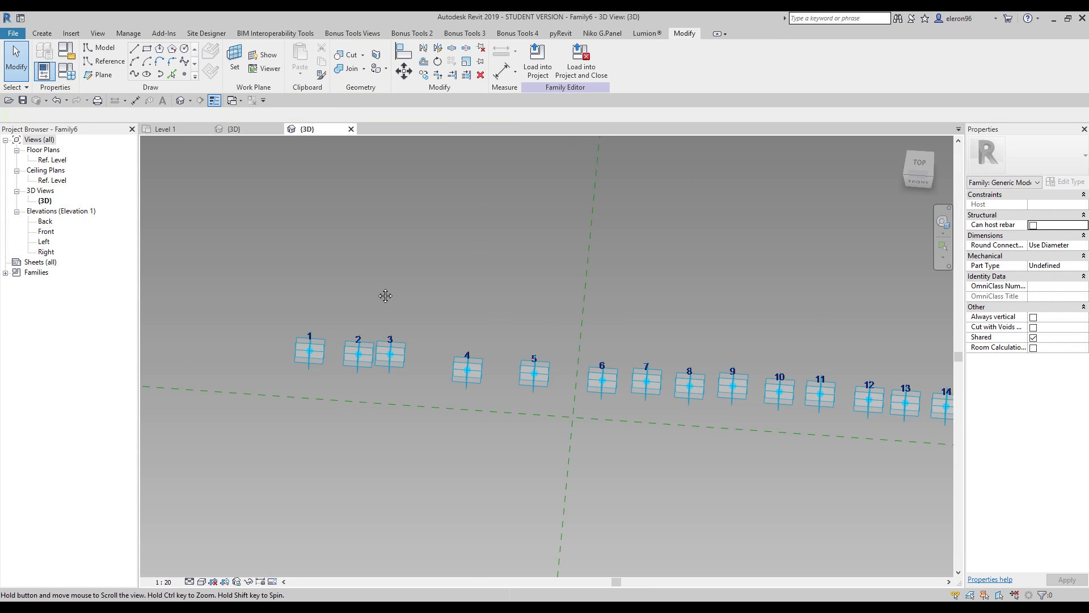
pyautogui.click(103, 63)
pyautogui.click(134, 74)
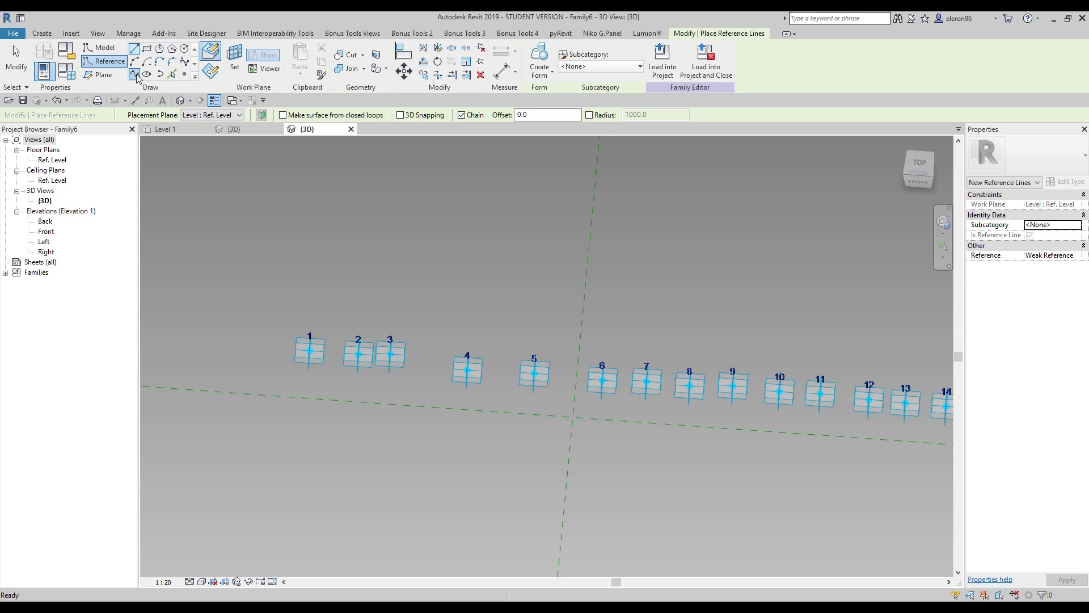
pyautogui.click(309, 350)
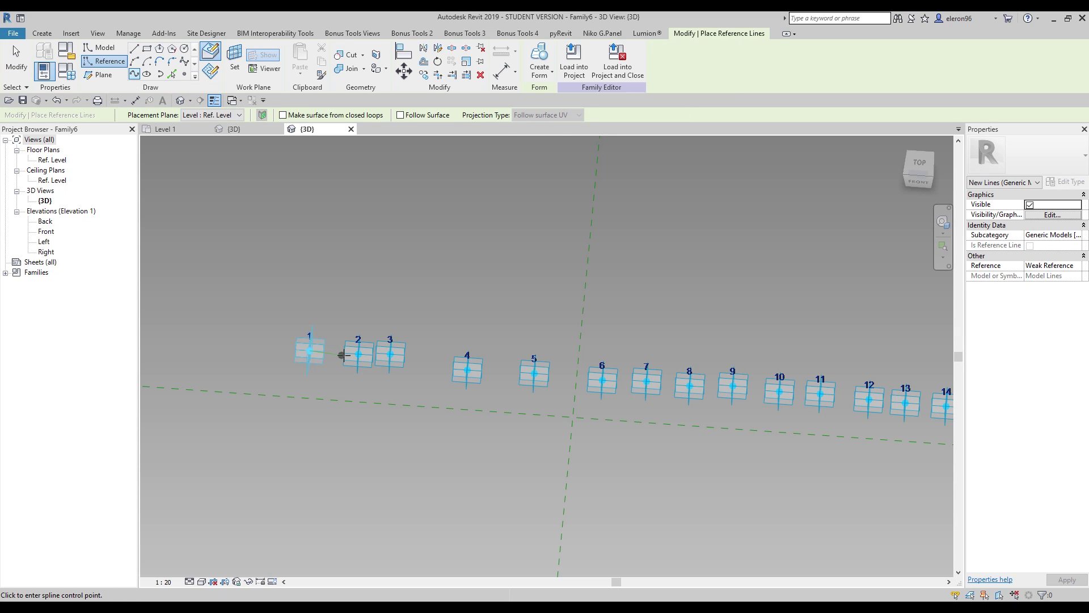
pyautogui.click(358, 353)
pyautogui.click(585, 349)
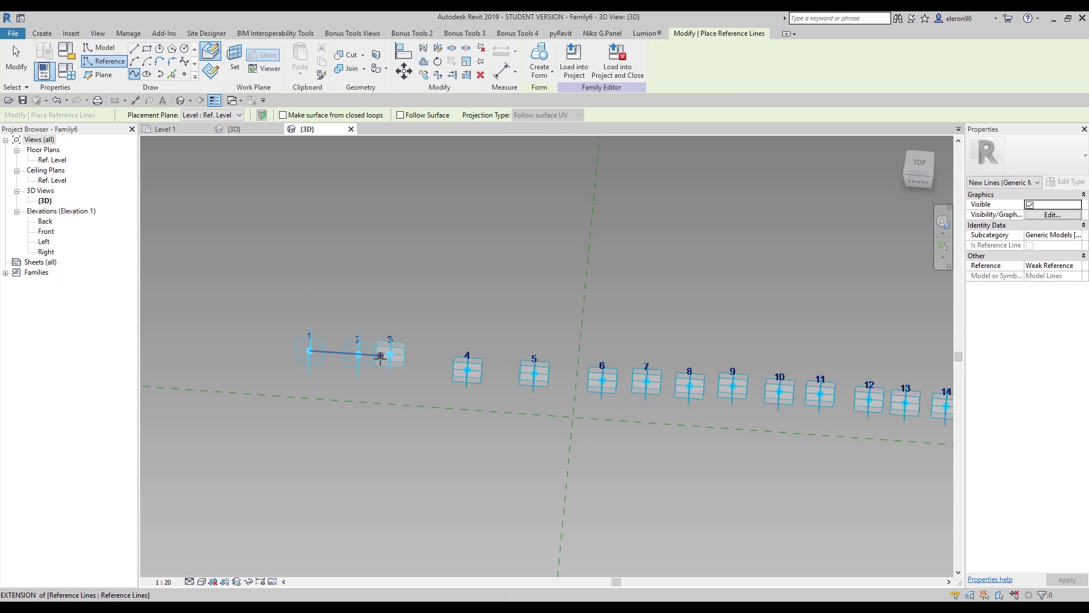
pyautogui.click(390, 353)
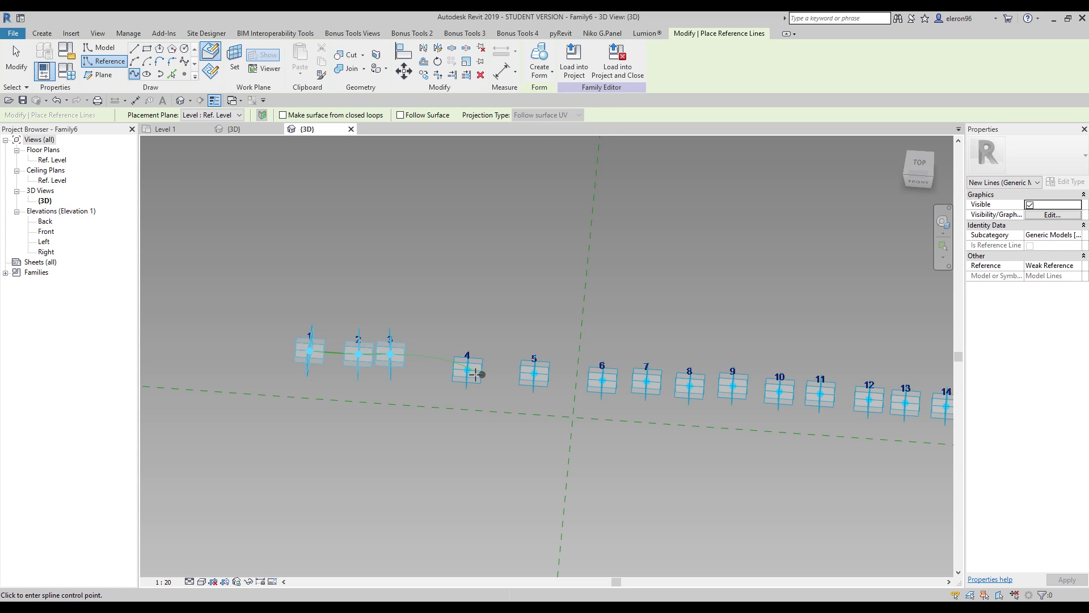
pyautogui.click(468, 369)
pyautogui.click(534, 374)
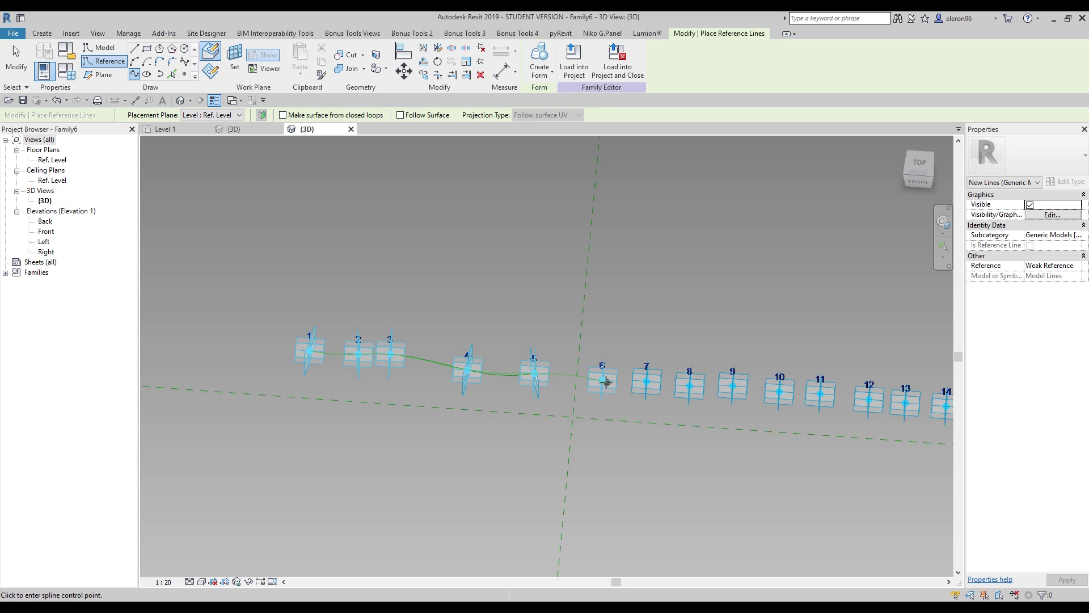
pyautogui.click(604, 380)
pyautogui.click(645, 382)
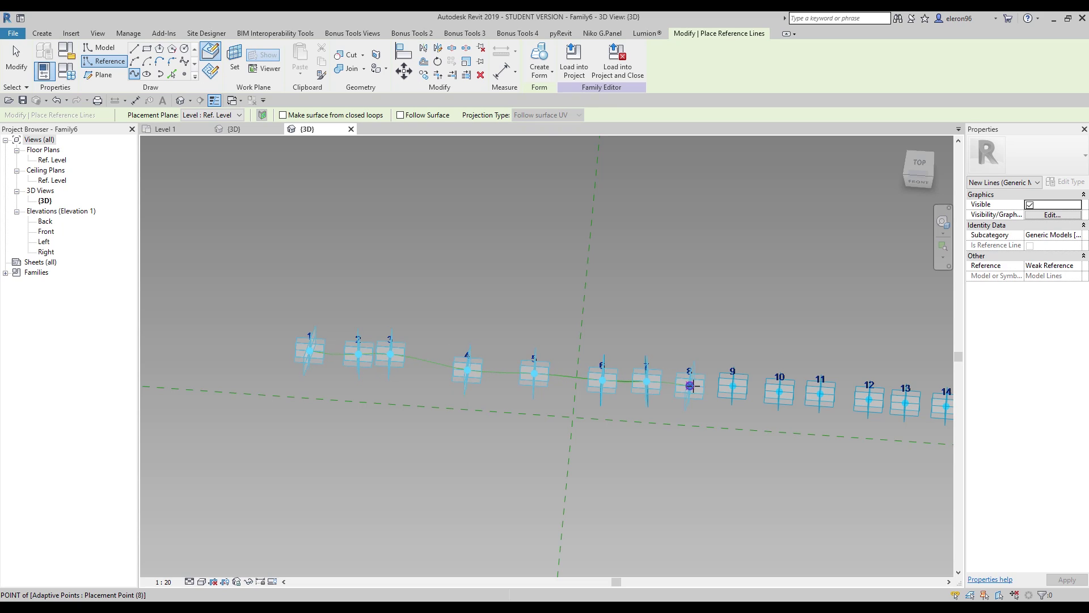
pyautogui.click(732, 385)
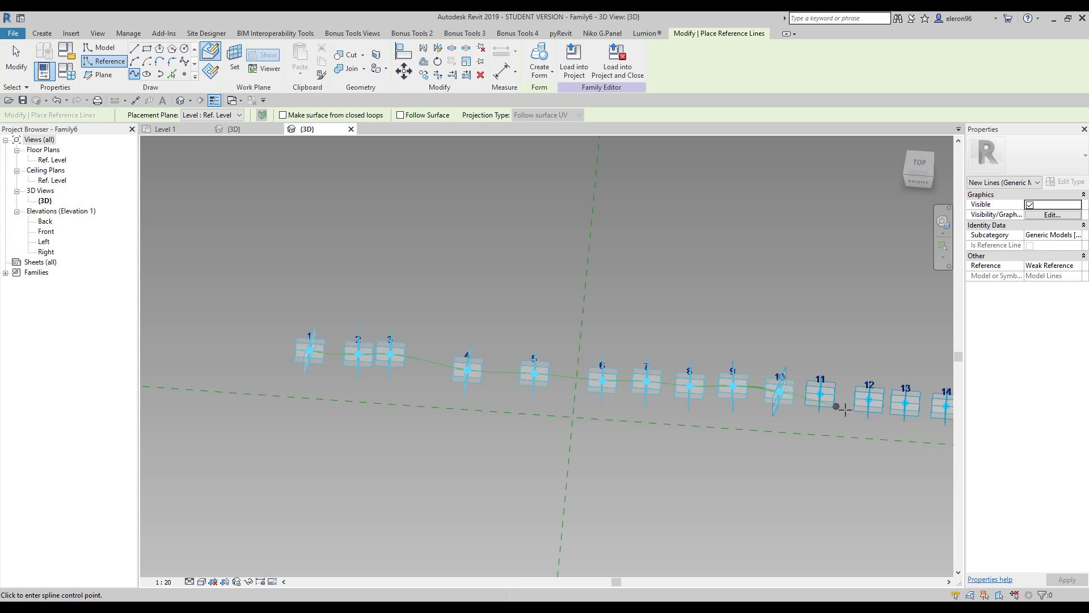
pyautogui.click(821, 394)
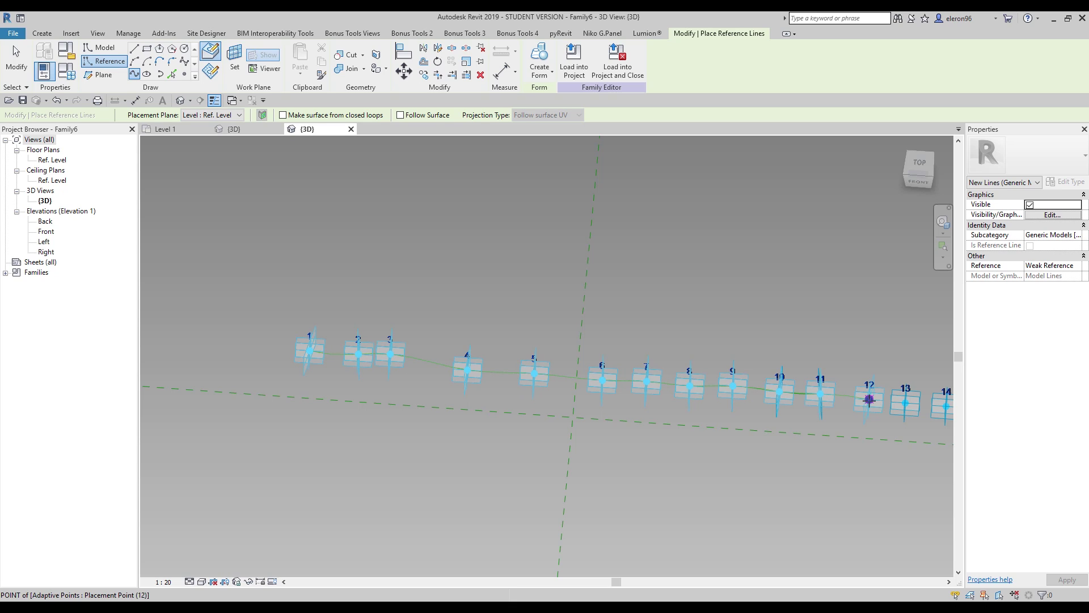
pyautogui.keyDown('shift'); pyautogui.moveTo(906, 403); pyautogui.dragTo(521, 358, button='middle'); pyautogui.keyUp('shift')
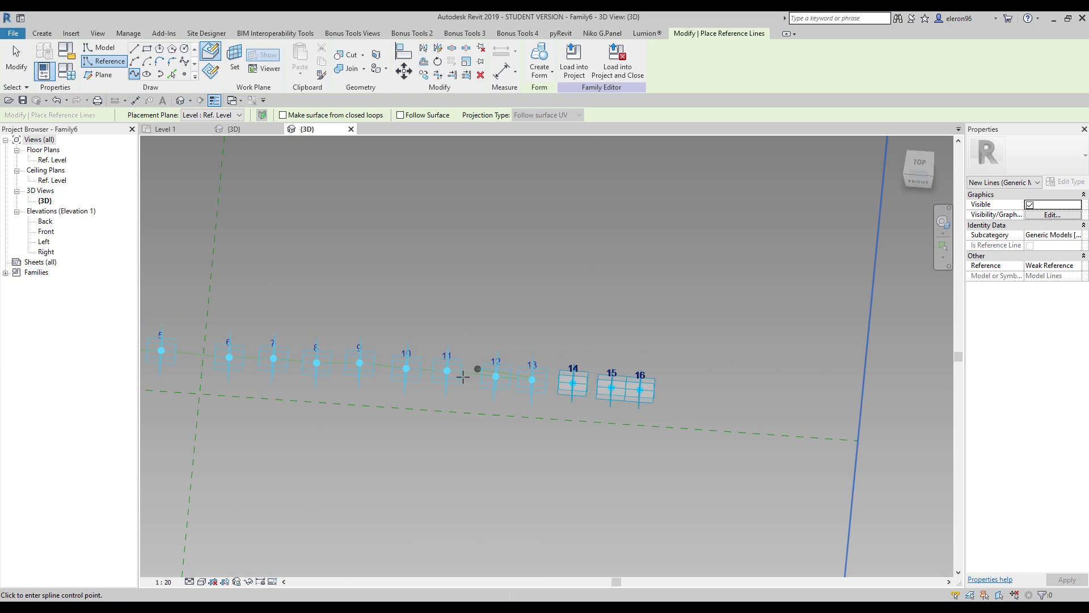
pyautogui.click(574, 384)
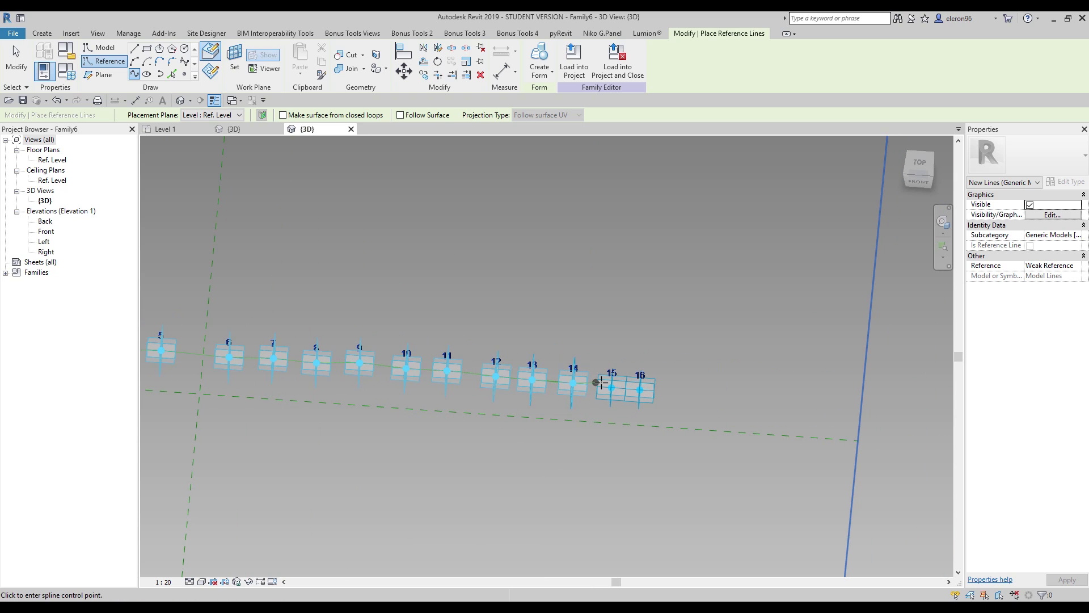
pyautogui.click(610, 386)
pyautogui.click(640, 391)
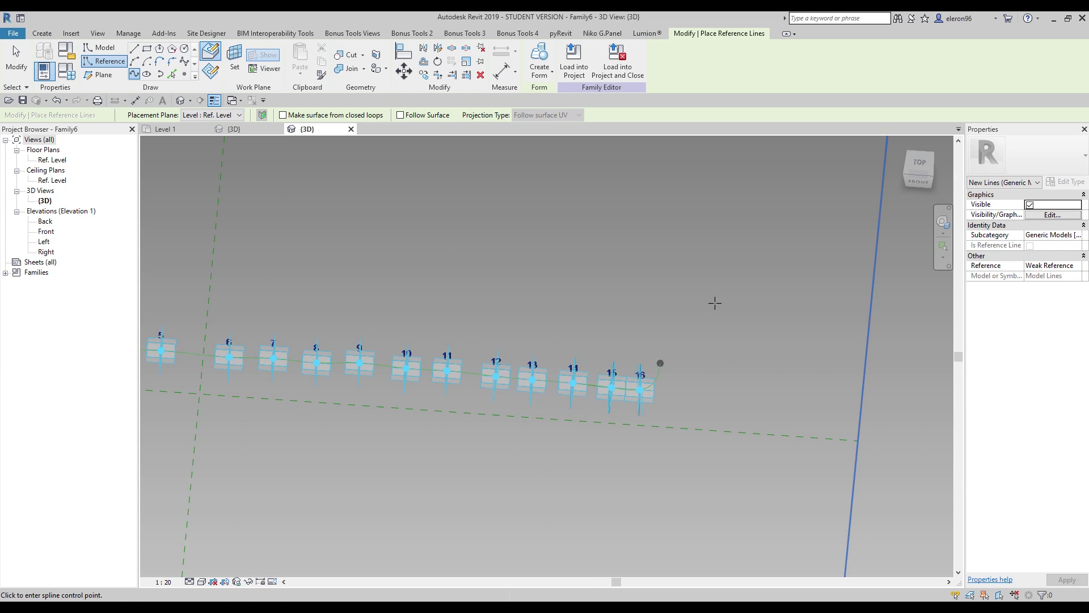
pyautogui.press('Escape')
pyautogui.press('Escape')
# Step: Set the work plane for model lines to the vertical reference plane of adaptive point 1
pyautogui.keyDown('shift'); pyautogui.moveTo(719, 304); pyautogui.dragTo(619, 387, button='middle'); pyautogui.keyUp('shift')
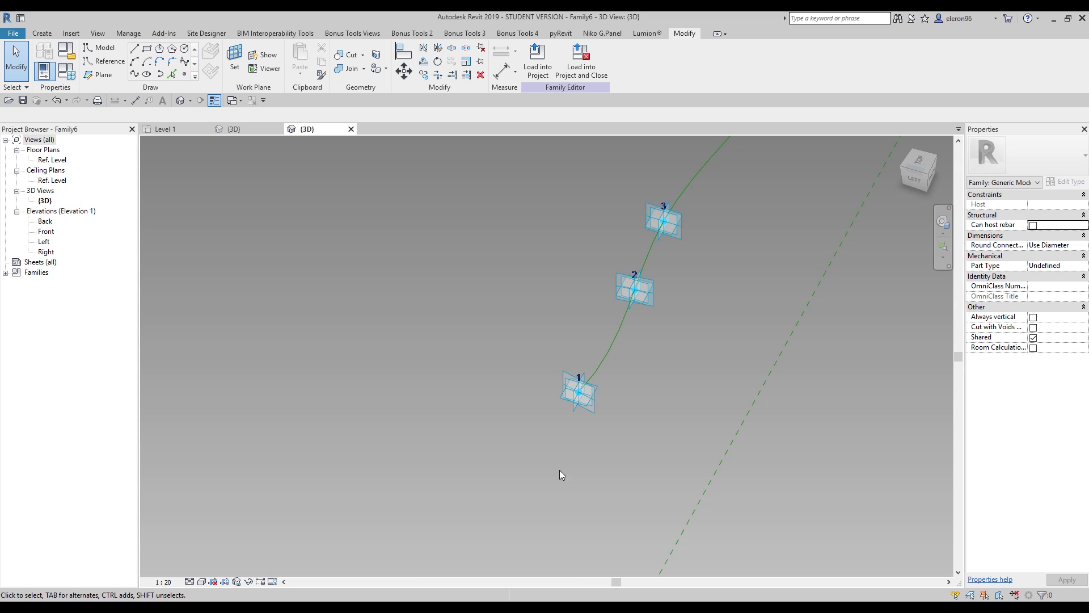
pyautogui.keyDown('shift'); pyautogui.moveTo(559, 474); pyautogui.dragTo(485, 290, button='middle'); pyautogui.keyUp('shift')
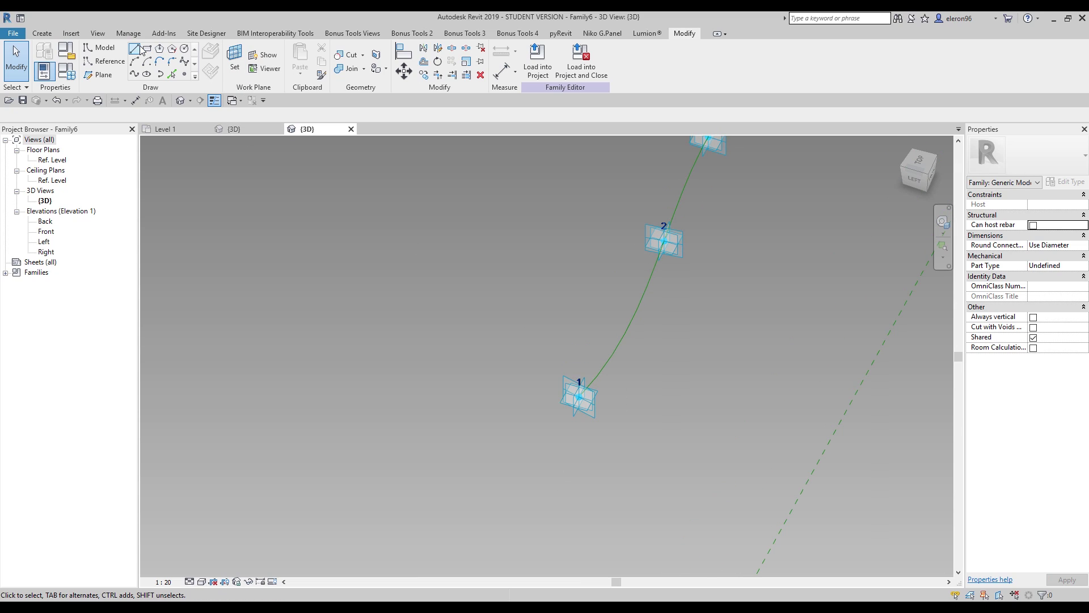
pyautogui.click(96, 50)
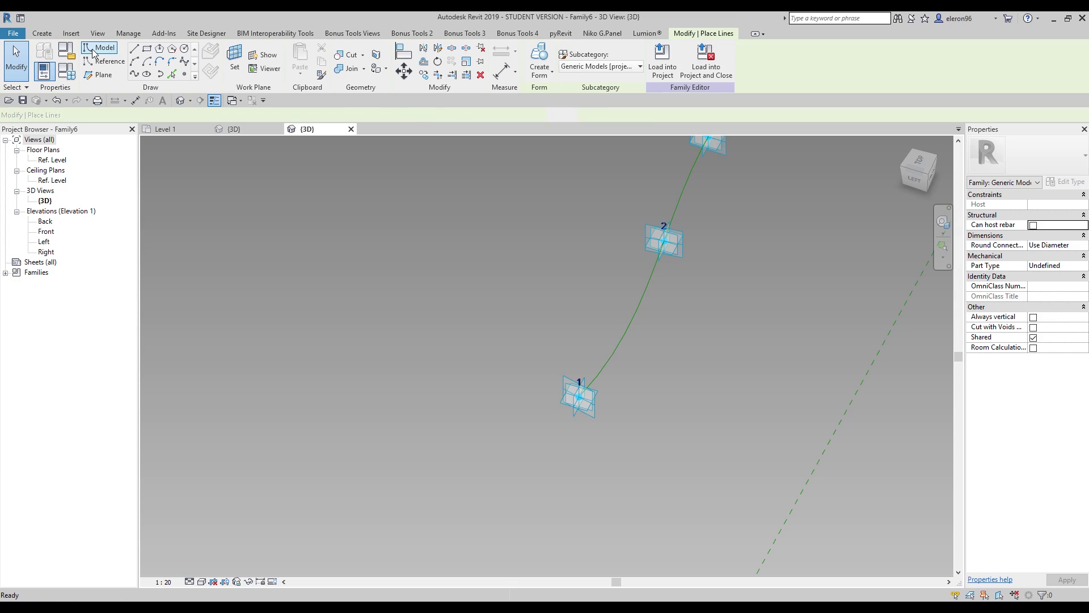
pyautogui.click(237, 59)
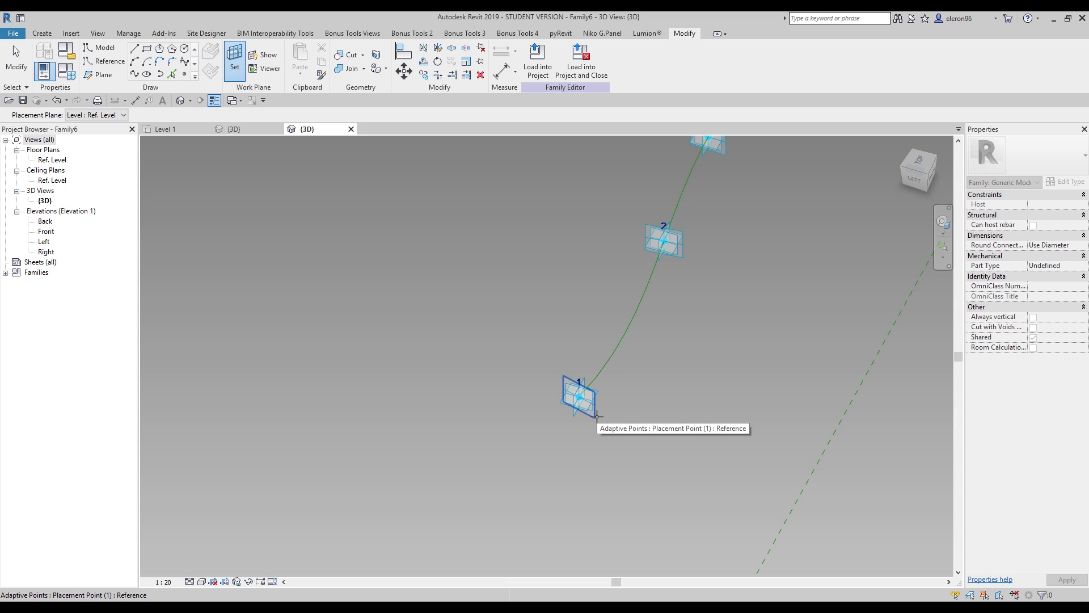
pyautogui.click(596, 416)
# Step: Draw a model-line rectangle about 500 by 180 mm around adaptive point 1 on its work plane
pyautogui.keyDown('shift'); pyautogui.moveTo(530, 467); pyautogui.dragTo(559, 348, button='middle'); pyautogui.keyUp('shift')
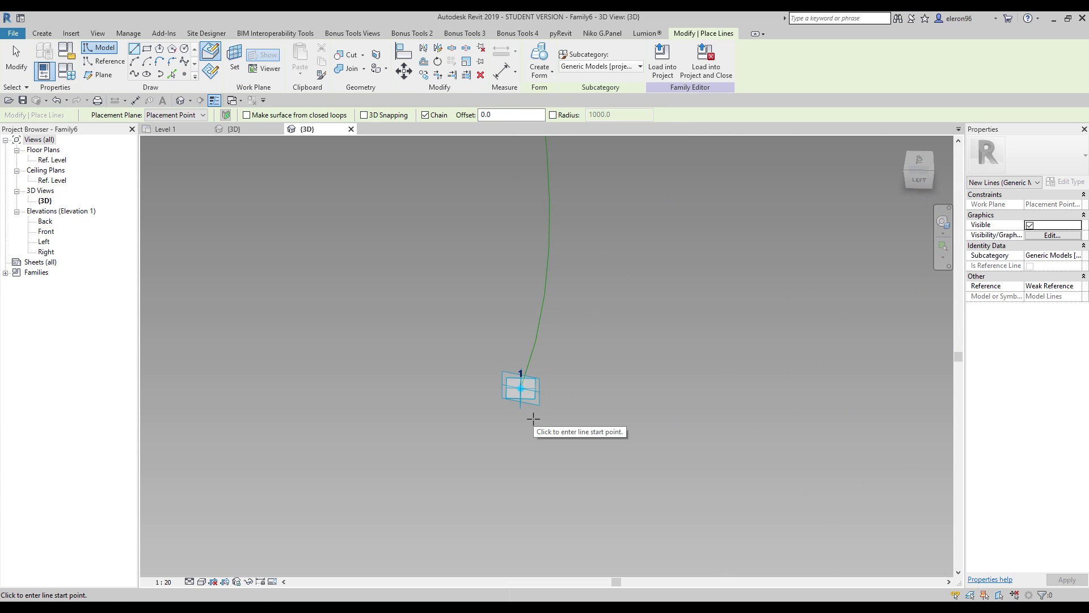
pyautogui.click(147, 50)
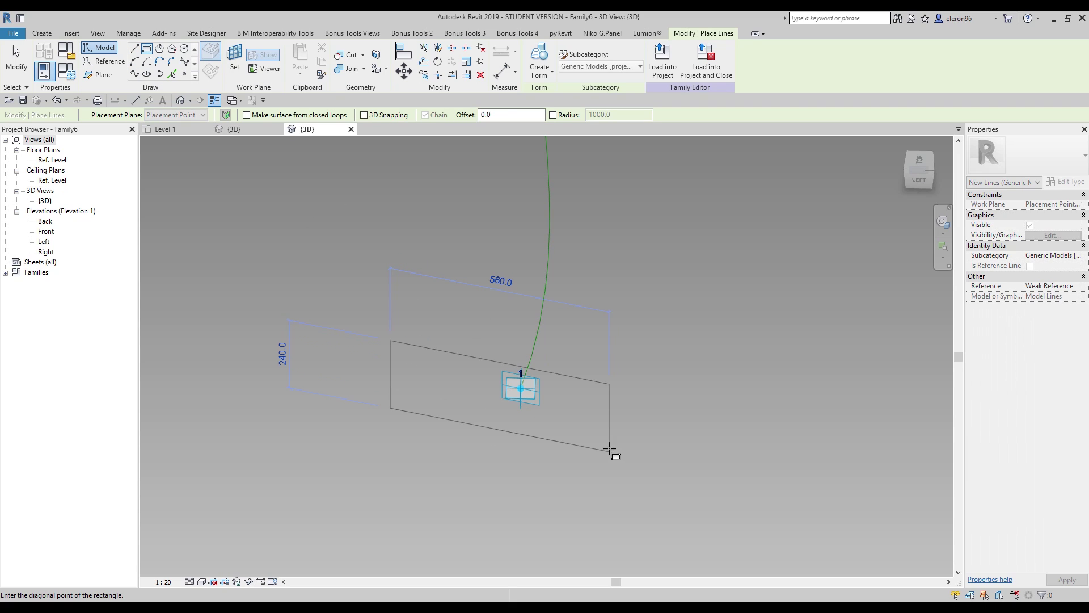
pyautogui.click(586, 430)
pyautogui.press('Escape')
pyautogui.press('Escape')
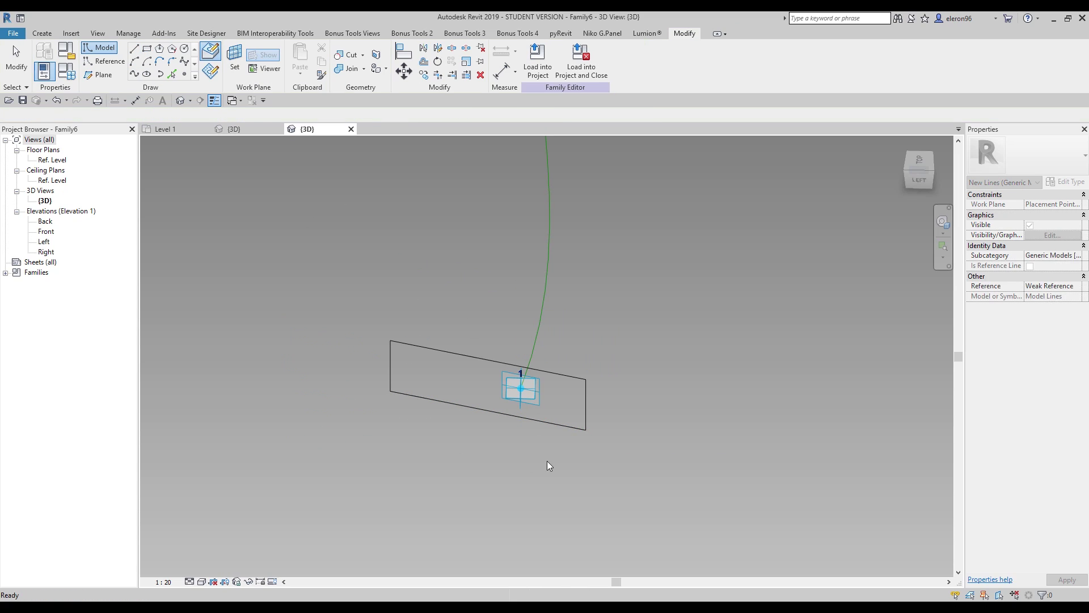
# Step: Add aligned dimensions for the overall width and height of the rectangle around point 1
pyautogui.moveTo(549, 464); pyautogui.dragTo(632, 328, button='middle')
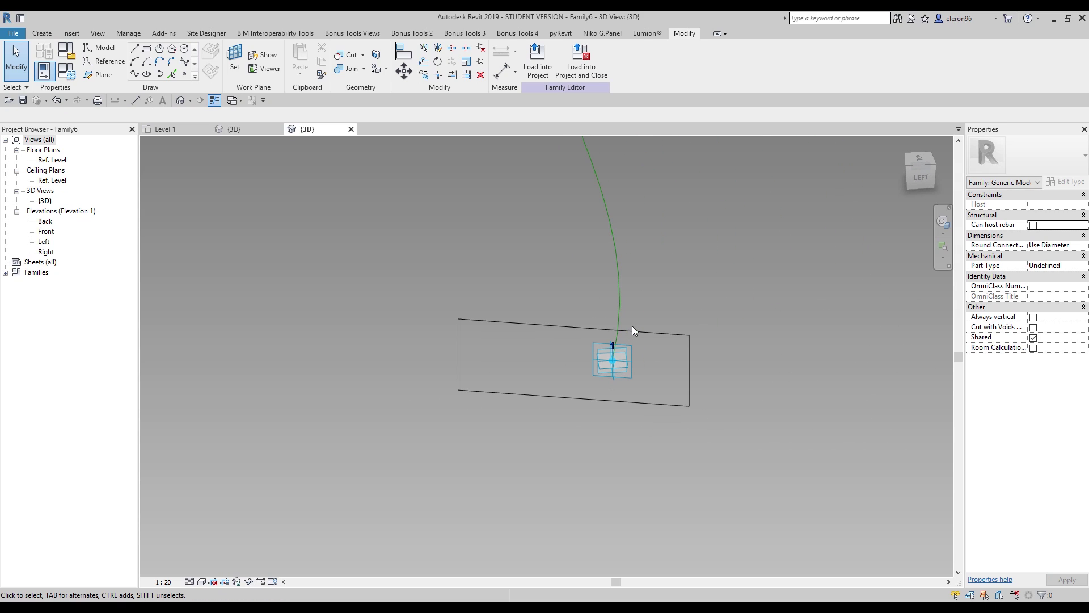
pyautogui.press('i')
pyautogui.click(451, 339)
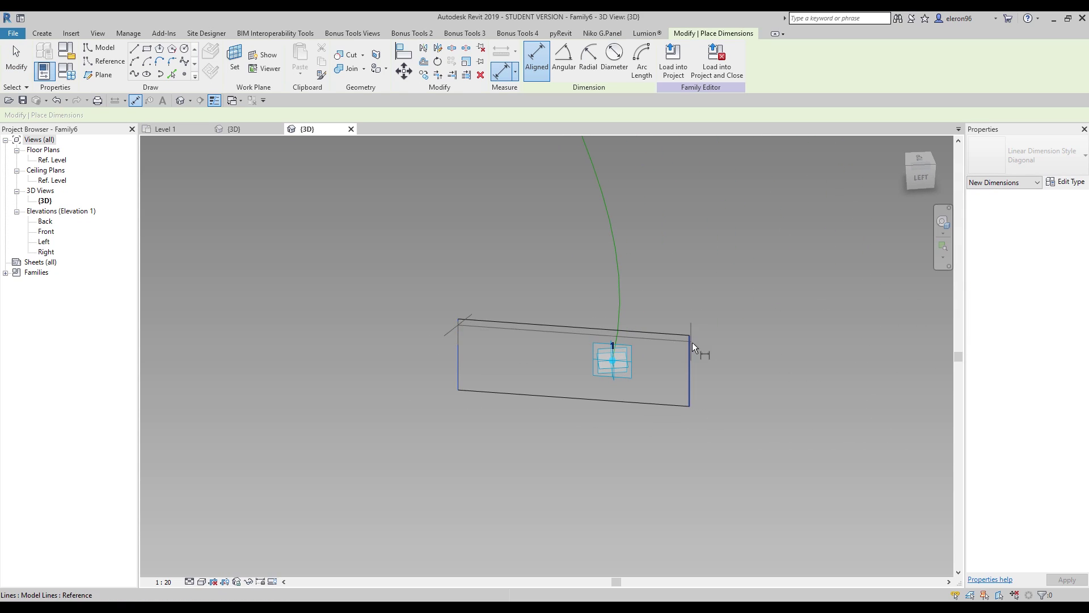
pyautogui.click(690, 355)
pyautogui.click(692, 264)
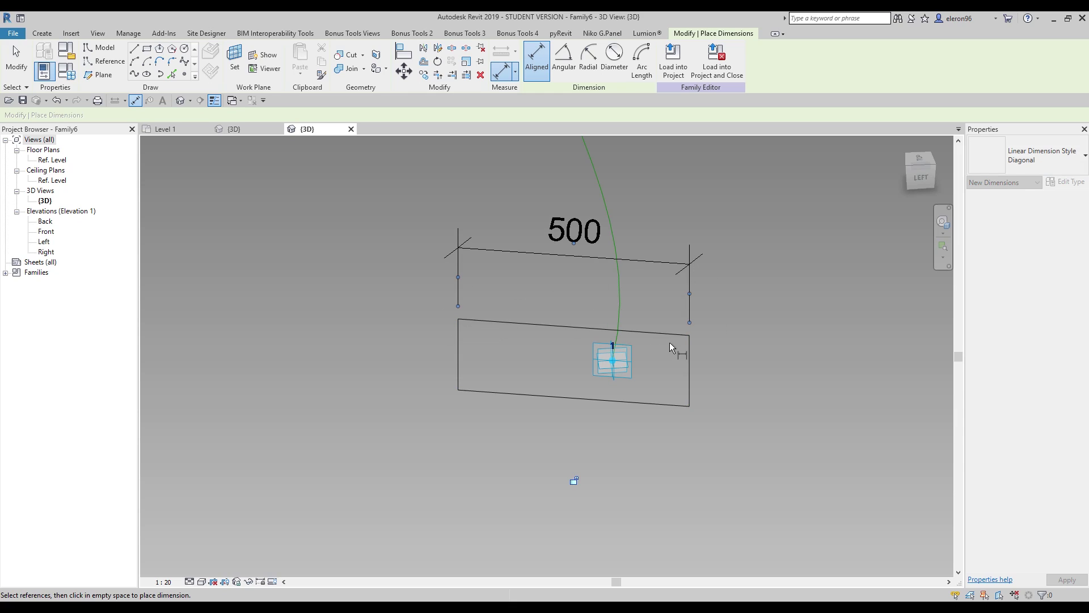
pyautogui.click(664, 406)
pyautogui.click(824, 438)
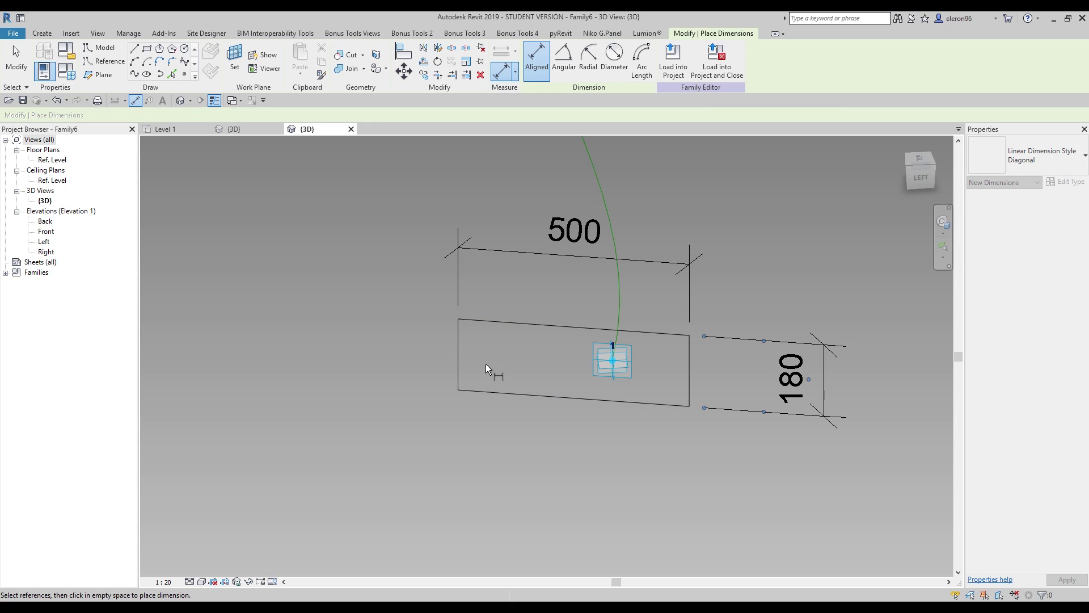
# Step: Add a chained aligned dimension from one short side of the rectangle through adaptive point 1 to the other short side
pyautogui.click(458, 356)
pyautogui.click(609, 359)
pyautogui.click(689, 372)
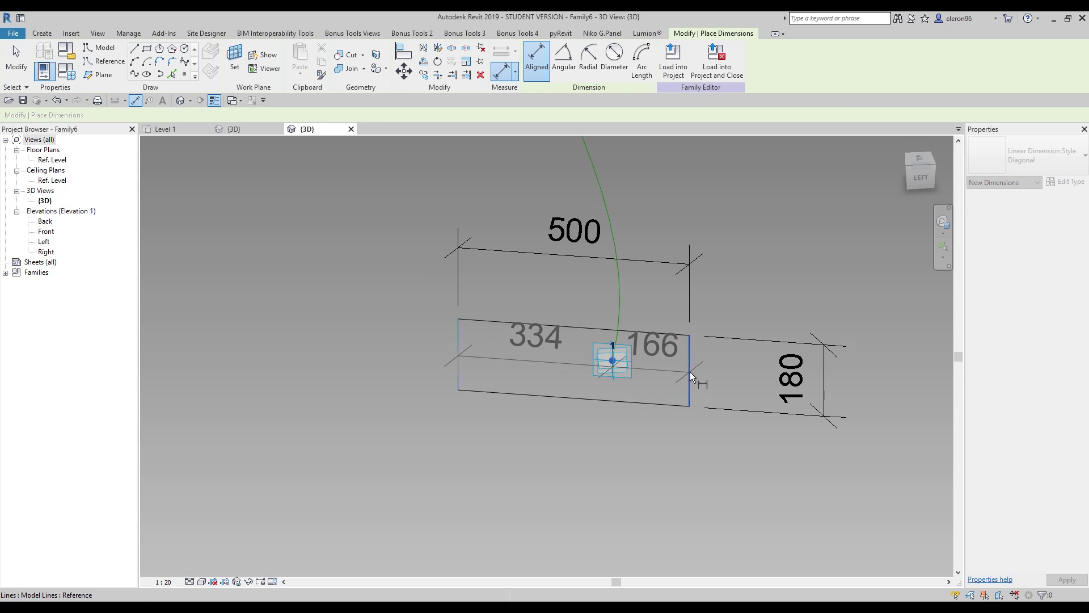
pyautogui.click(658, 308)
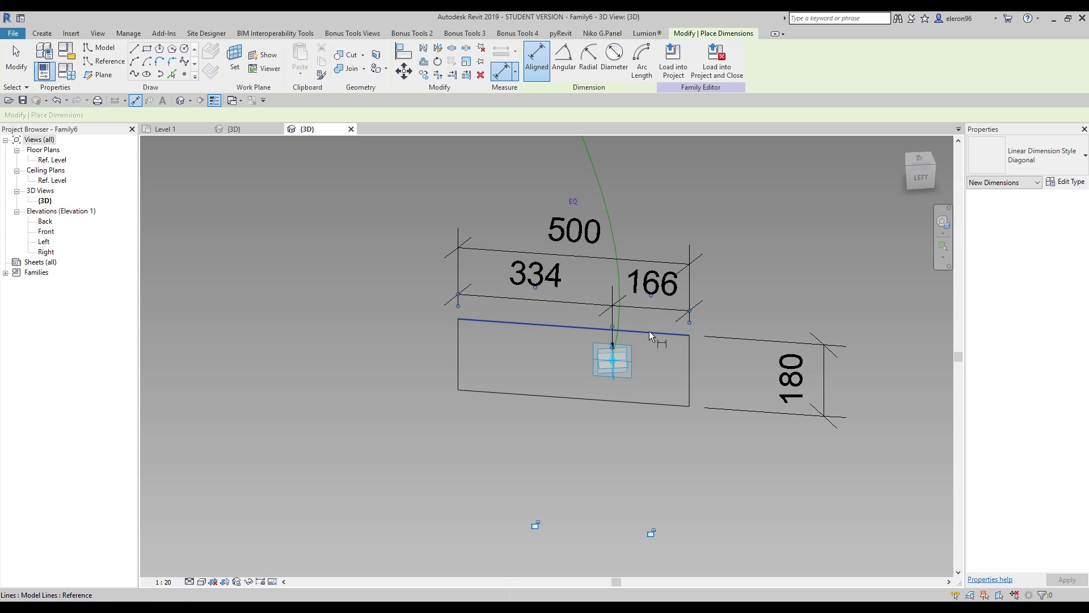
# Step: Add a chained dimension between the rectangle's long sides through point 1, and set the view scale to 1:5
pyautogui.click(615, 359)
pyautogui.click(658, 404)
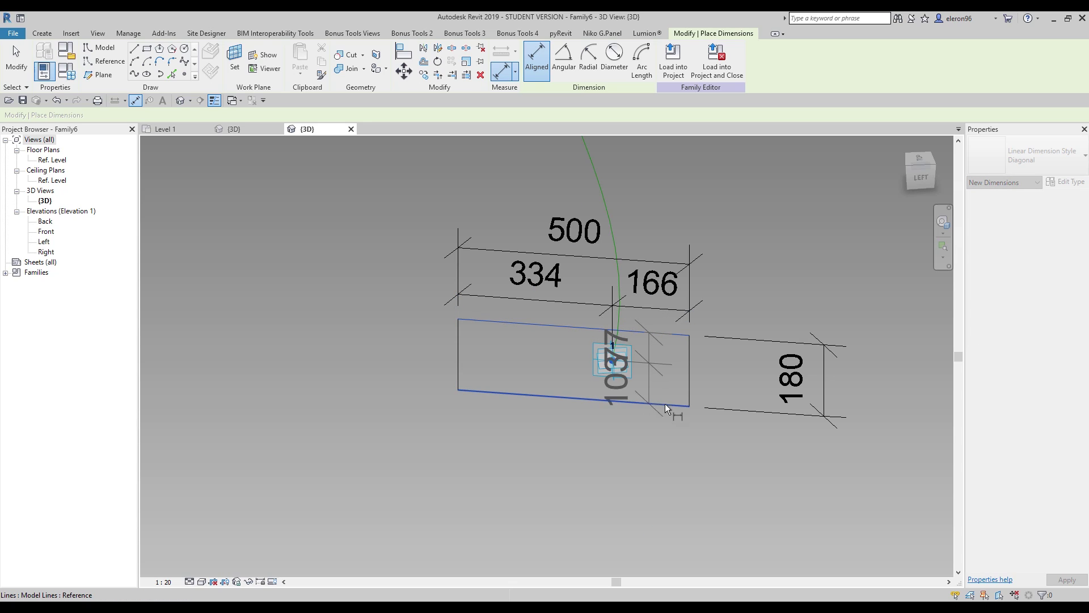
pyautogui.click(729, 398)
pyautogui.press('Escape')
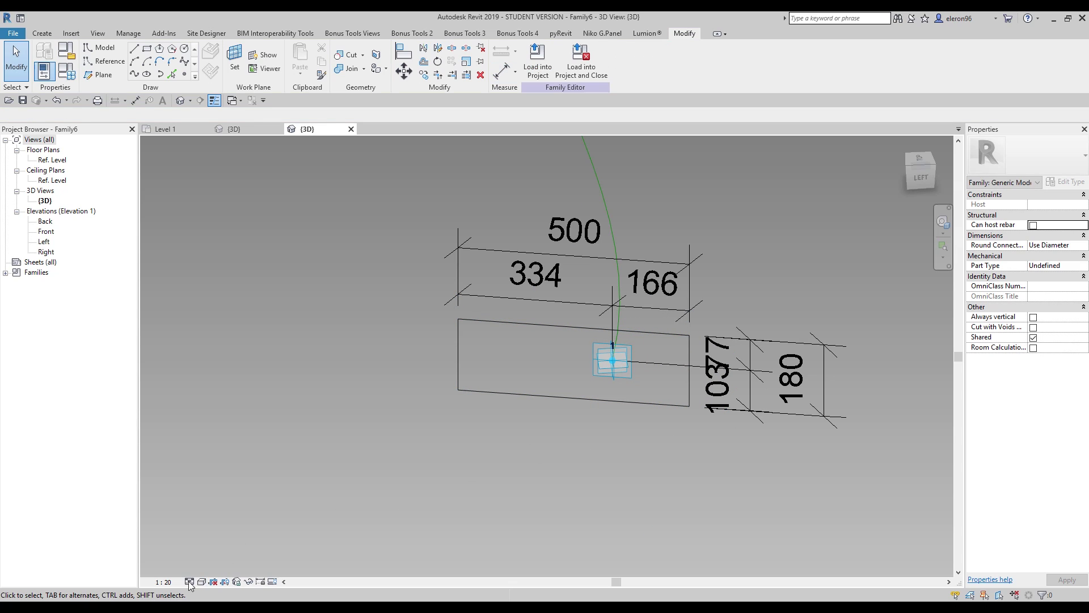
pyautogui.click(164, 581)
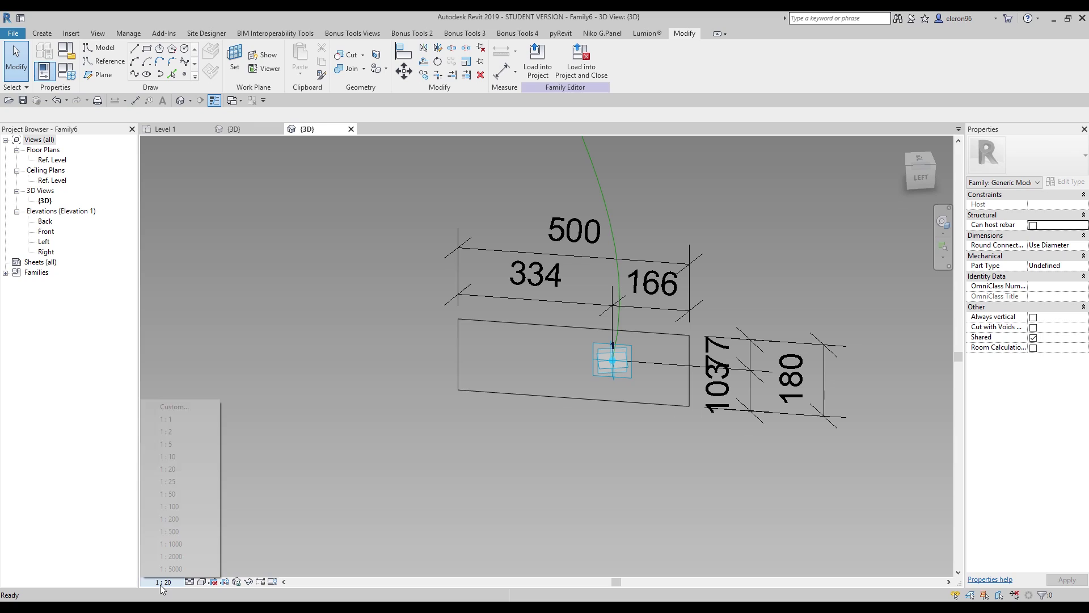
pyautogui.click(185, 445)
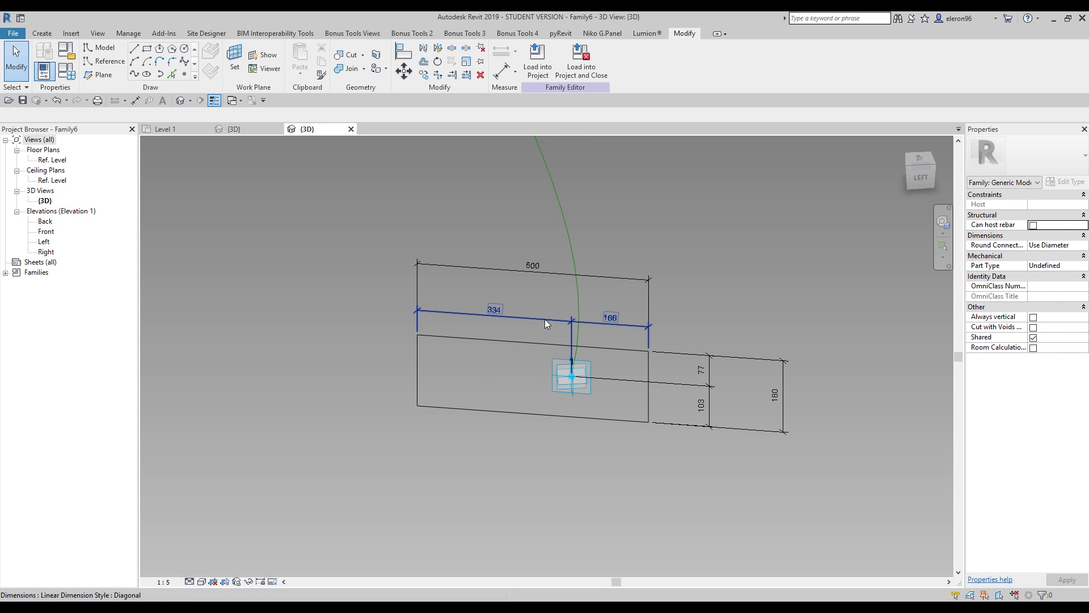
# Step: Try to equalize the horizontal dimension chain about adaptive point 1, and delete that dimension chain
pyautogui.click(544, 319)
pyautogui.click(533, 301)
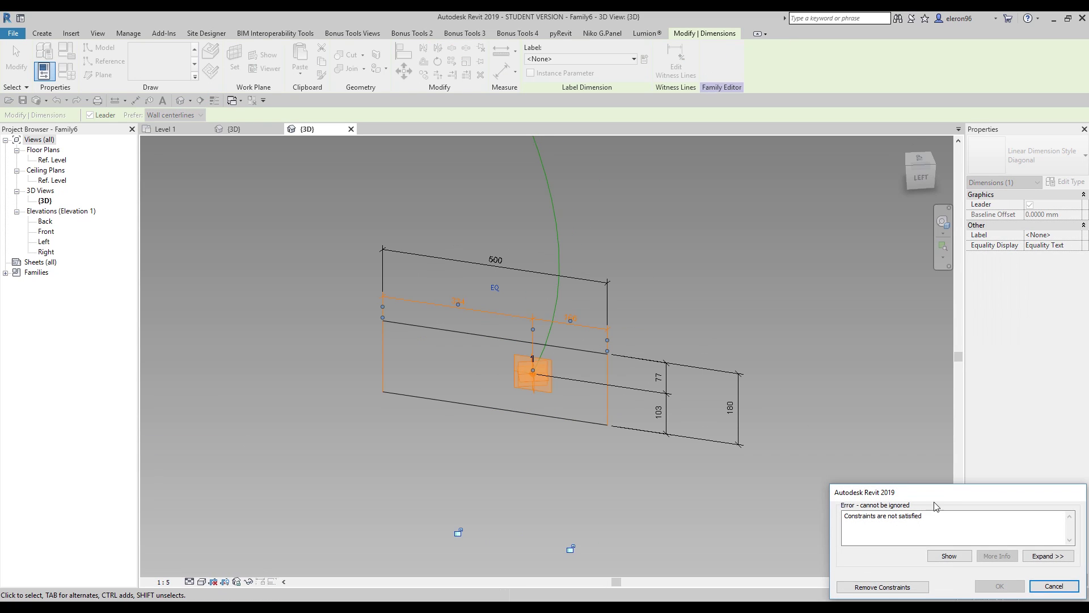
pyautogui.click(1055, 586)
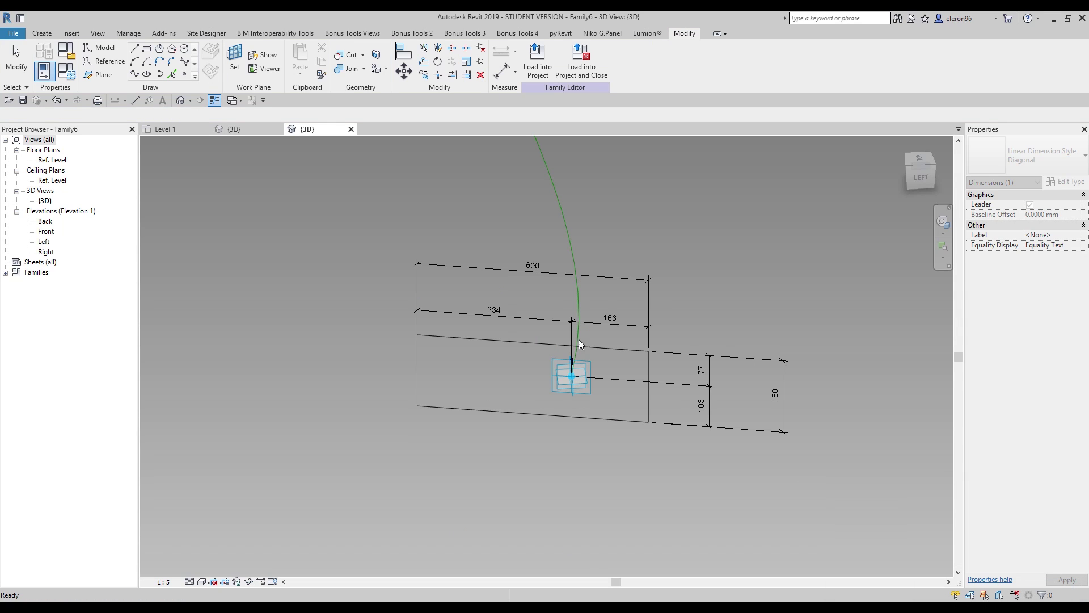
pyautogui.press('Escape')
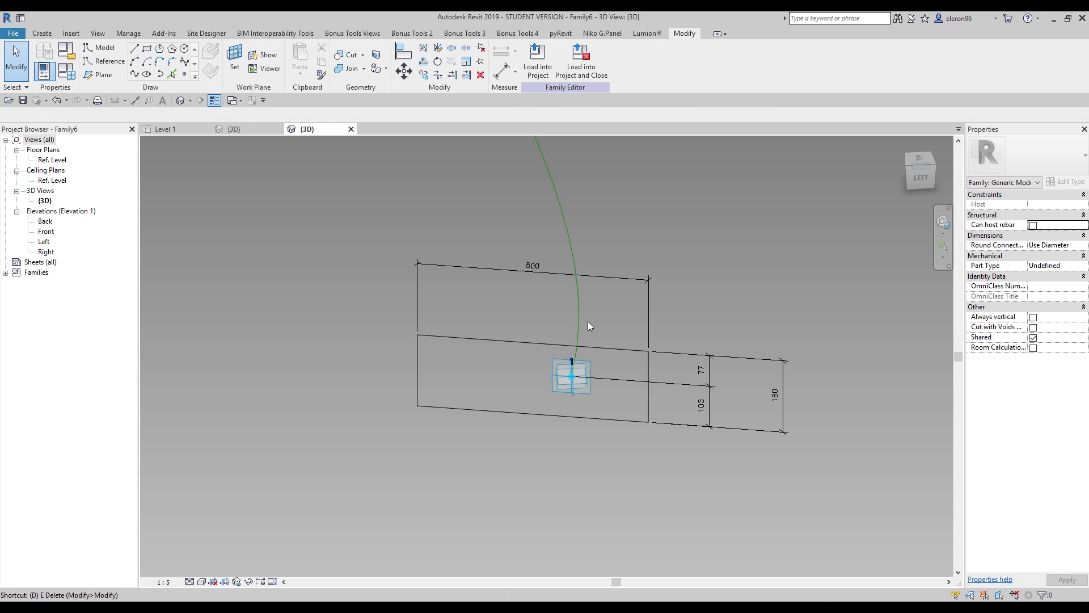
# Step: Add a chained aligned dimension between the rectangle's short sides through adaptive point 1, placed below the rectangle
pyautogui.press('i')
pyautogui.click(419, 356)
pyautogui.scroll(2, 595, 348)
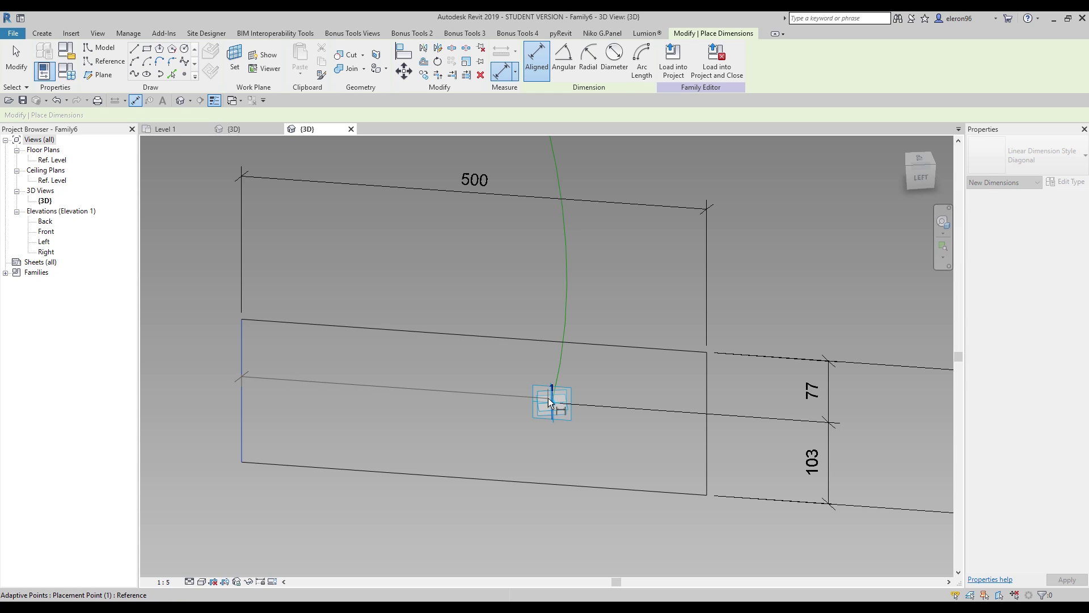
pyautogui.moveTo(552, 428); pyautogui.dragTo(592, 437, button='middle')
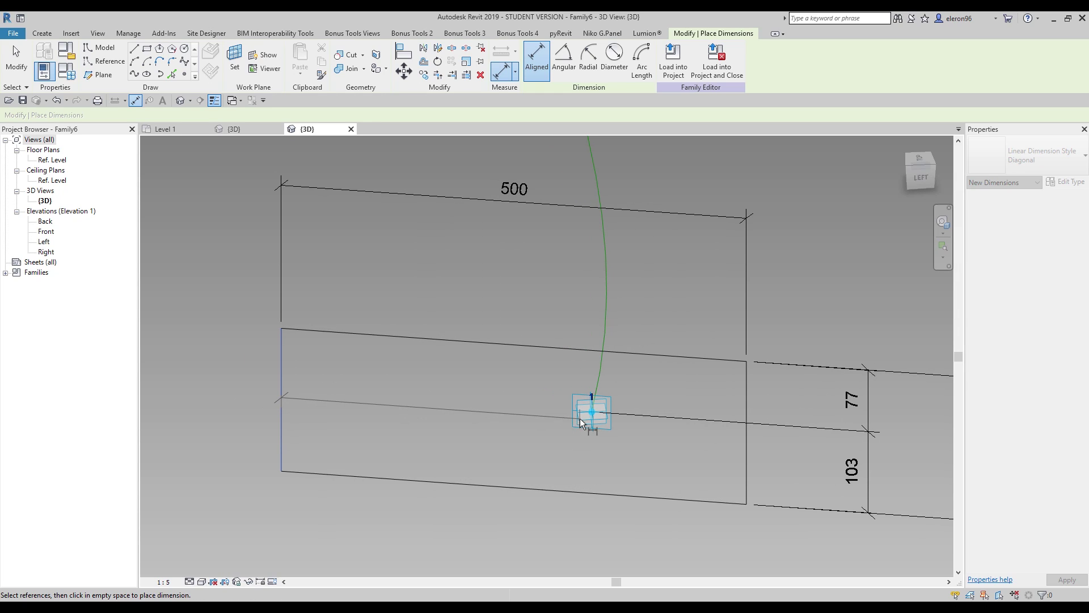
pyautogui.click(588, 417)
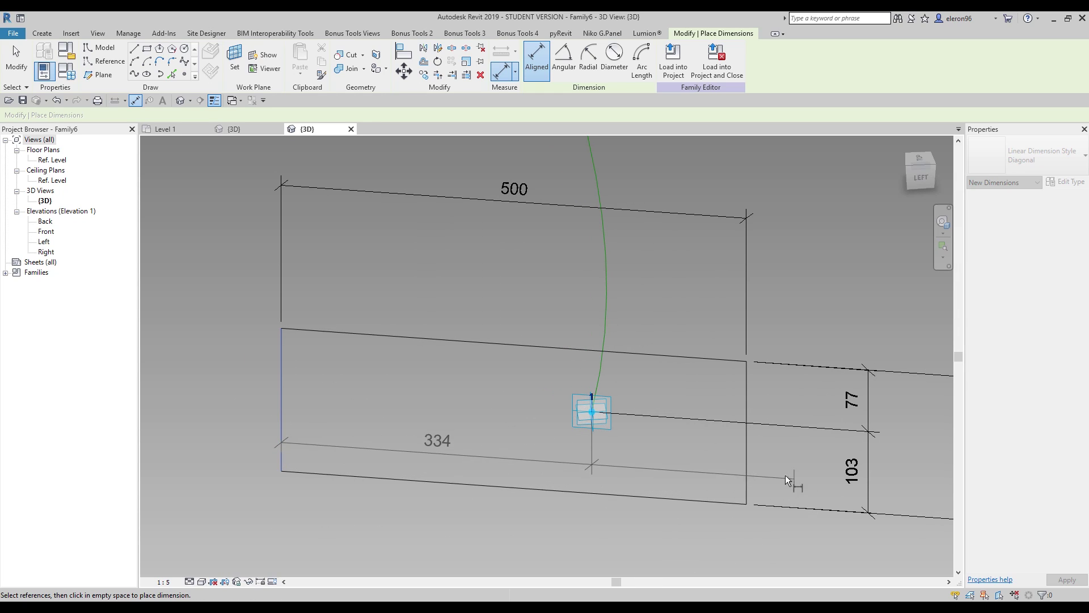
pyautogui.click(746, 472)
pyautogui.click(667, 560)
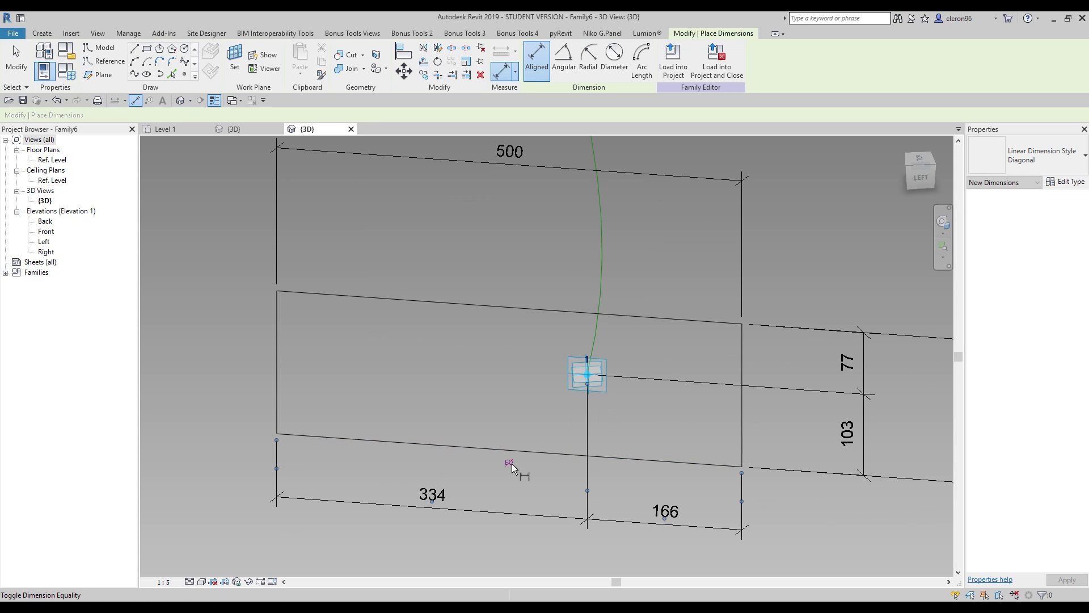
# Step: Try to equalize the dimension chain below the rectangle about adaptive point 1
pyautogui.click(510, 464)
pyautogui.click(502, 352)
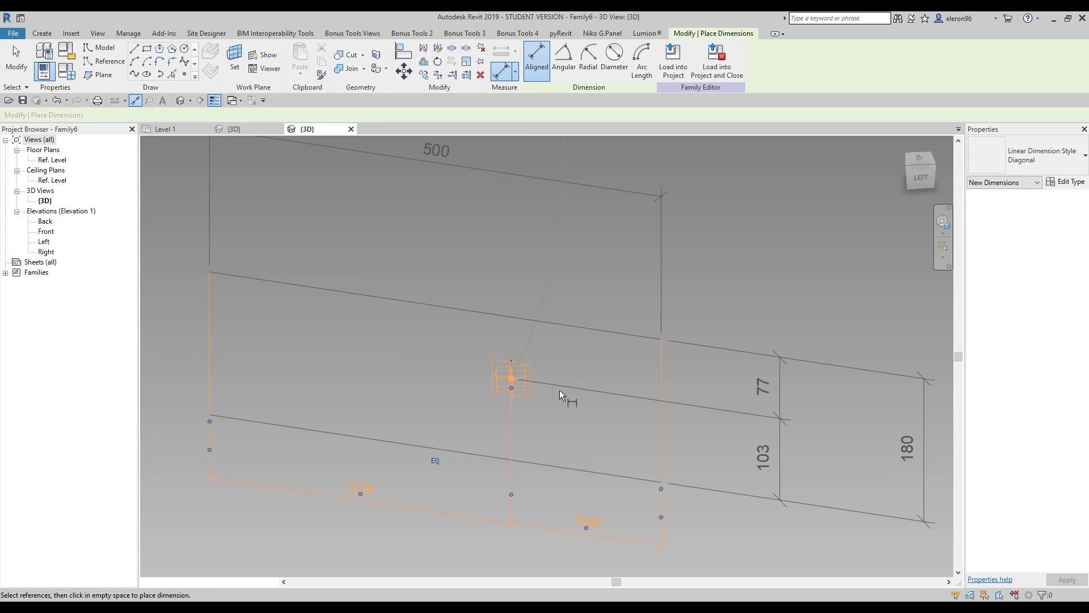
pyautogui.keyDown('shift'); pyautogui.moveTo(499, 424); pyautogui.dragTo(202, 380, button='middle'); pyautogui.keyUp('shift')
pyautogui.keyDown('shift'); pyautogui.moveTo(280, 383); pyautogui.dragTo(338, 292, button='middle'); pyautogui.keyUp('shift')
pyautogui.press('Escape')
# Step: Delete the overall width dimension above the rectangle
pyautogui.click(310, 372)
pyautogui.scroll(5, 435, 323)
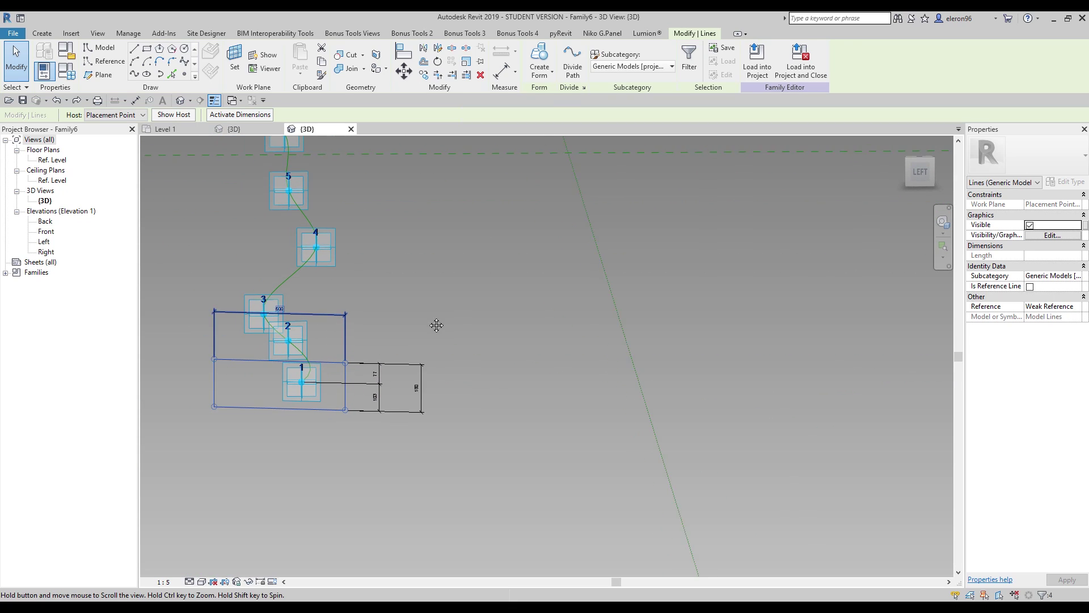
pyautogui.moveTo(437, 282); pyautogui.dragTo(475, 292, button='middle')
pyautogui.scroll(2, 451, 285)
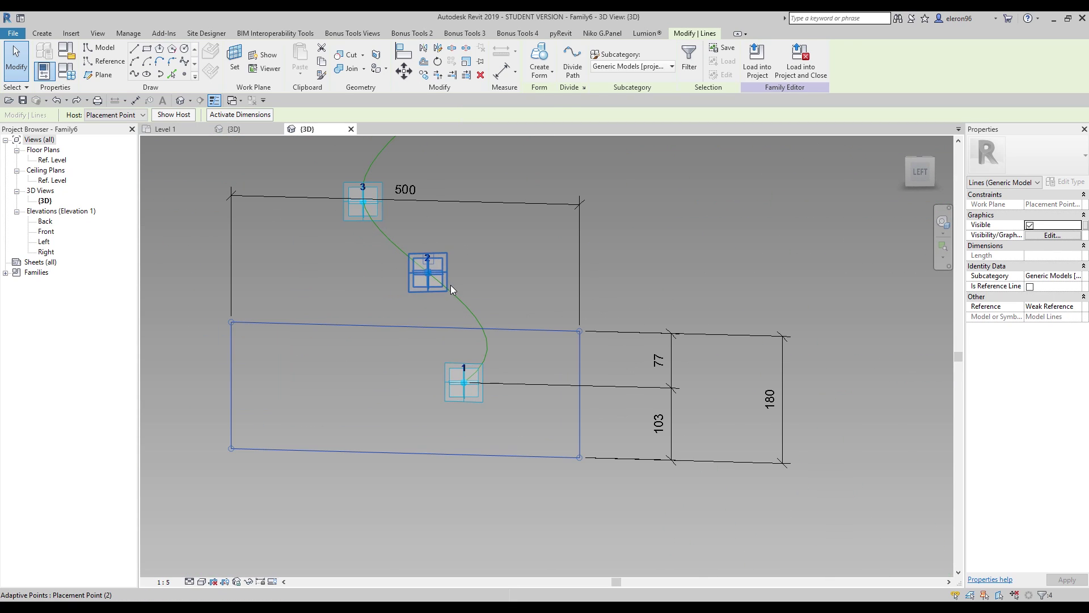
pyautogui.press('Escape')
pyautogui.click(504, 201)
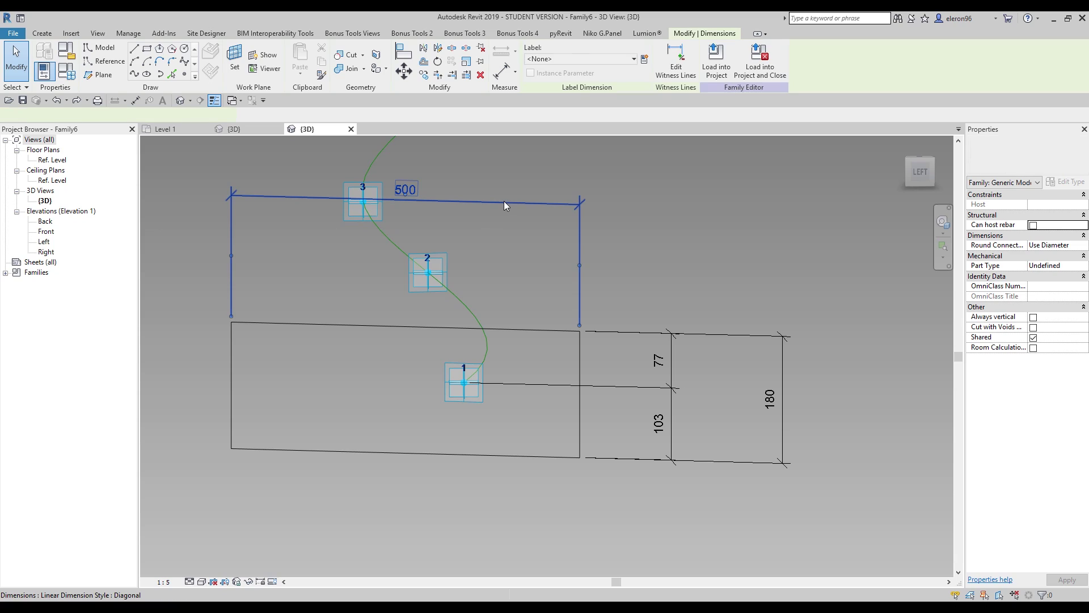
pyautogui.press('Delete')
# Step: Add a chained aligned dimension from one short side through adaptive point 1 to the other, placed just above the rectangle
pyautogui.press('d')
pyautogui.press('i')
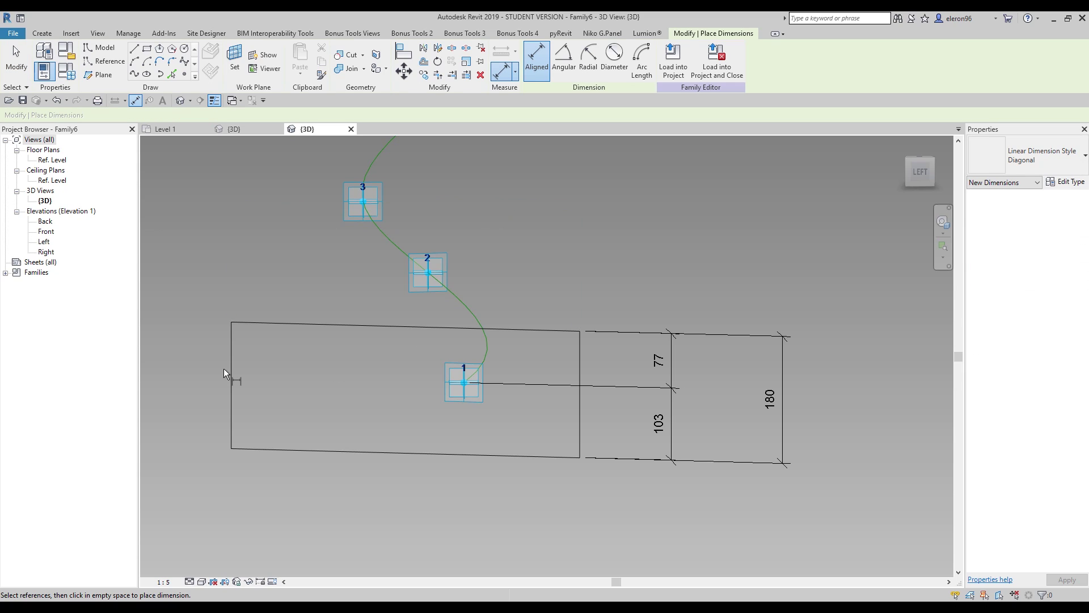
pyautogui.click(229, 370)
pyautogui.click(464, 383)
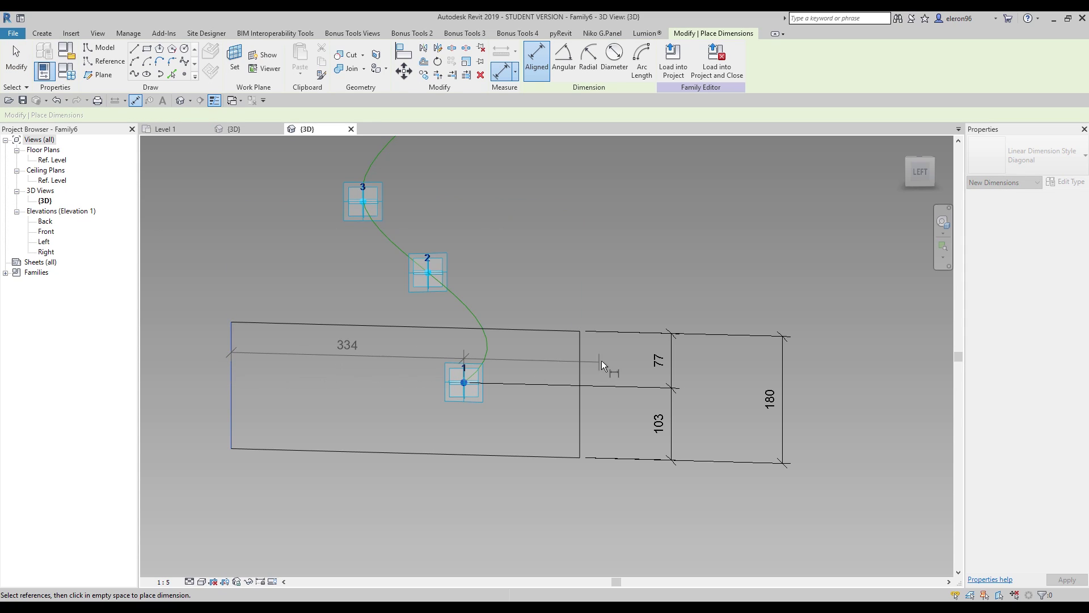
pyautogui.click(578, 369)
pyautogui.click(580, 268)
# Step: Add an overall width dimension above the chained one, and try to equalize the chain about point 1
pyautogui.click(232, 377)
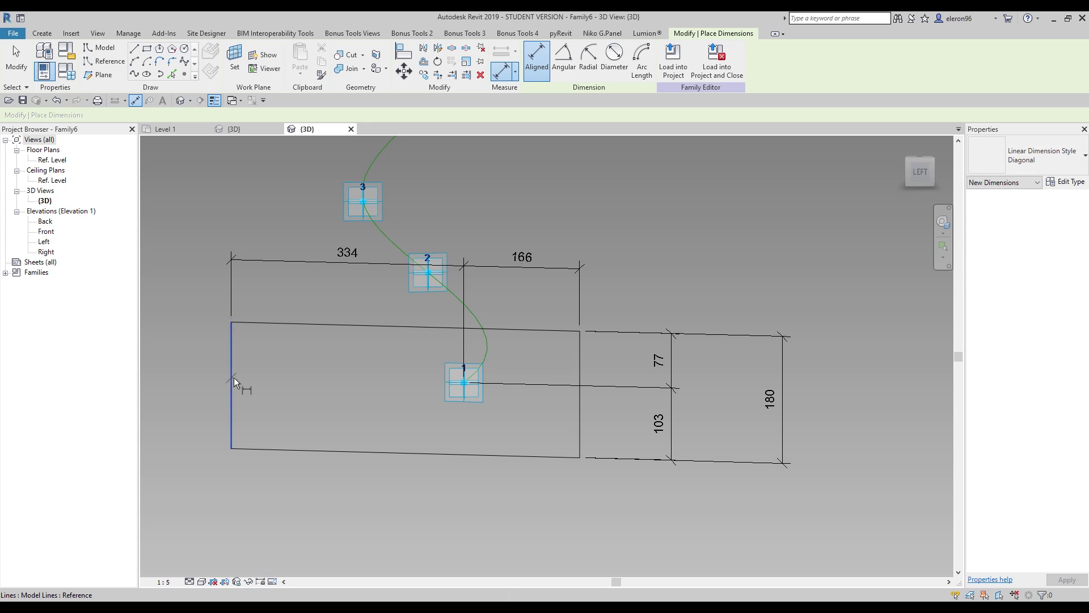
pyautogui.click(579, 399)
pyautogui.click(599, 206)
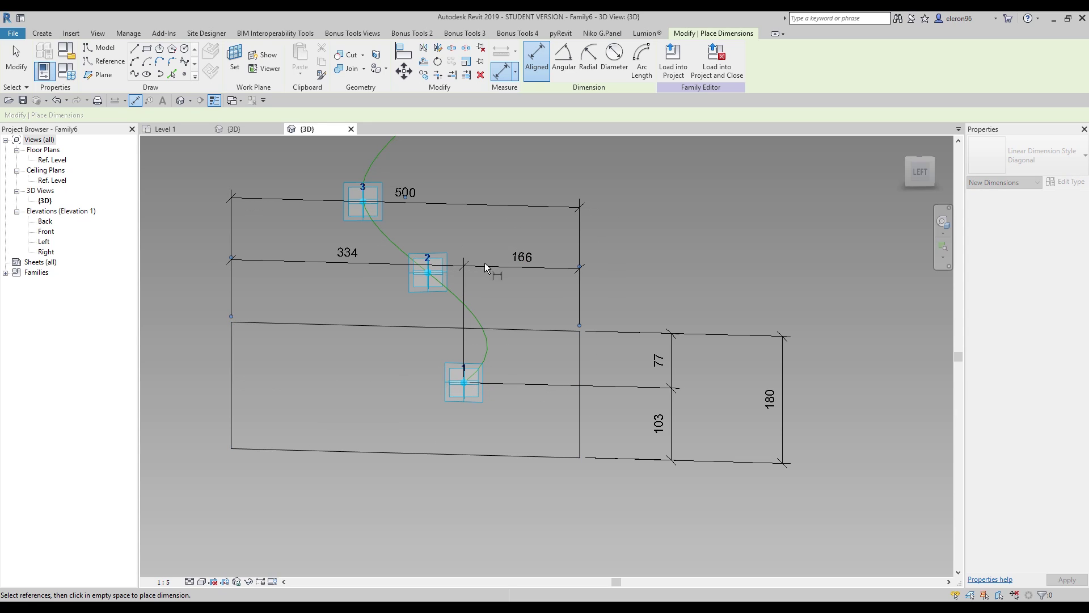
pyautogui.press('Escape')
pyautogui.click(493, 264)
pyautogui.click(406, 220)
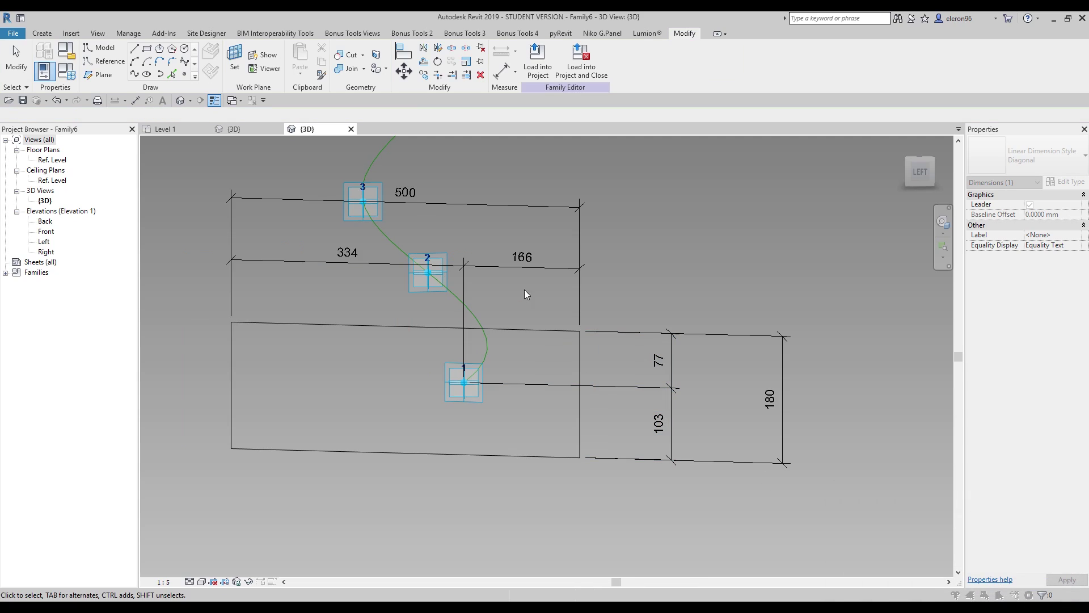
# Step: Label the rectangle's overall width dimension with a new instance family parameter named W
pyautogui.click(460, 203)
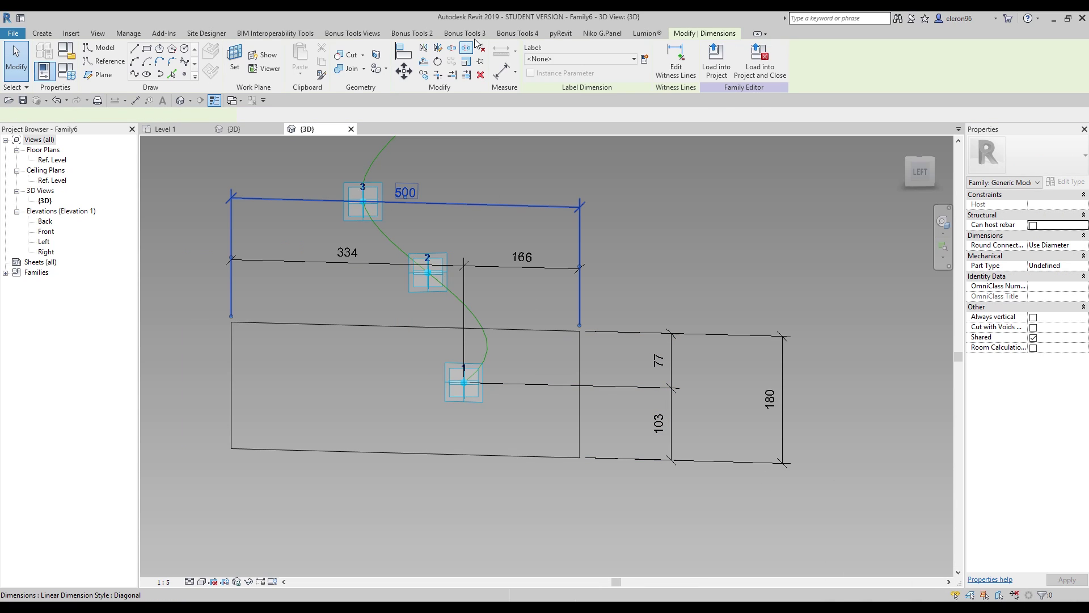
pyautogui.click(644, 59)
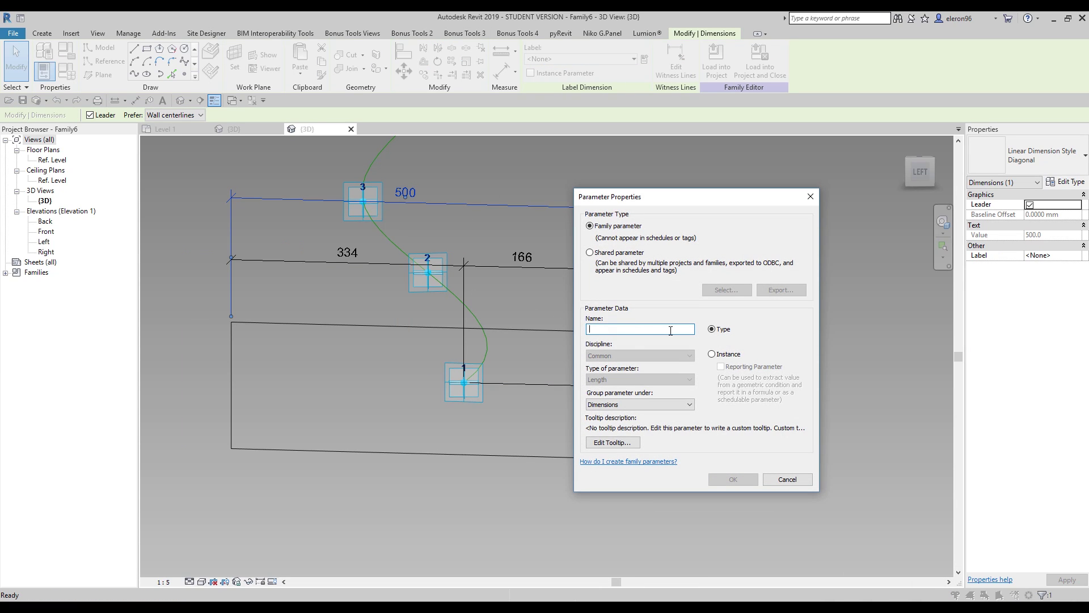
pyautogui.click(730, 353)
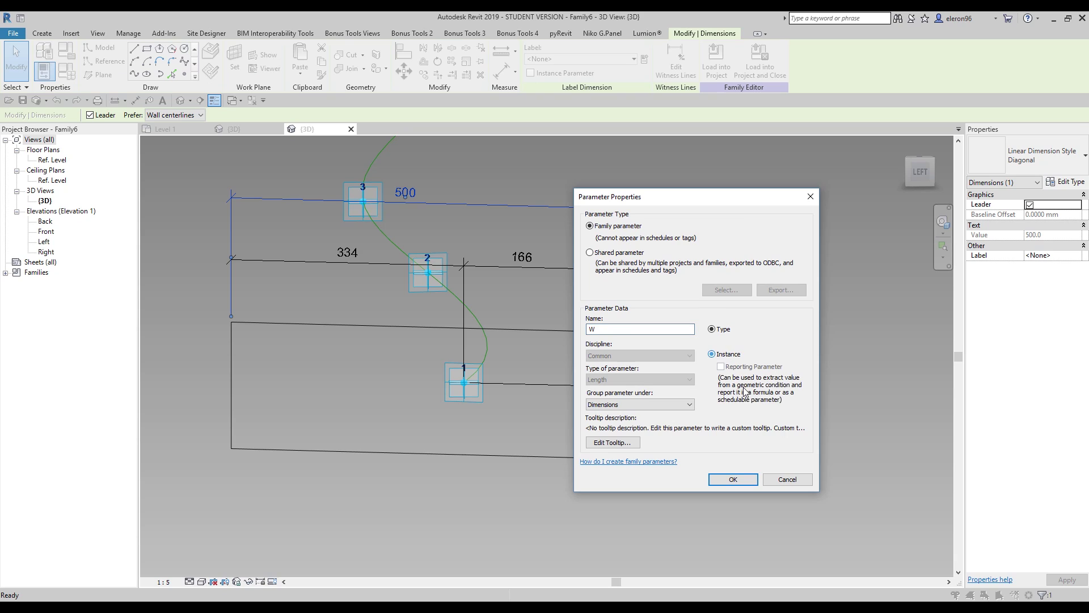
pyautogui.click(733, 479)
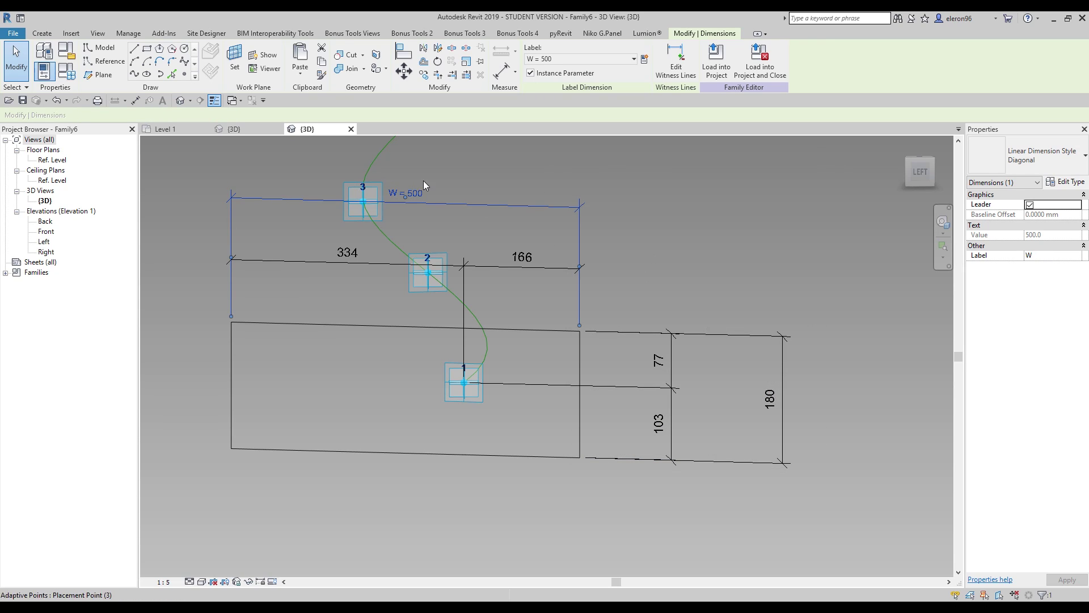
# Step: Equalize the horizontal dimension chain so the rectangle's width is centred on adaptive point 1
pyautogui.click(449, 266)
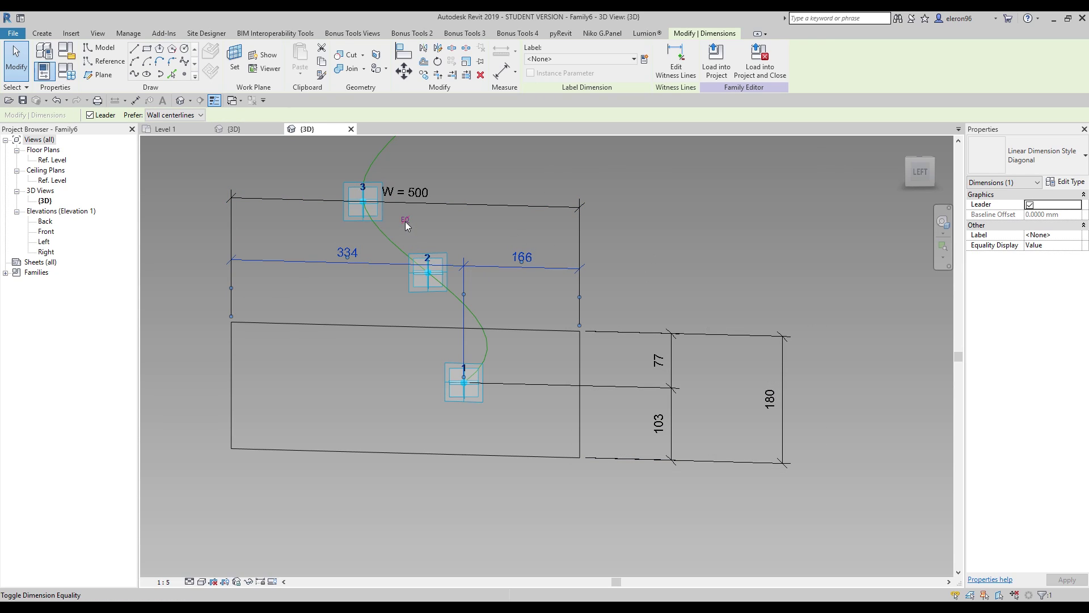
pyautogui.click(405, 221)
pyautogui.click(674, 226)
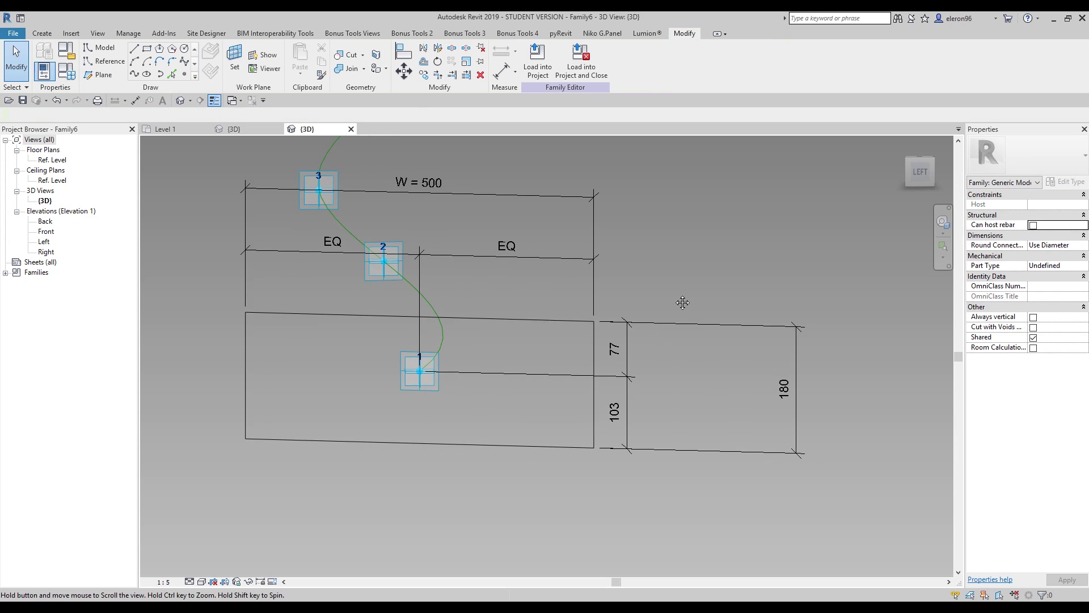
# Step: Label the rectangle's overall height dimension with a new instance family parameter named L
pyautogui.click(781, 363)
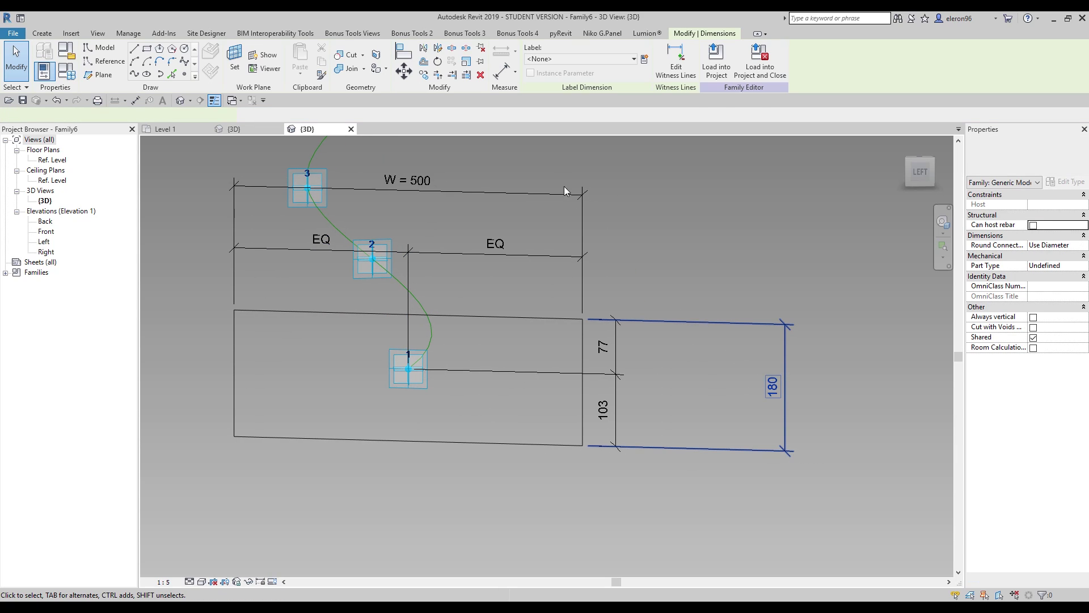
pyautogui.click(645, 59)
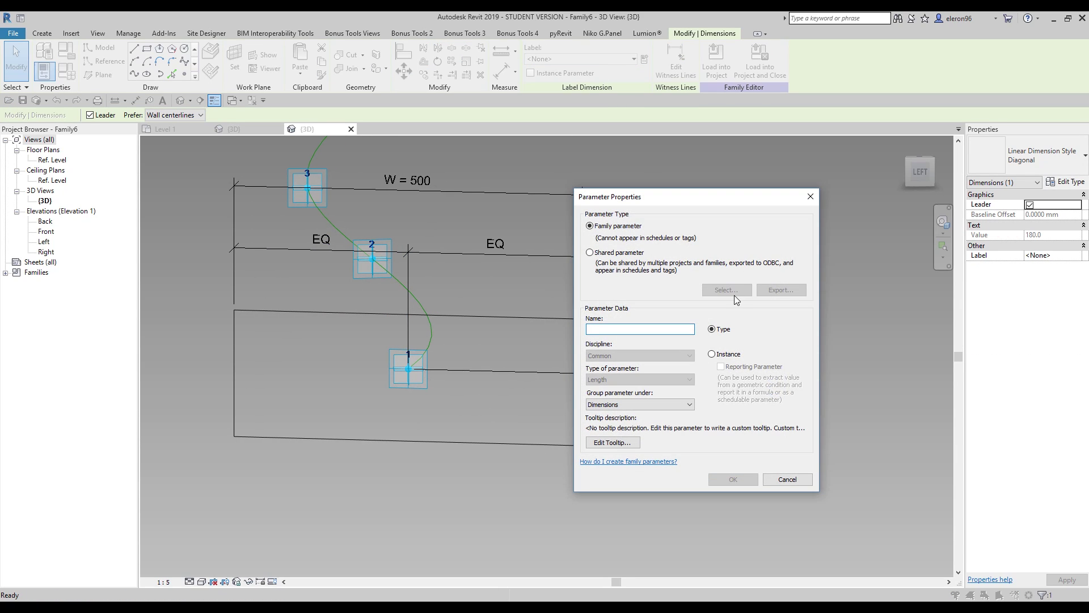
pyautogui.click(714, 355)
pyautogui.click(733, 479)
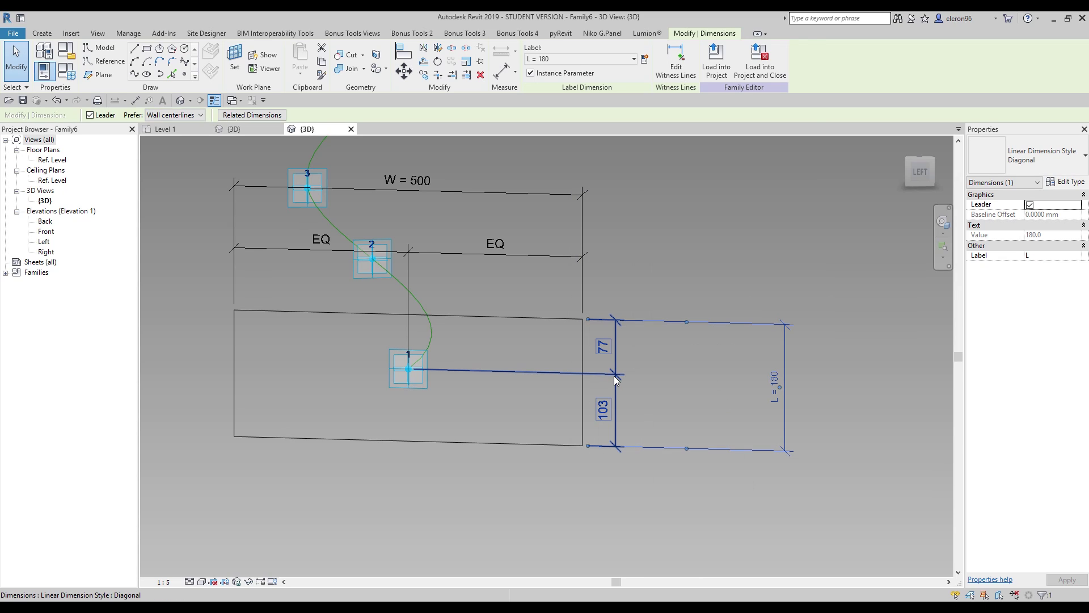
# Step: Equalize the vertical dimension chain so the rectangle's height is centred on adaptive point 1
pyautogui.click(590, 393)
pyautogui.click(570, 382)
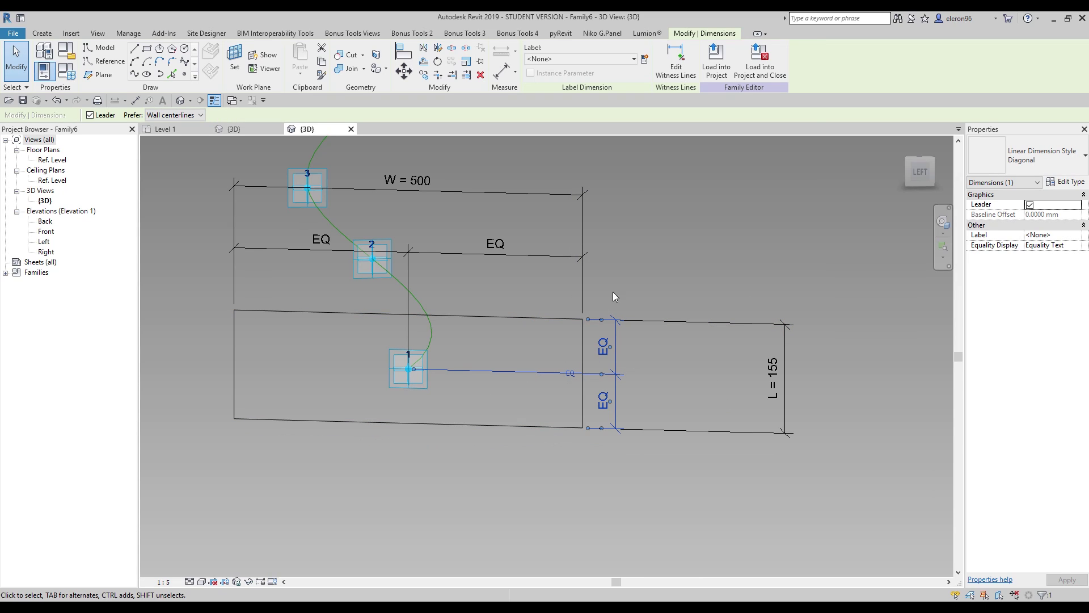
pyautogui.click(627, 282)
# Step: Create a solid form from the whole rectangle chain and the spline through the adaptive points
pyautogui.keyDown('shift'); pyautogui.moveTo(622, 288); pyautogui.dragTo(679, 324, button='middle'); pyautogui.keyUp('shift')
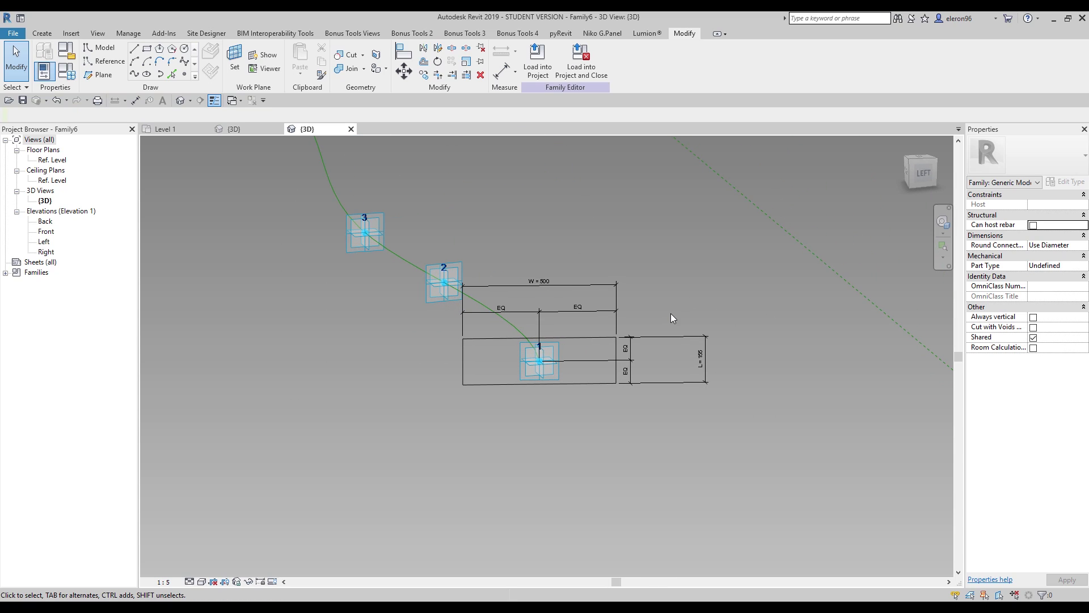
pyautogui.press('Tab')
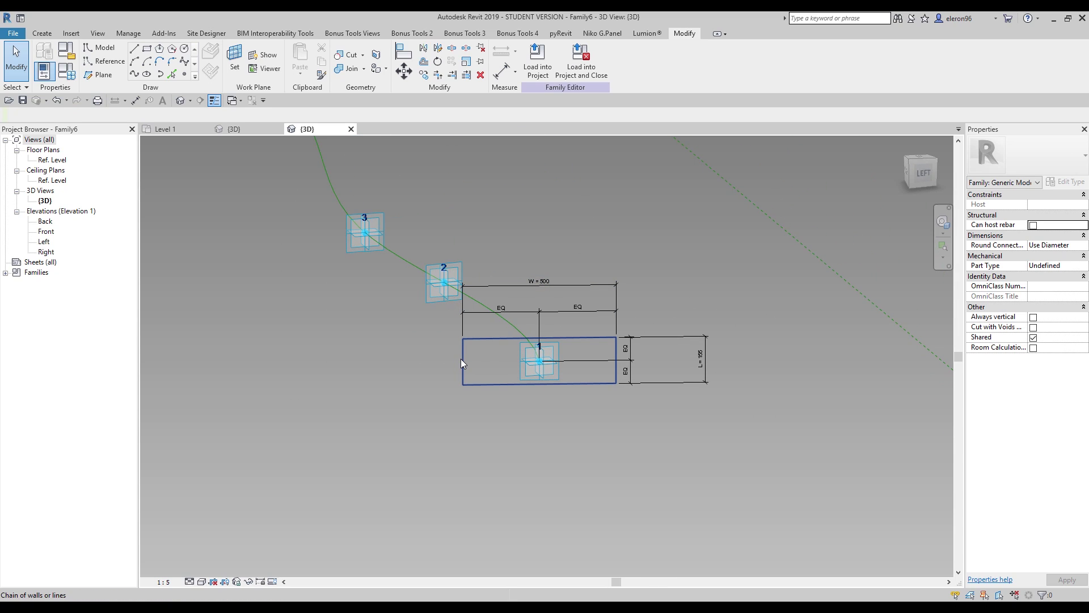
pyautogui.click(461, 359)
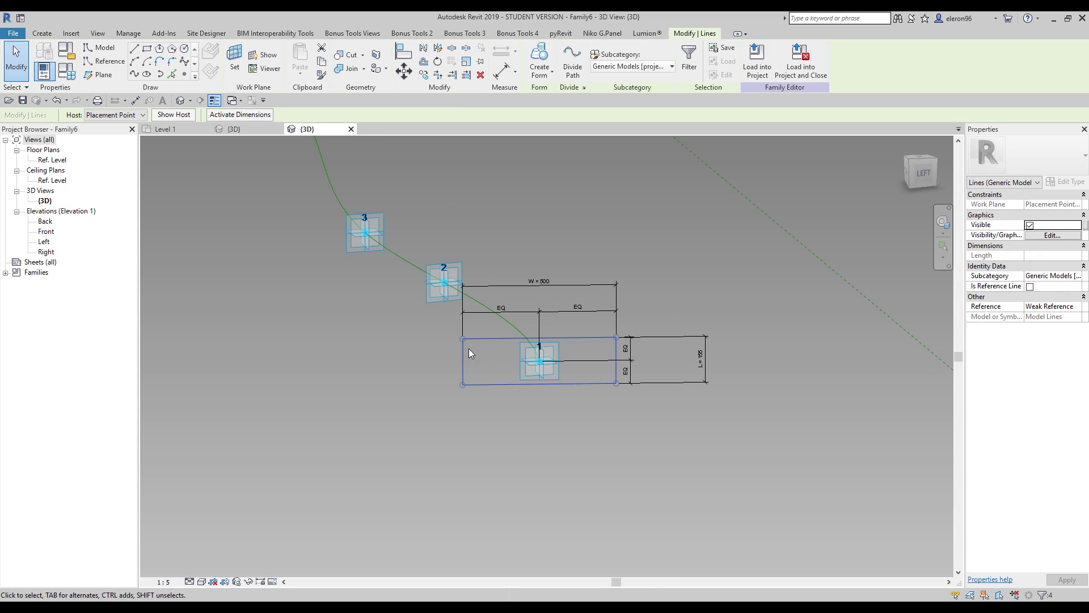
pyautogui.keyDown('ctrl'); pyautogui.click(419, 272); pyautogui.keyUp('ctrl')
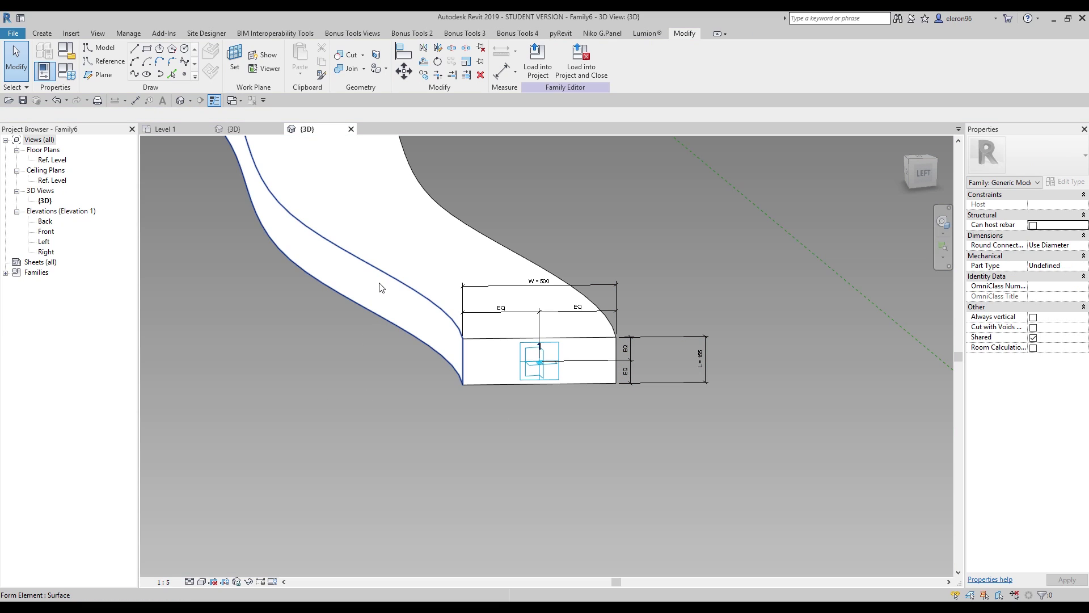
# Step: Lock the profiles of the swept solid form
pyautogui.click(352, 271)
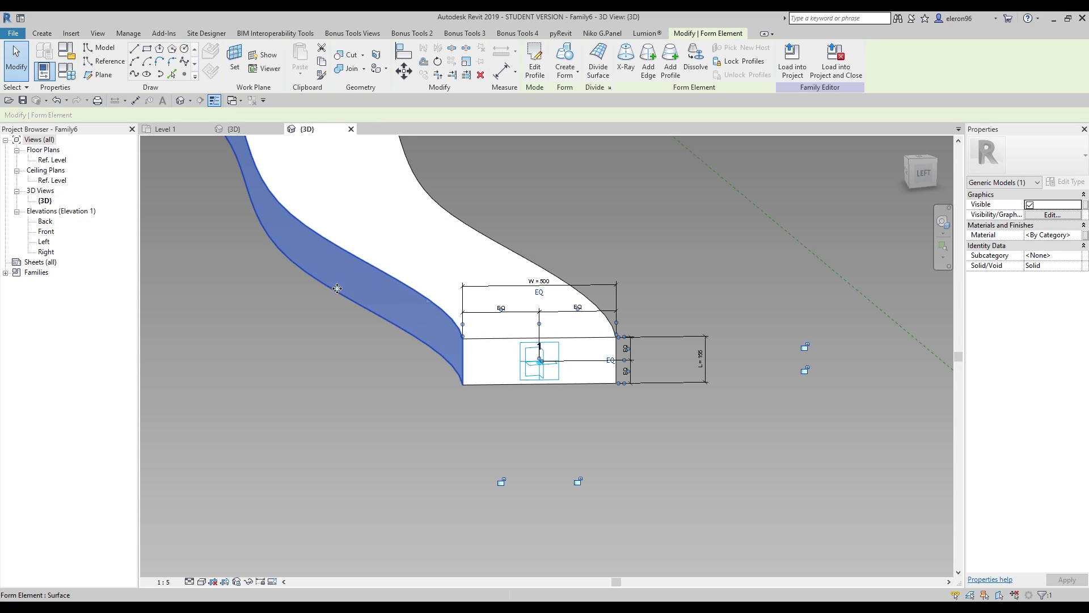
pyautogui.click(739, 64)
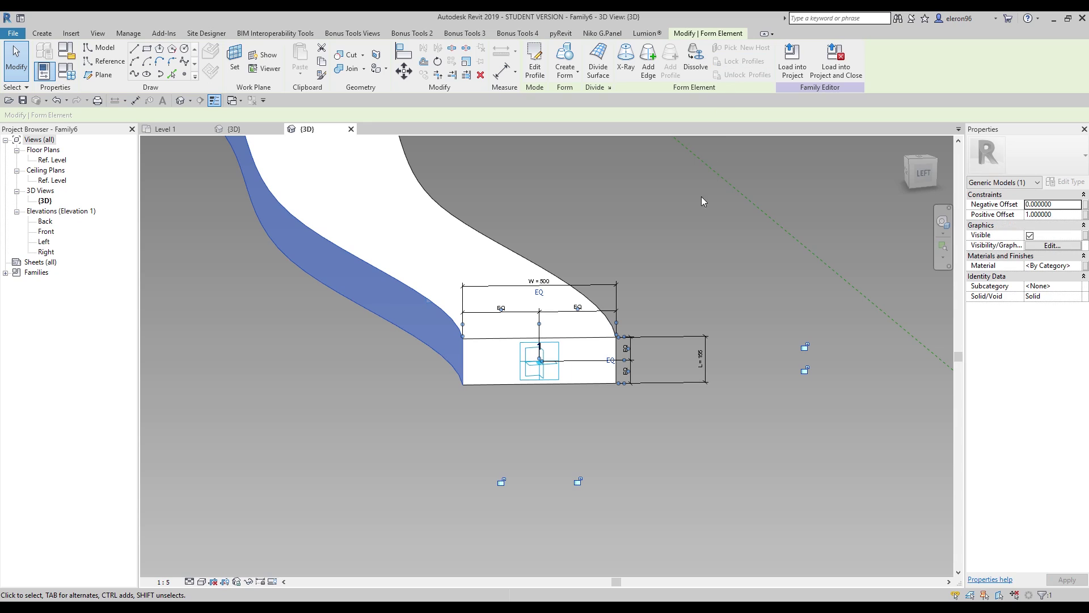
pyautogui.click(689, 237)
# Step: Load the adaptive component into Family2 and leave component placement without placing it
pyautogui.scroll(-2, 689, 236)
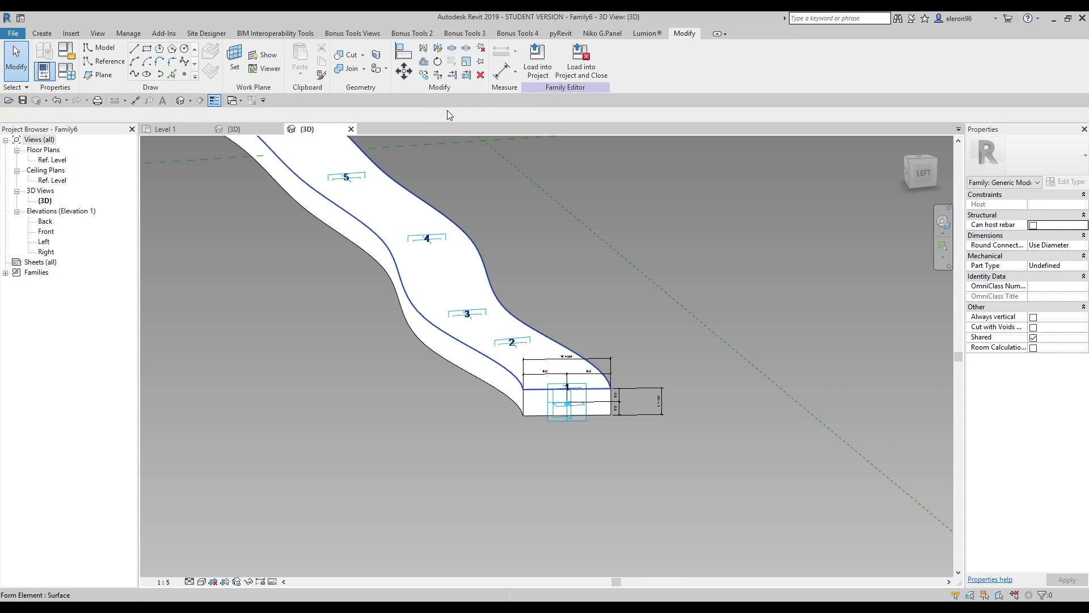
pyautogui.click(528, 73)
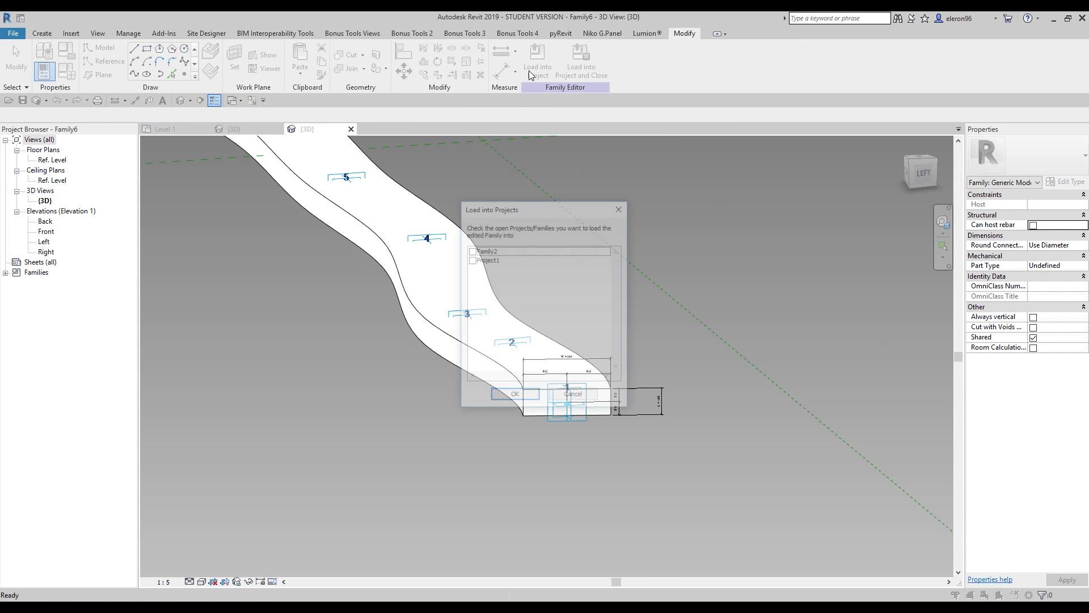
pyautogui.click(471, 251)
pyautogui.click(514, 396)
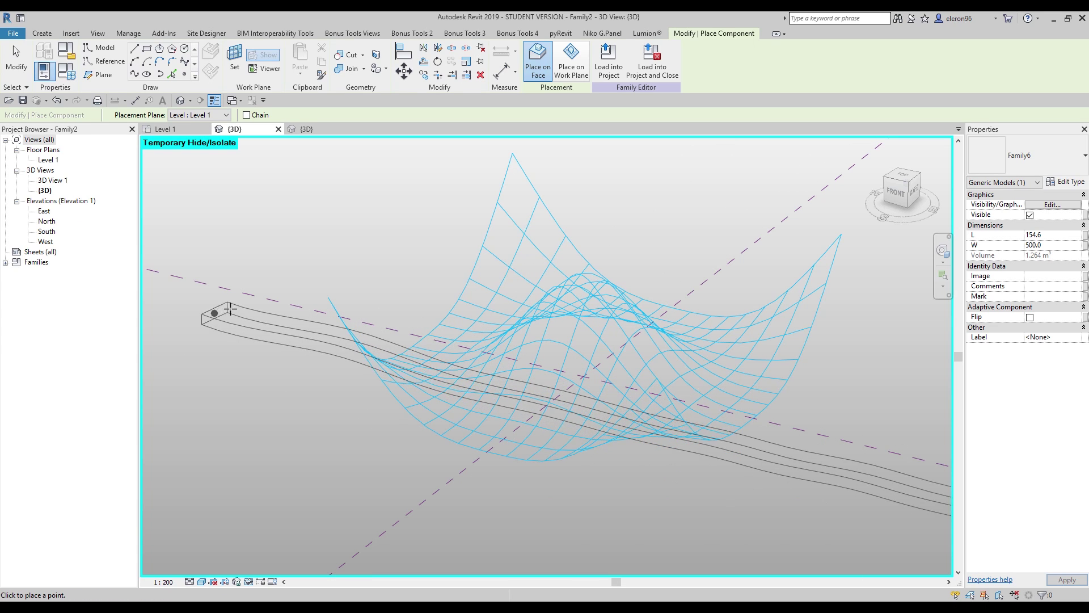
pyautogui.press('Escape')
pyautogui.press('Escape')
# Step: Turn on the display of nodes in the divided surface's surface representation
pyautogui.click(534, 353)
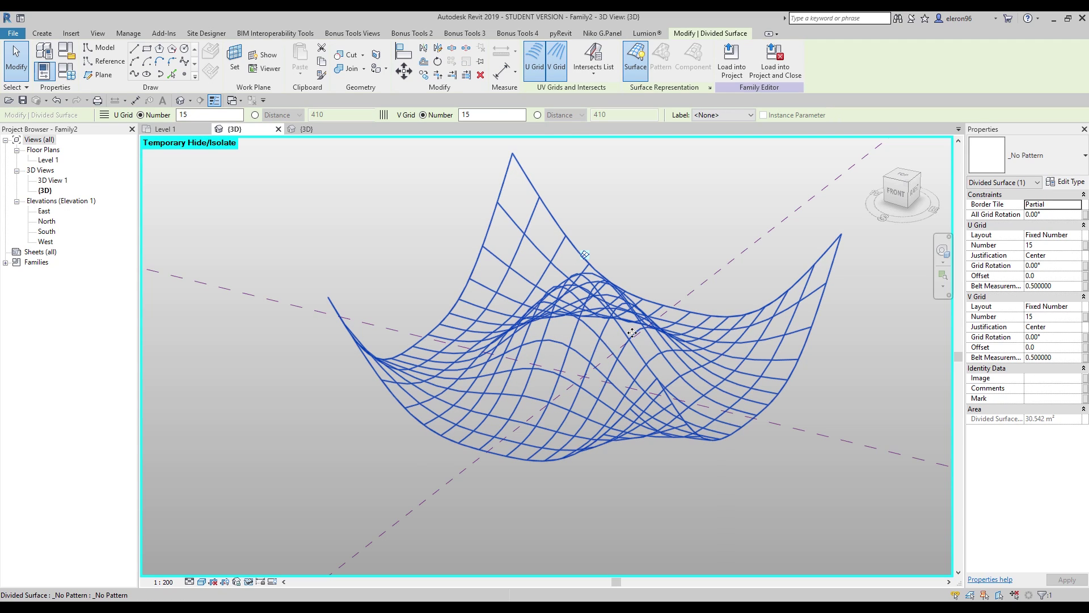
pyautogui.moveTo(633, 333); pyautogui.dragTo(595, 334, button='middle')
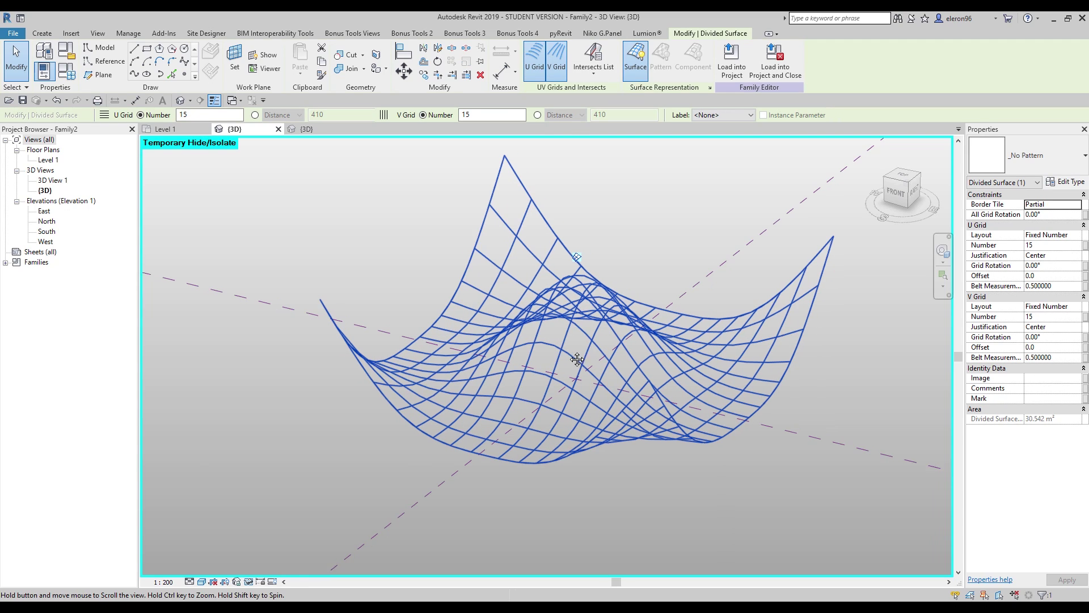
pyautogui.click(710, 89)
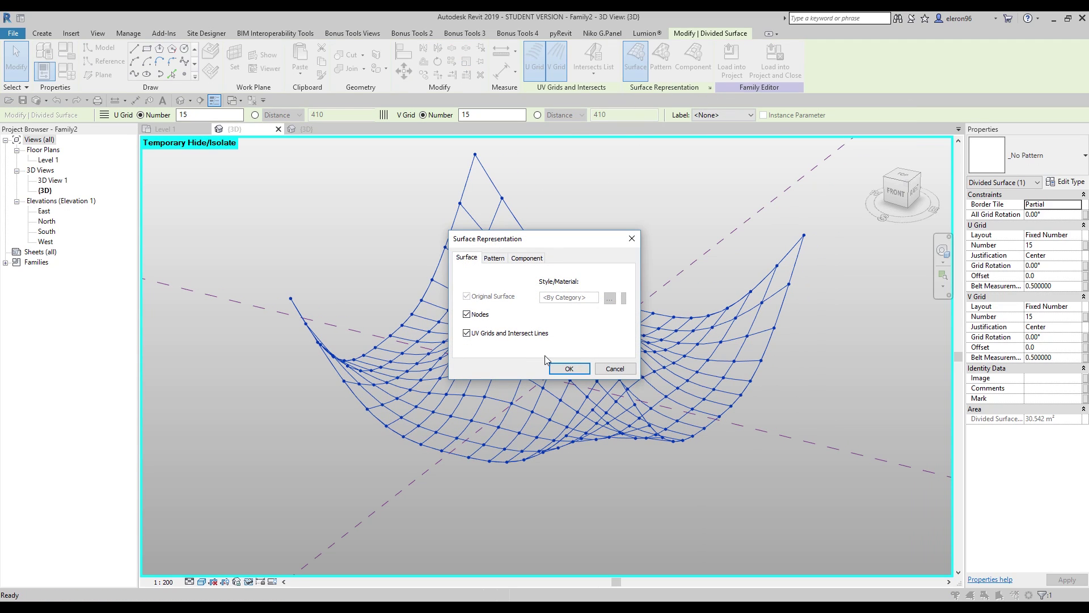
pyautogui.click(567, 368)
# Step: Start placing the Family6 component with L set to 150 and W set to 50
pyautogui.click(41, 31)
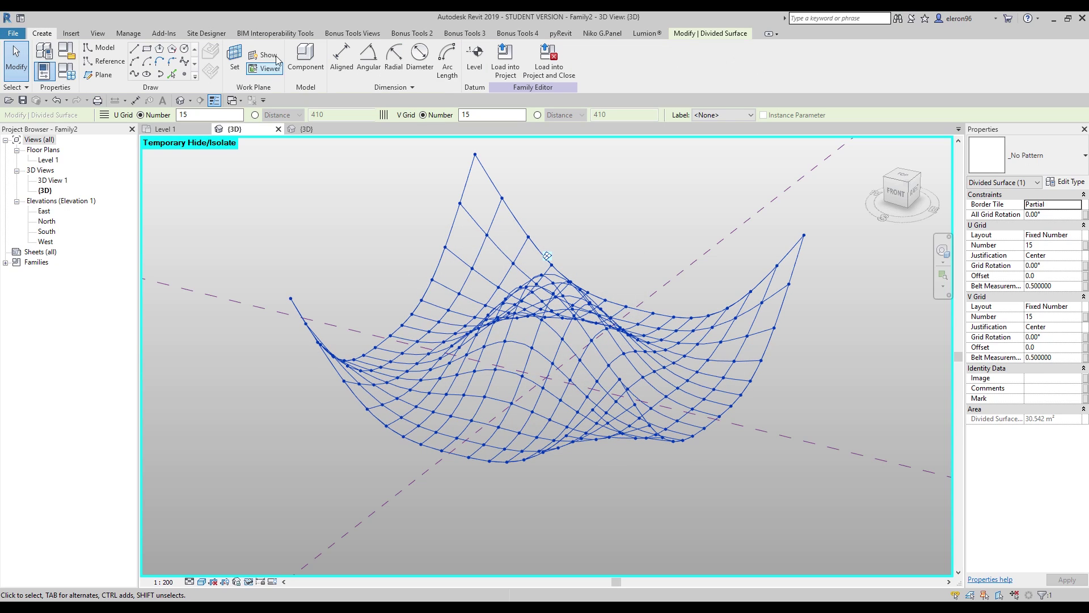
pyautogui.click(305, 57)
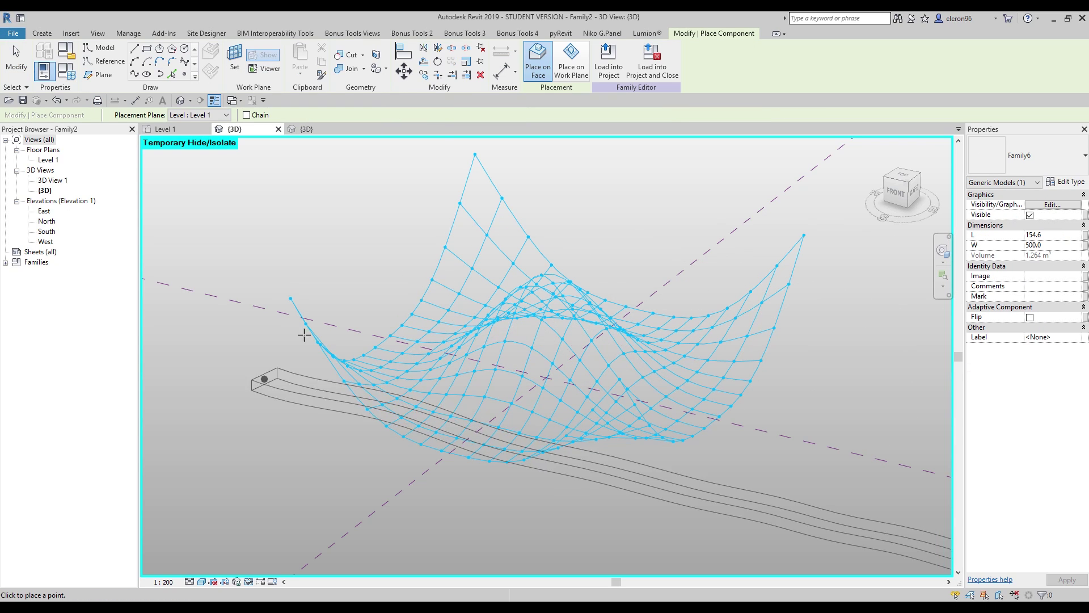
pyautogui.click(1061, 237)
pyautogui.write('15')
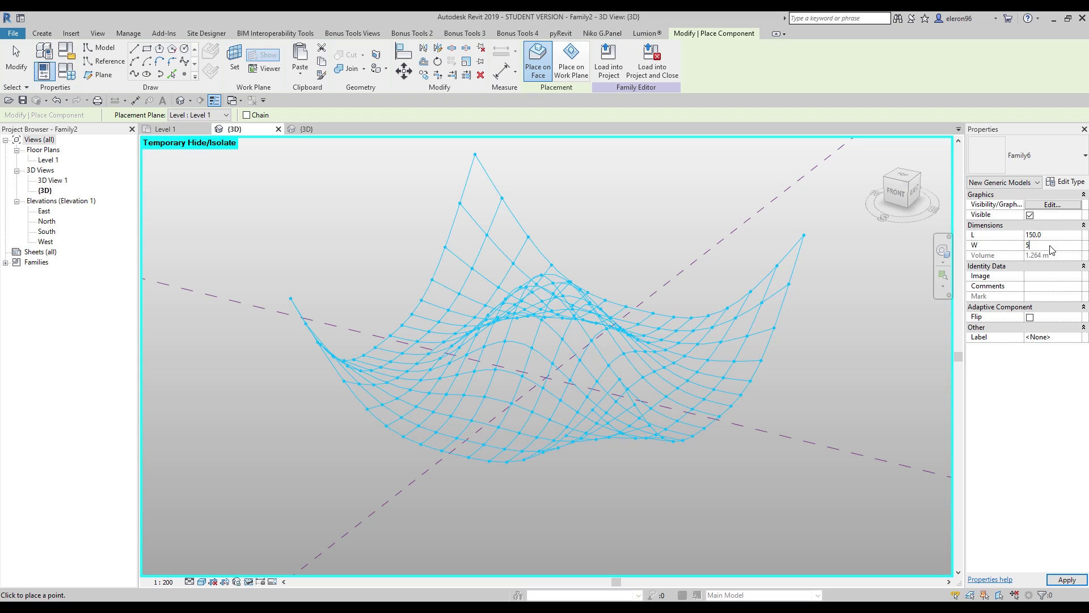
pyautogui.press('Return')
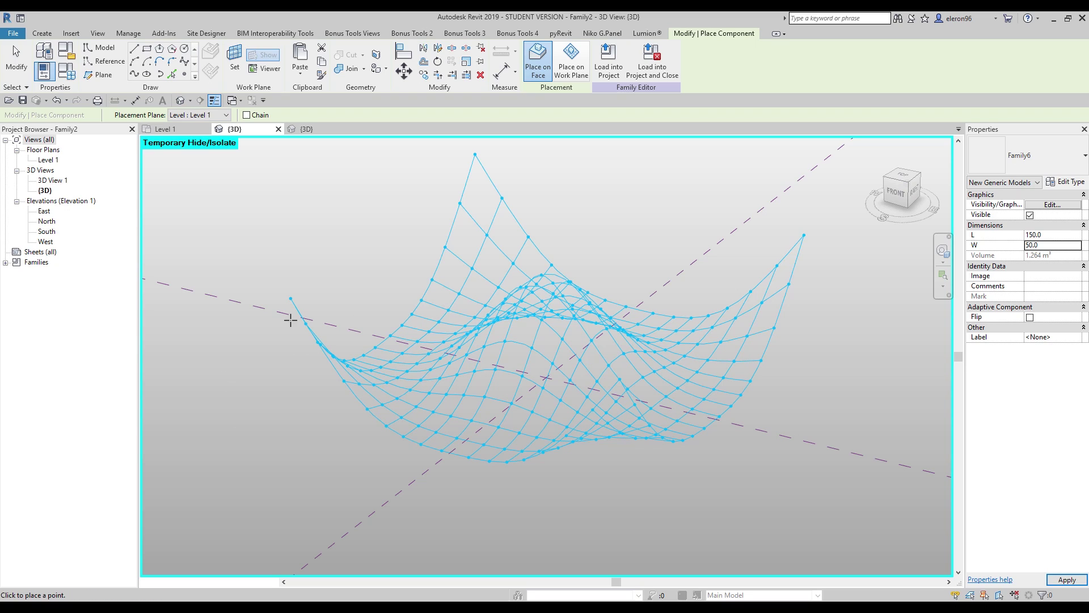
# Step: Place the adaptive beam through the 16 consecutive nodes along one edge of the divided surface, from corner to corner
pyautogui.click(292, 298)
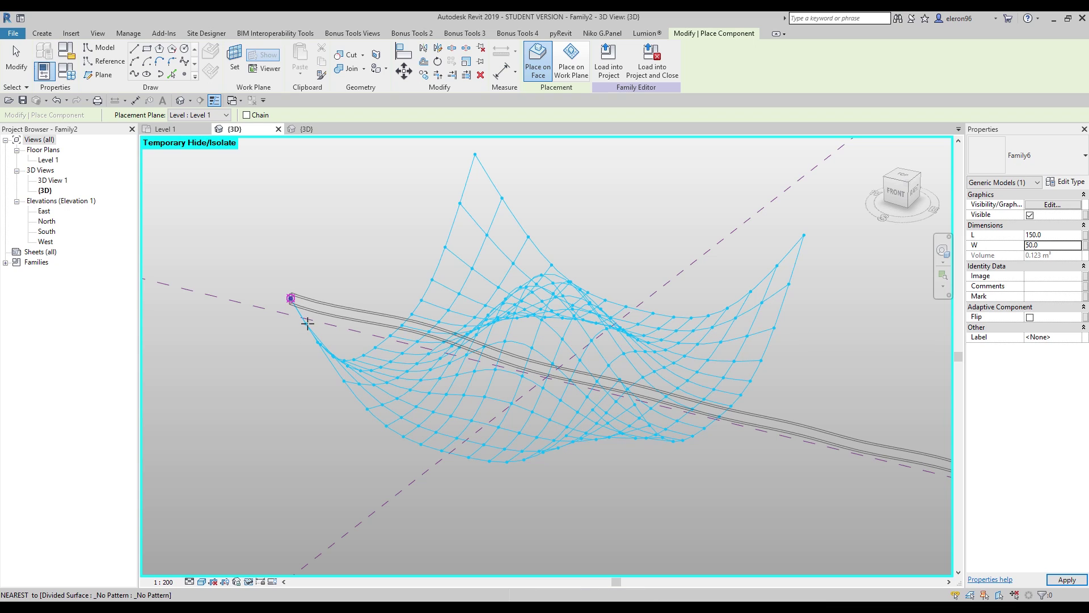
pyautogui.keyDown('shift'); pyautogui.moveTo(301, 373); pyautogui.dragTo(308, 395, button='middle'); pyautogui.keyUp('shift')
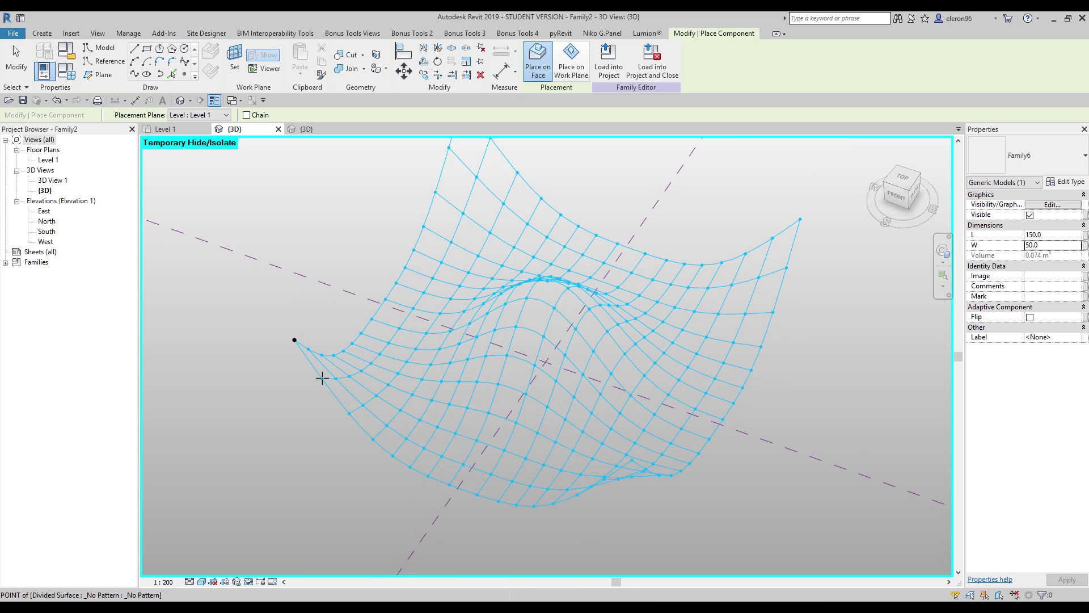
pyautogui.click(322, 378)
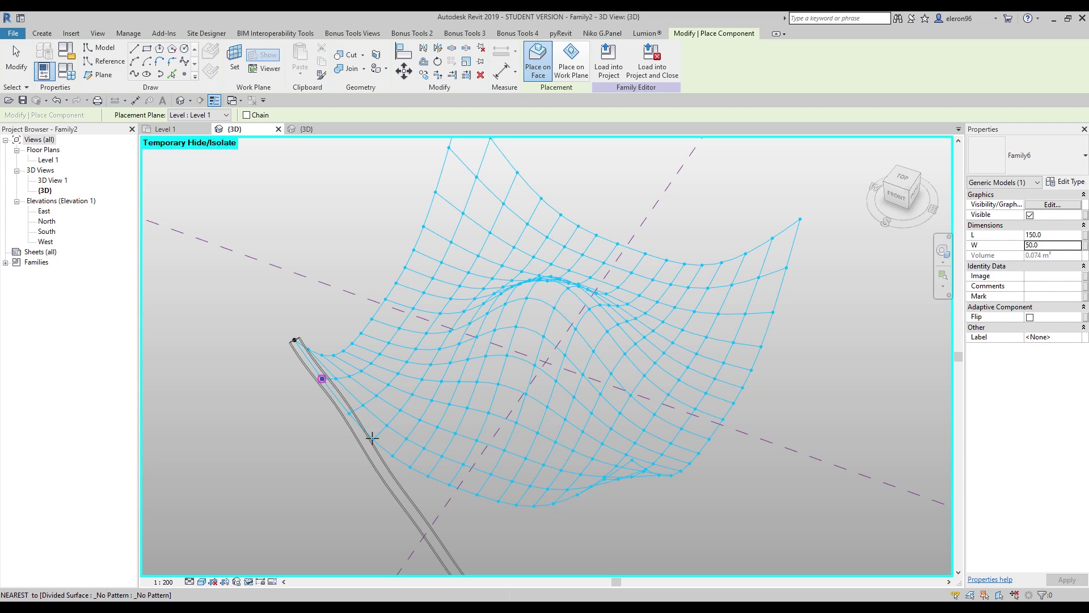
pyautogui.click(392, 456)
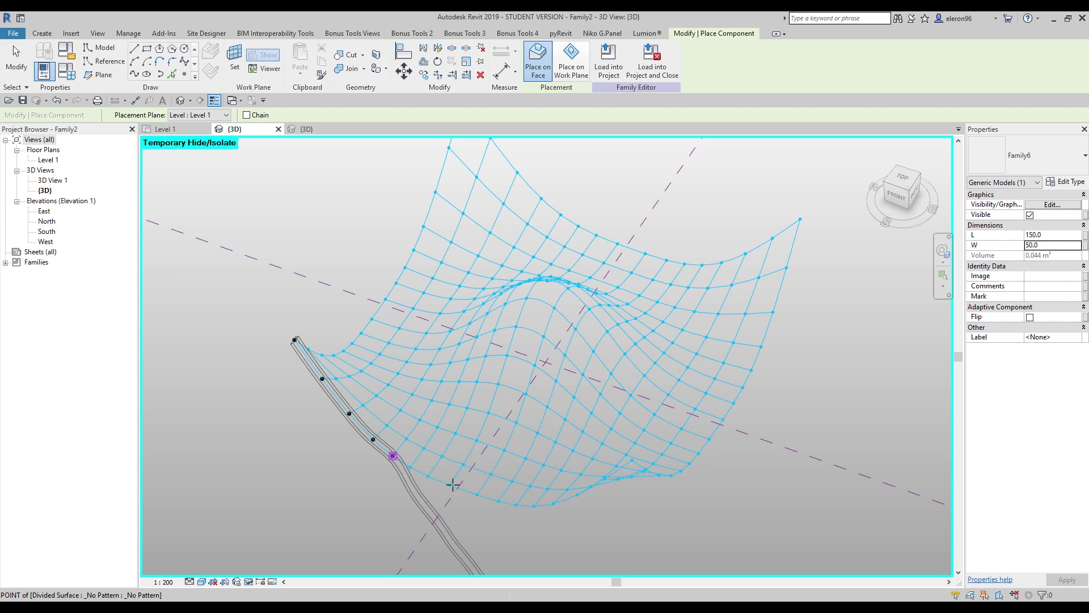
pyautogui.click(517, 505)
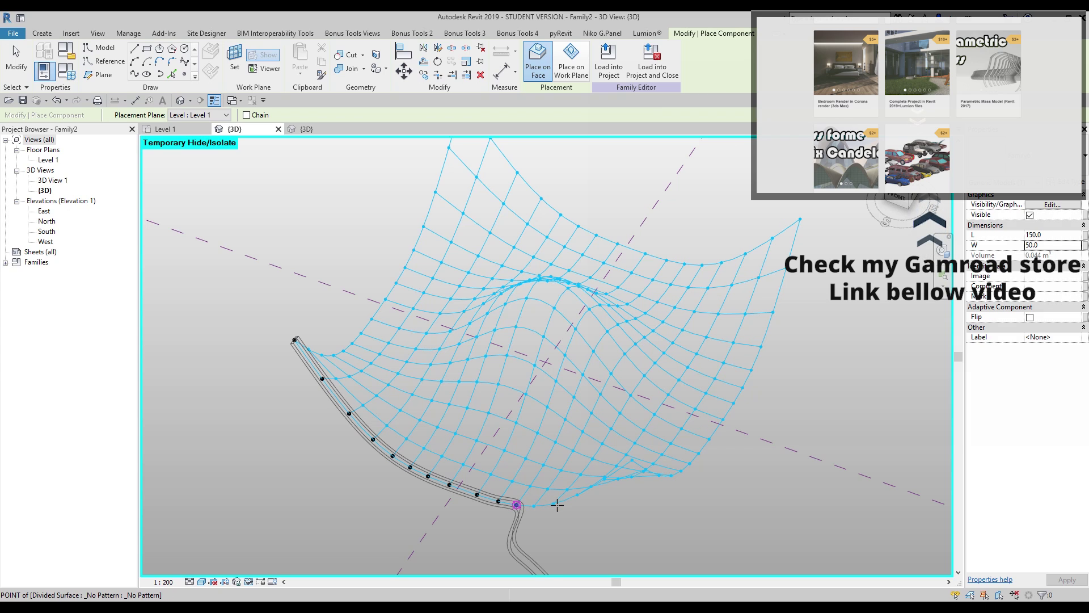
pyautogui.click(554, 503)
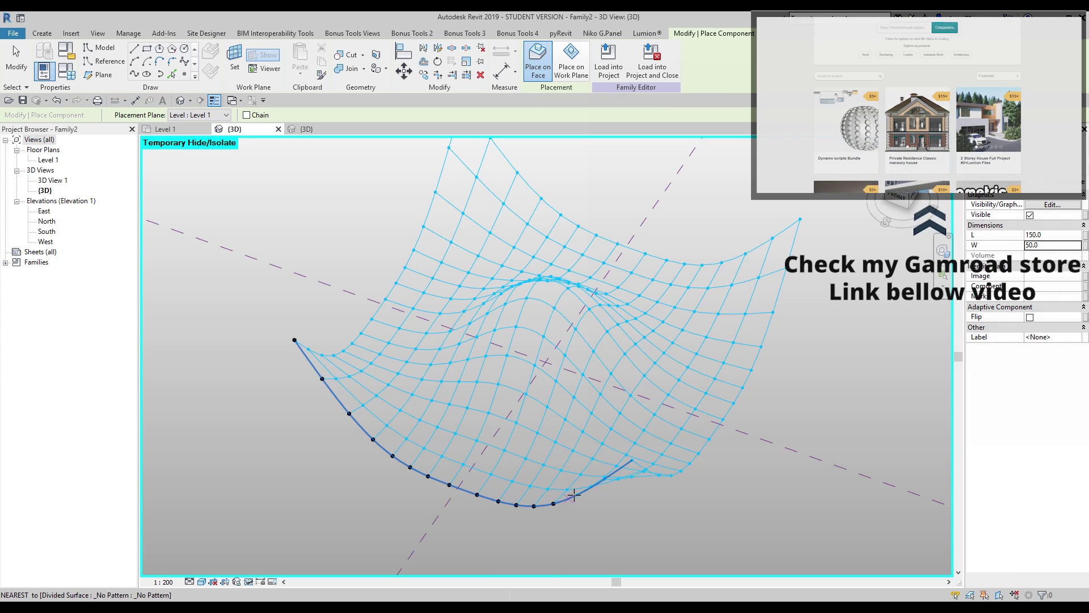
pyautogui.click(577, 494)
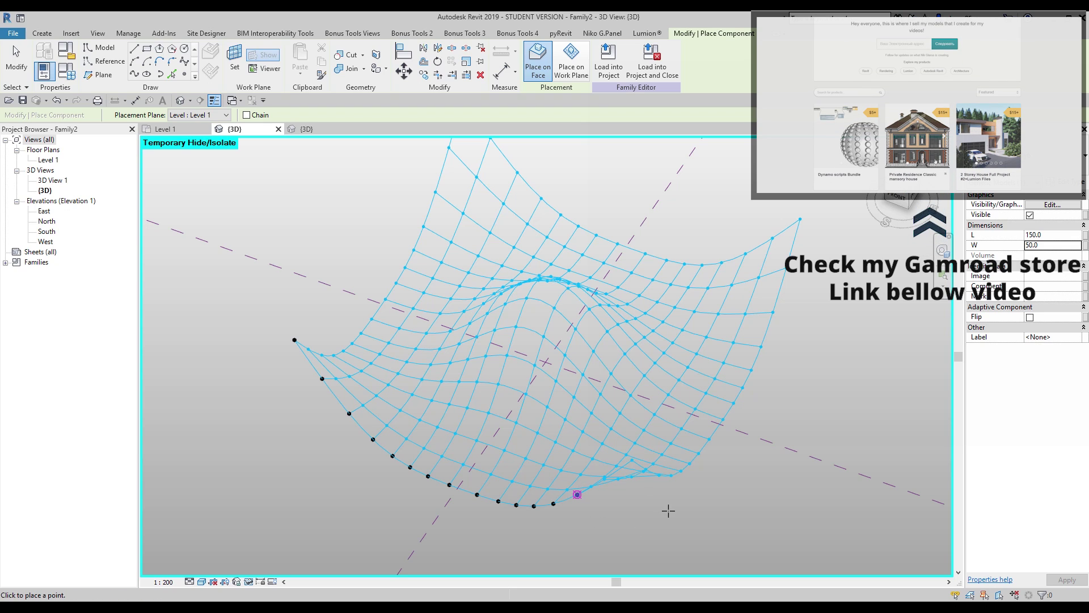
pyautogui.keyDown('shift'); pyautogui.moveTo(647, 499); pyautogui.dragTo(749, 499, button='middle'); pyautogui.keyUp('shift')
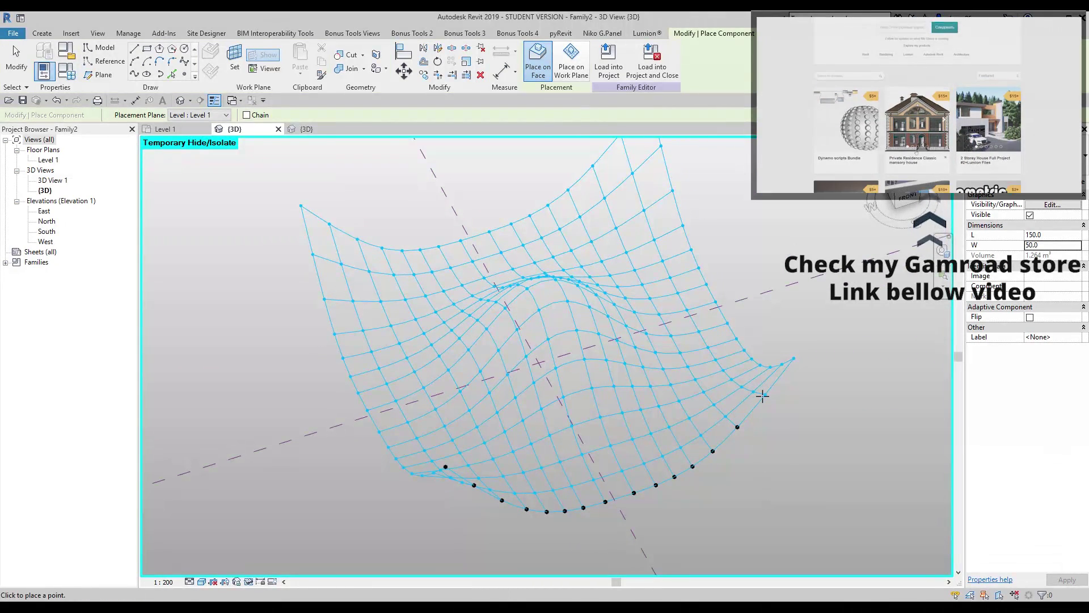
pyautogui.click(794, 358)
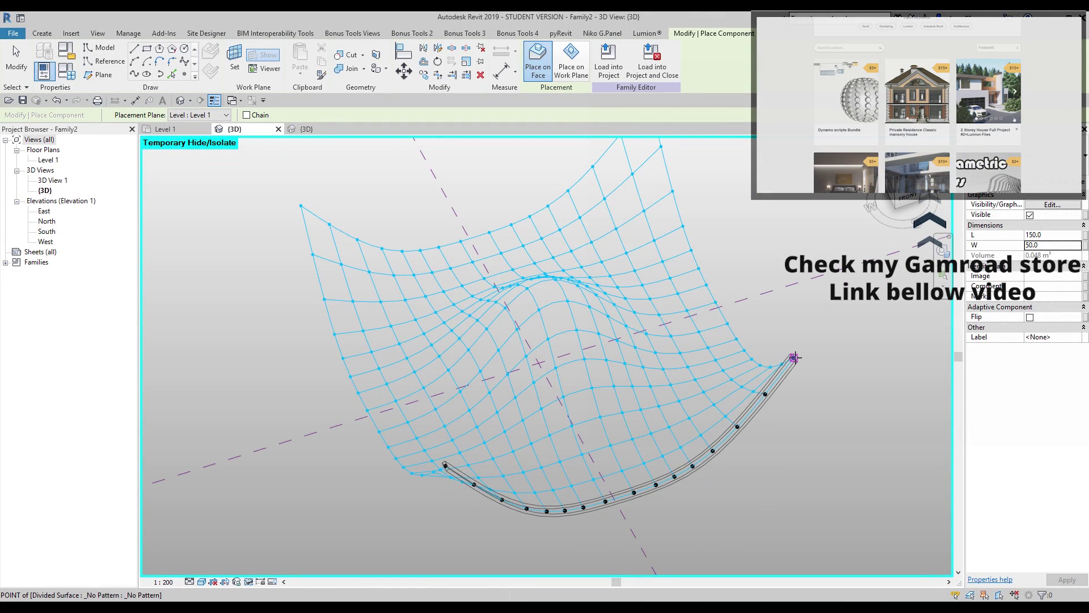
pyautogui.press('Escape')
pyautogui.press('Escape')
# Step: Swap the placed edge beam's section dimensions, setting W to 150 and L to 50
pyautogui.keyDown('shift'); pyautogui.moveTo(716, 466); pyautogui.dragTo(368, 429, button='middle'); pyautogui.keyUp('shift')
pyautogui.click(384, 417)
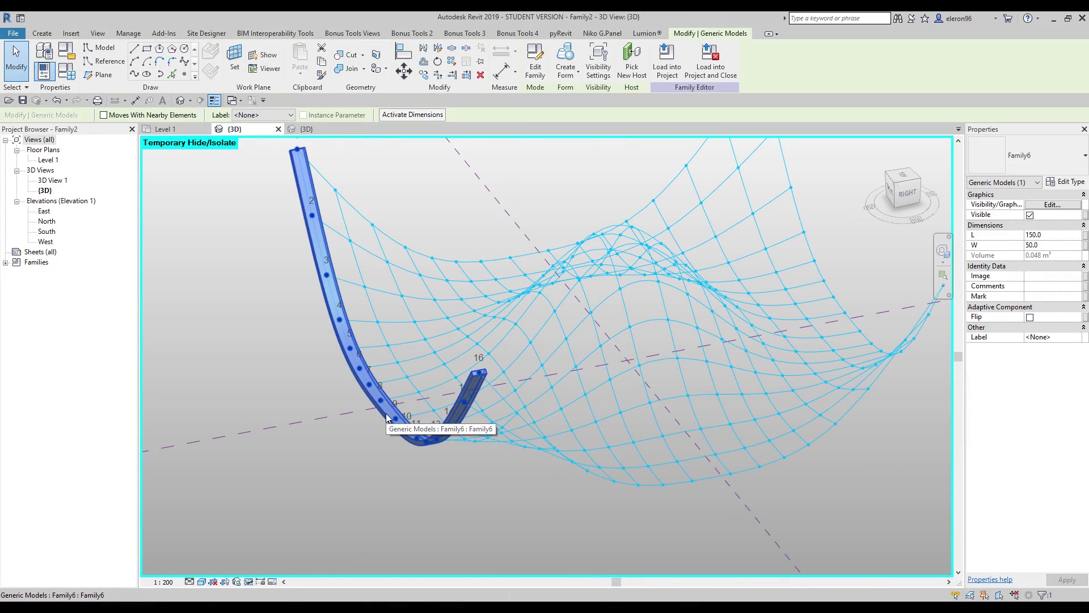
pyautogui.click(1048, 246)
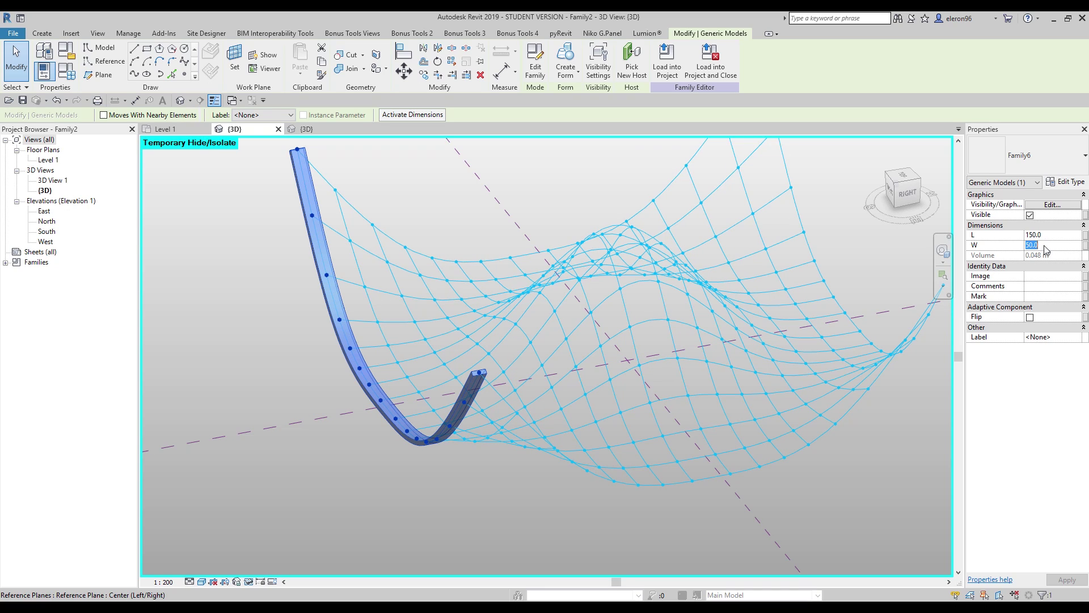
pyautogui.write('150')
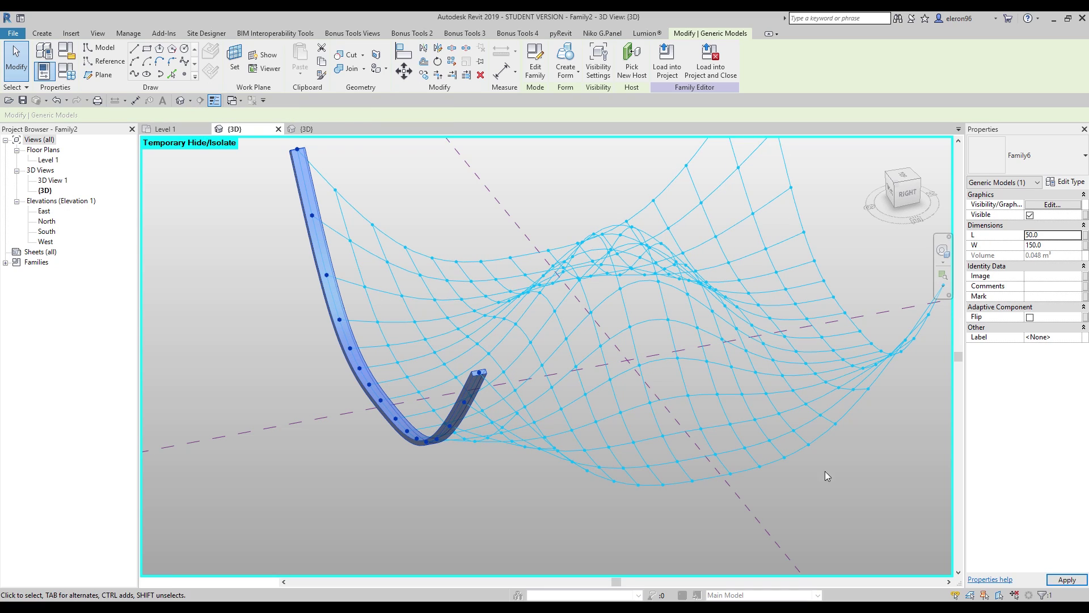
pyautogui.click(522, 530)
# Step: Repeat the edge beam across the whole divided surface
pyautogui.click(438, 451)
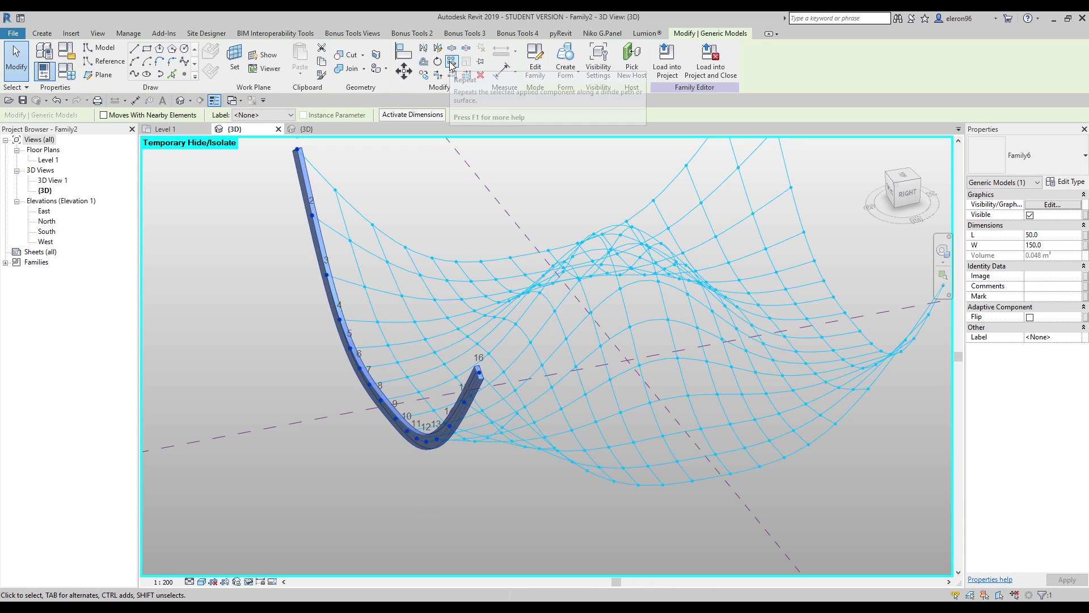
pyautogui.click(451, 63)
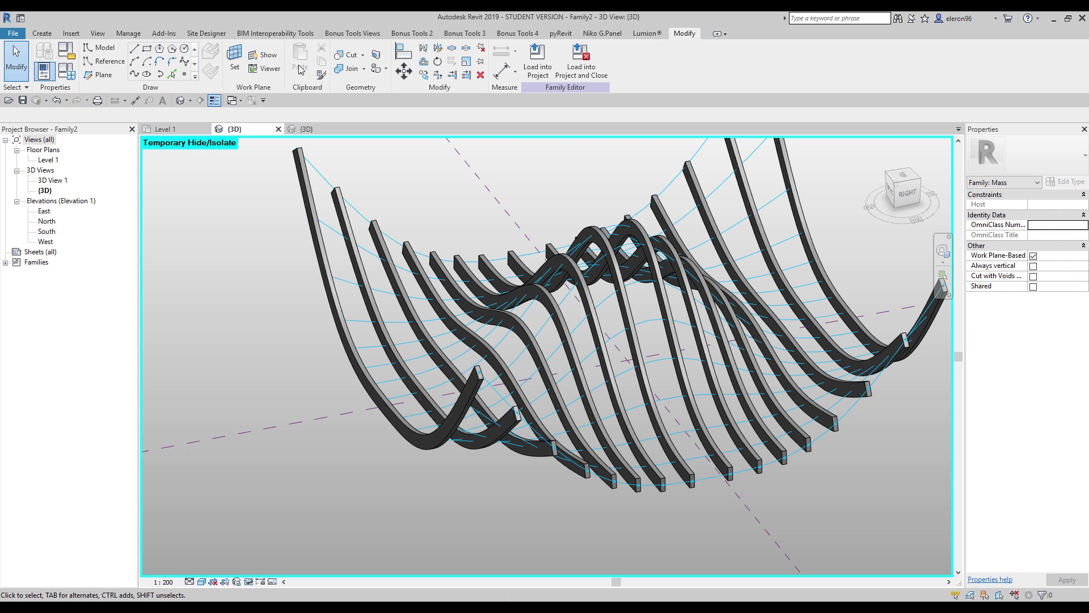
pyautogui.scroll(-3, 557, 364)
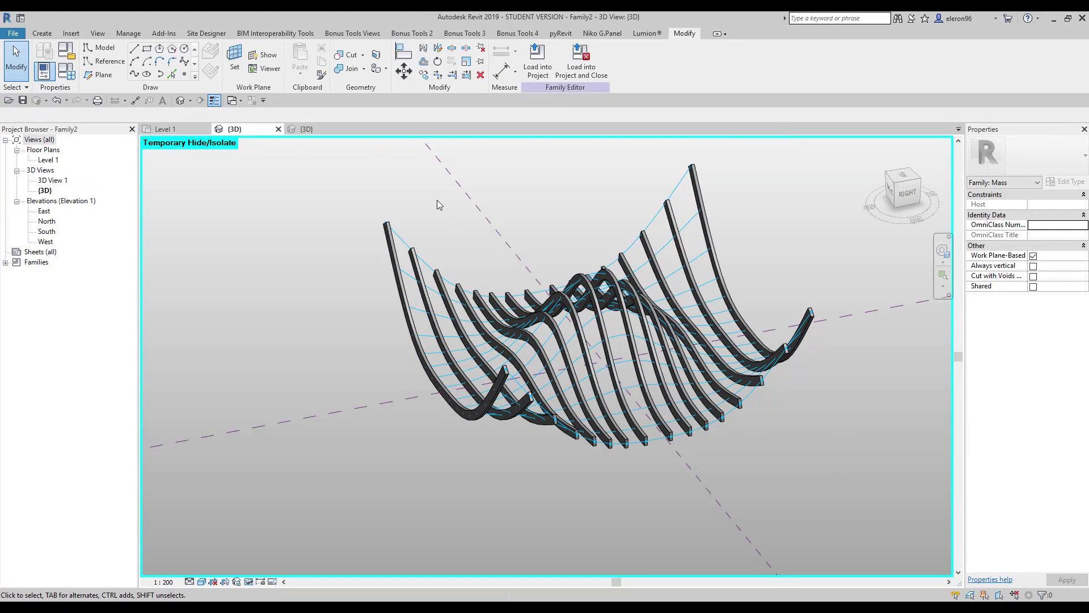
# Step: Place another Family6 beam through the 16 edge nodes at the ends of the repeated beams, perpendicular to them
pyautogui.click(42, 33)
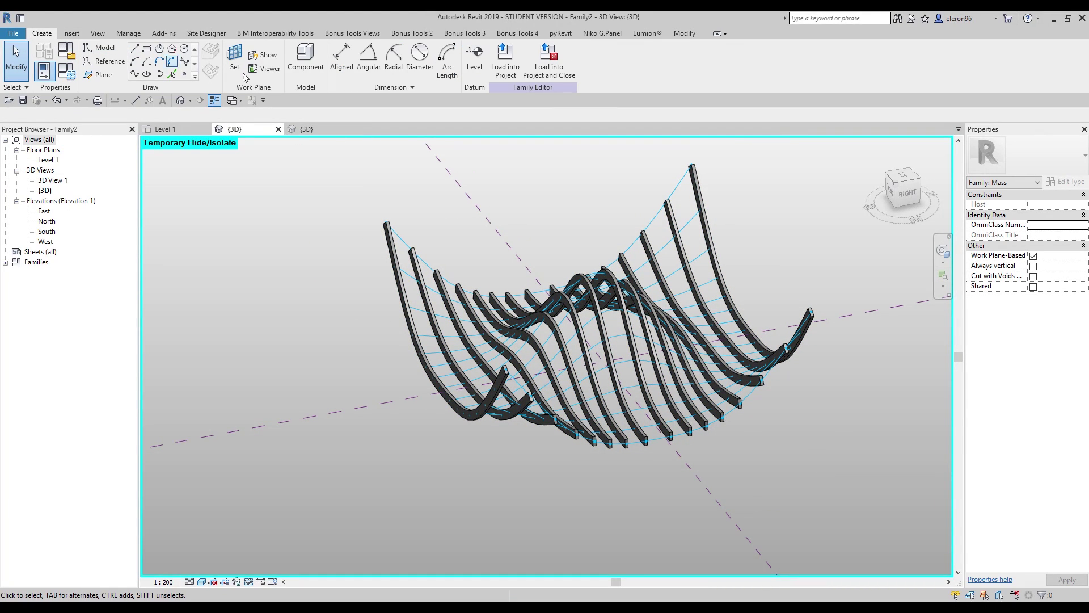
pyautogui.click(275, 32)
pyautogui.click(42, 33)
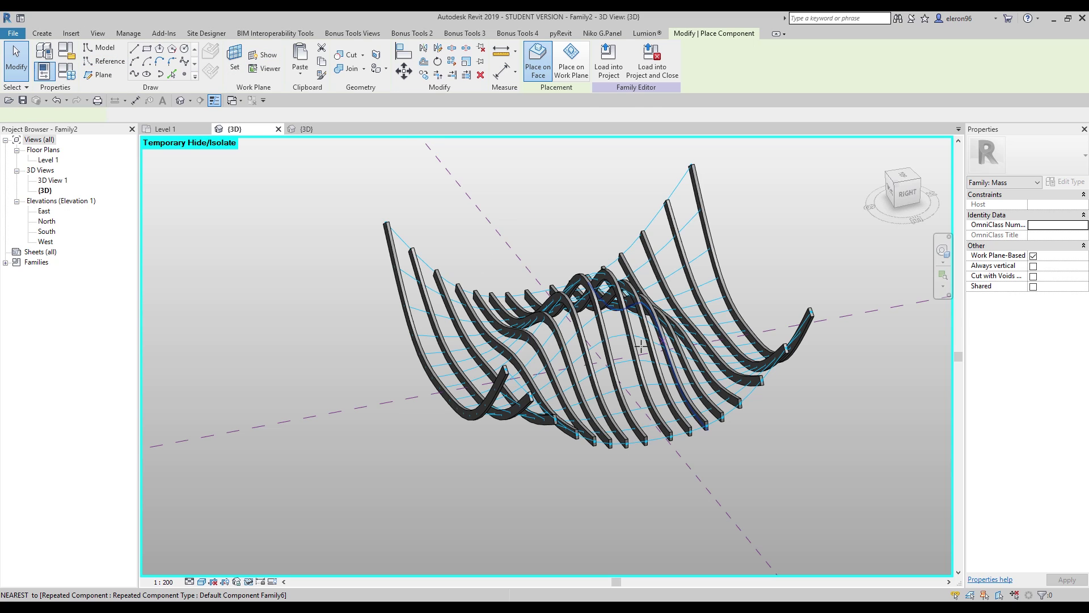
pyautogui.keyDown('shift'); pyautogui.moveTo(549, 374); pyautogui.dragTo(540, 360, button='middle'); pyautogui.keyUp('shift')
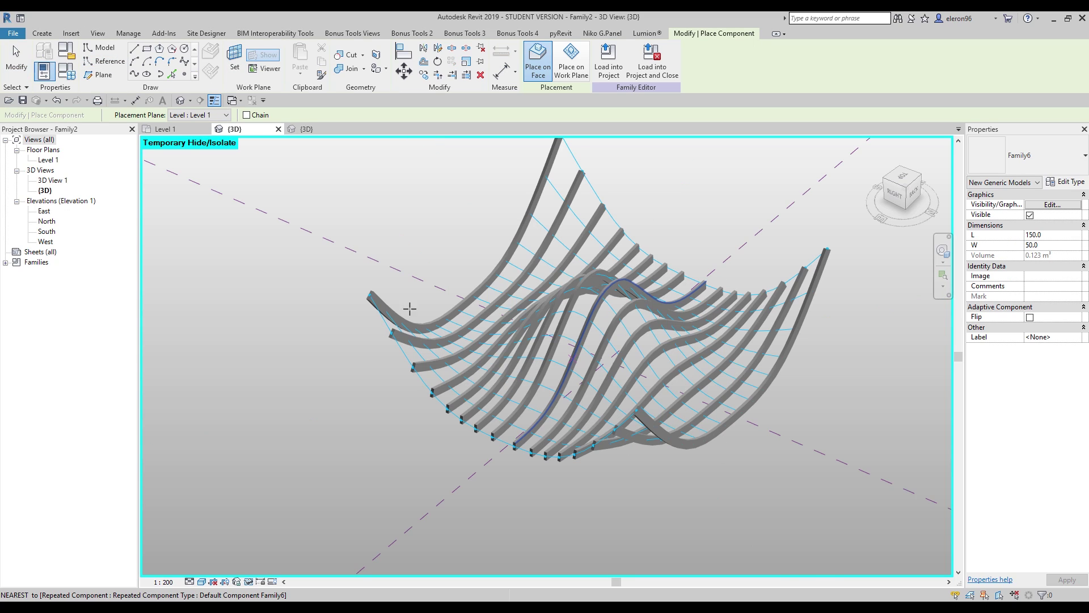
pyautogui.keyDown('shift'); pyautogui.moveTo(410, 309); pyautogui.dragTo(437, 272, button='middle'); pyautogui.keyUp('shift')
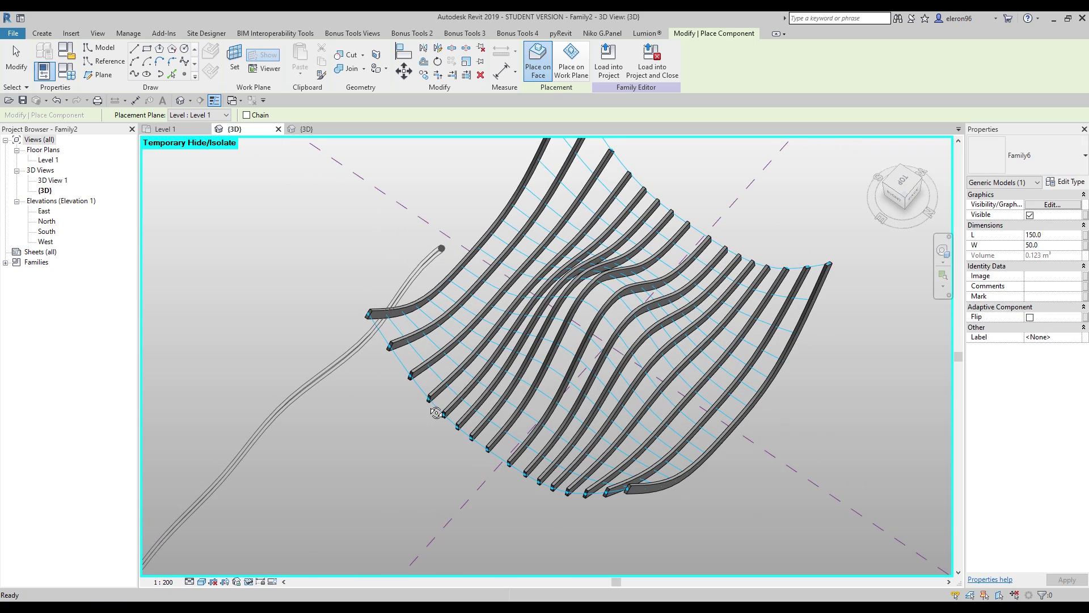
pyautogui.click(368, 315)
pyautogui.click(390, 345)
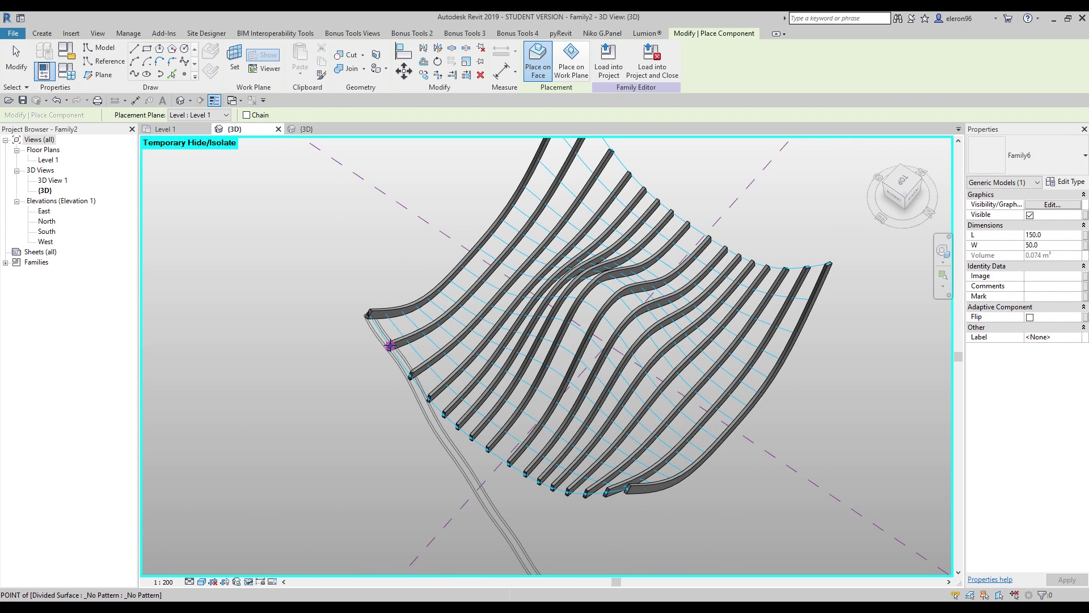
pyautogui.click(410, 376)
pyautogui.click(430, 398)
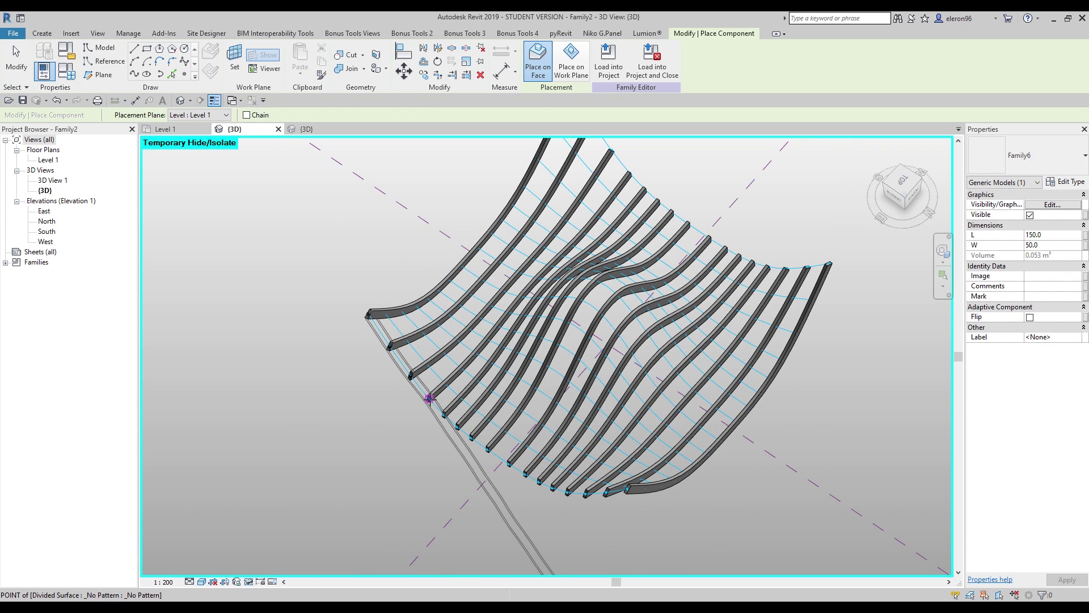
pyautogui.click(444, 414)
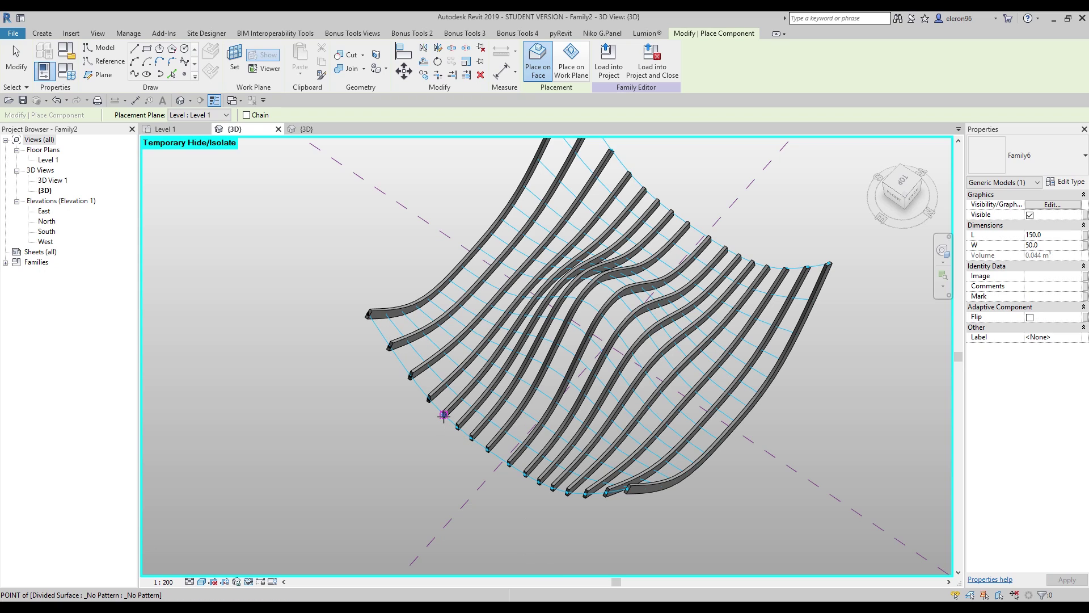
pyautogui.click(472, 438)
pyautogui.click(488, 449)
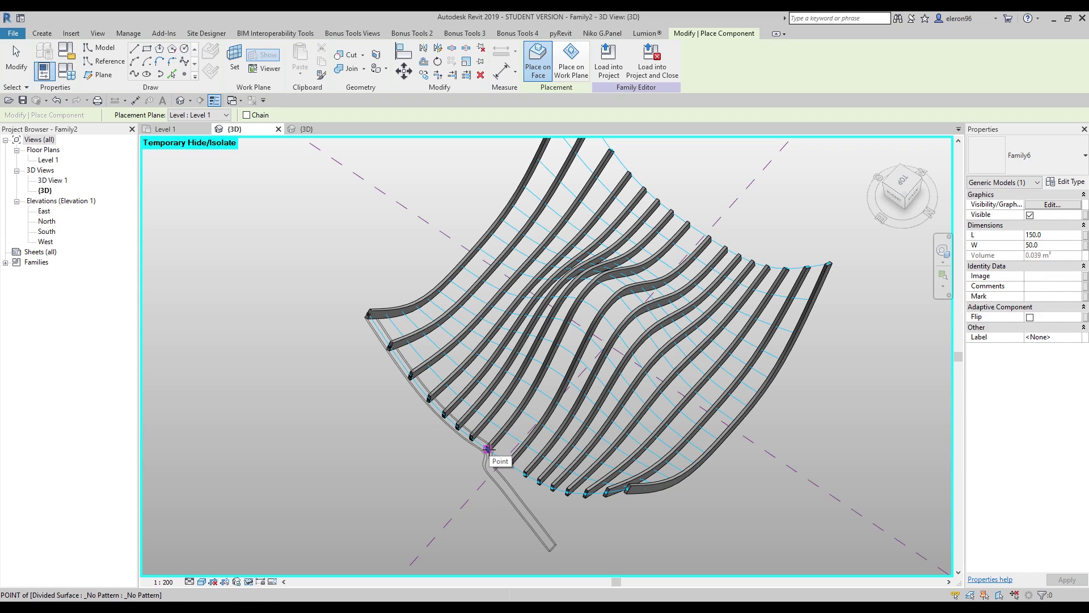
pyautogui.click(522, 470)
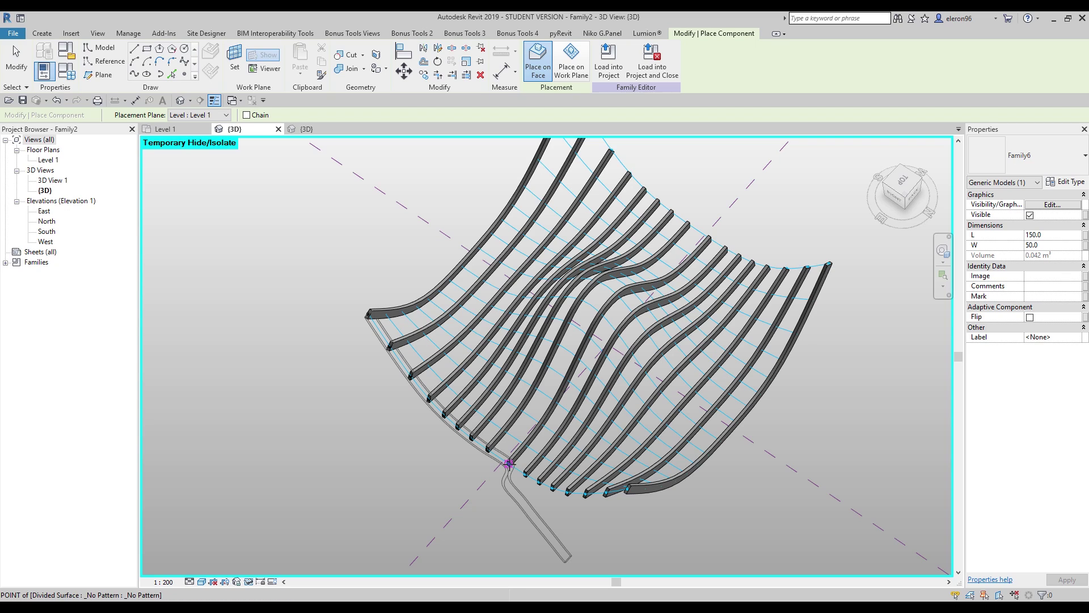
pyautogui.click(522, 471)
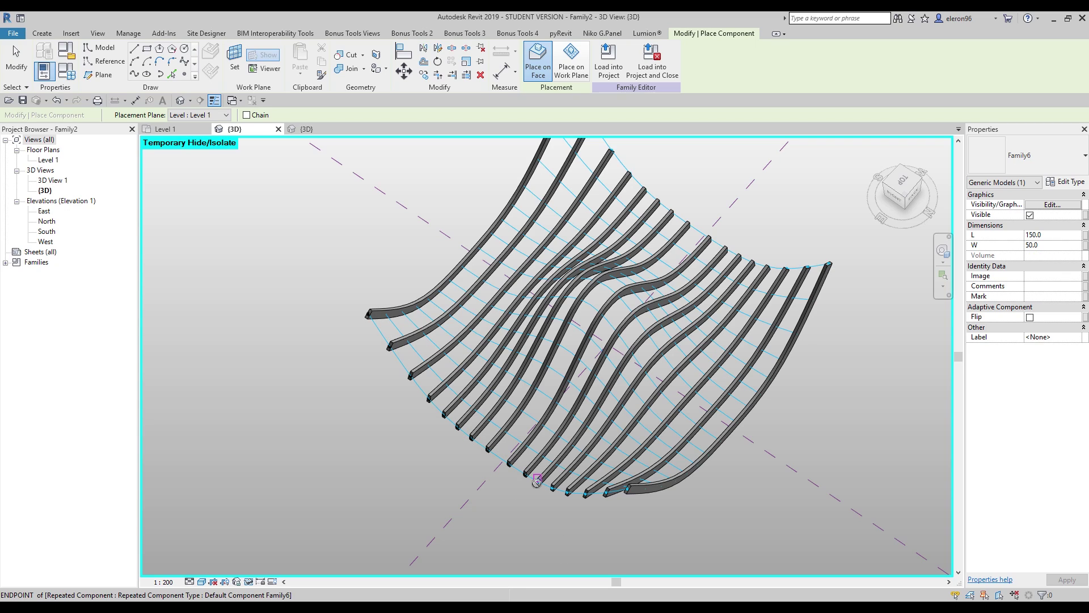
pyautogui.click(568, 492)
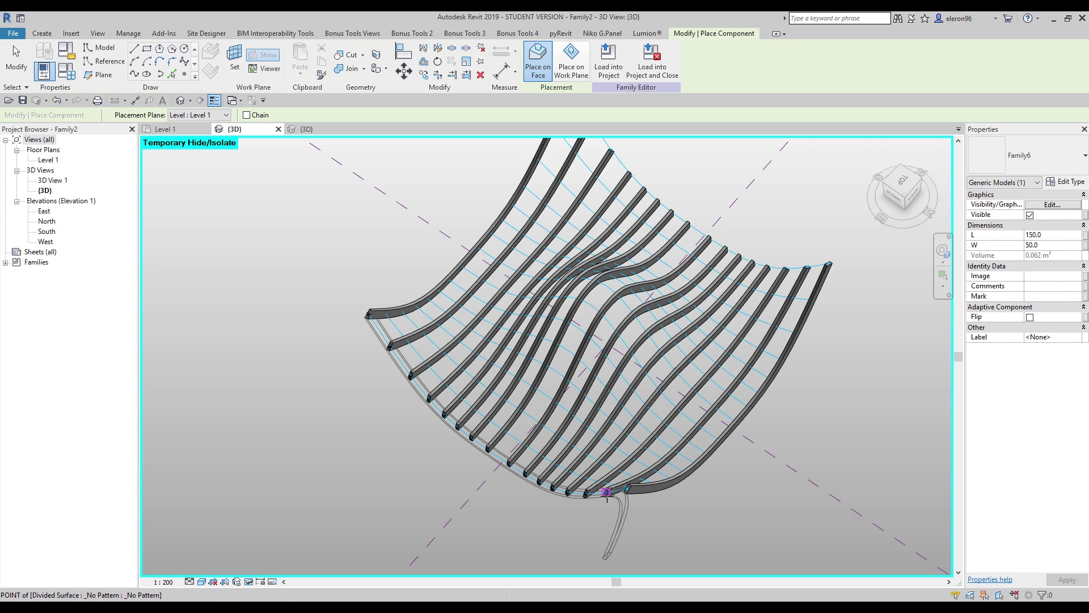
pyautogui.click(606, 491)
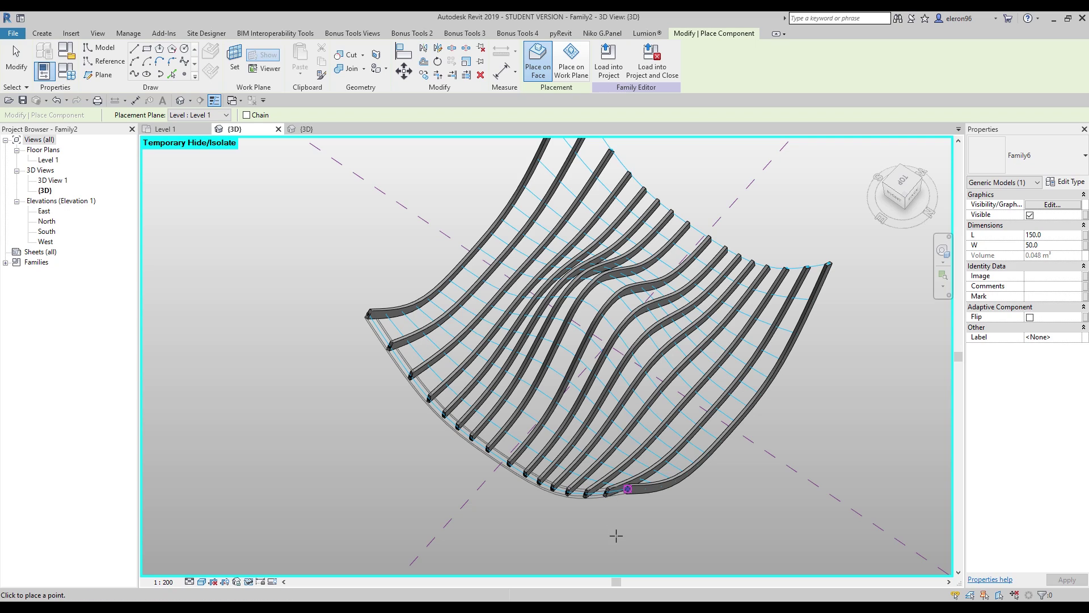
pyautogui.press('Escape')
pyautogui.press('Escape')
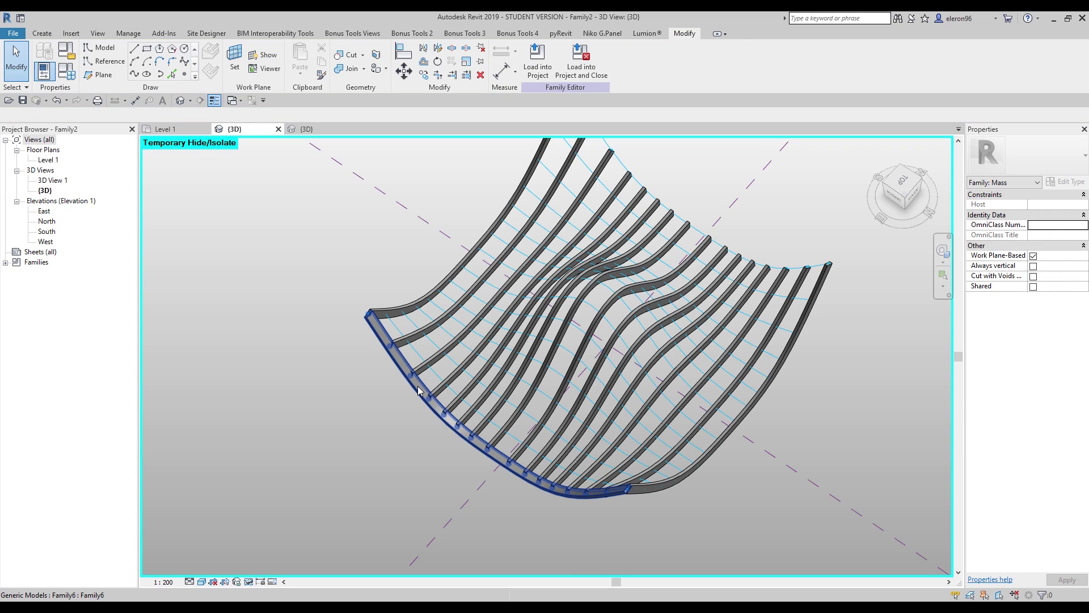
# Step: Swap the perpendicular edge beam's section dimensions, setting L to 50 and W to 150
pyautogui.click(418, 390)
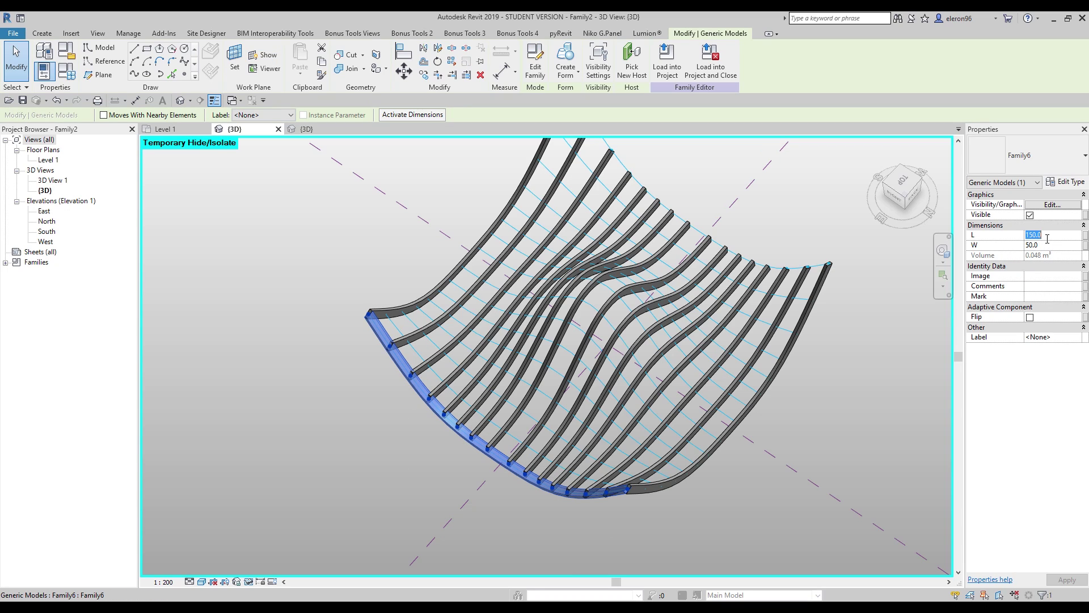
pyautogui.write('50')
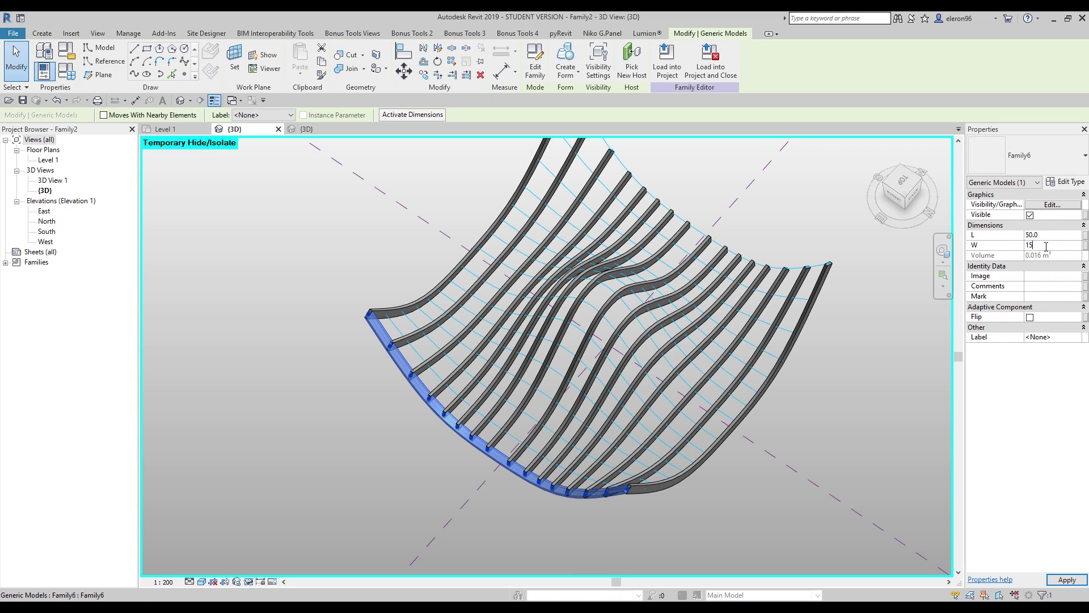
pyautogui.click(1046, 246)
pyautogui.write('150')
pyautogui.click(689, 543)
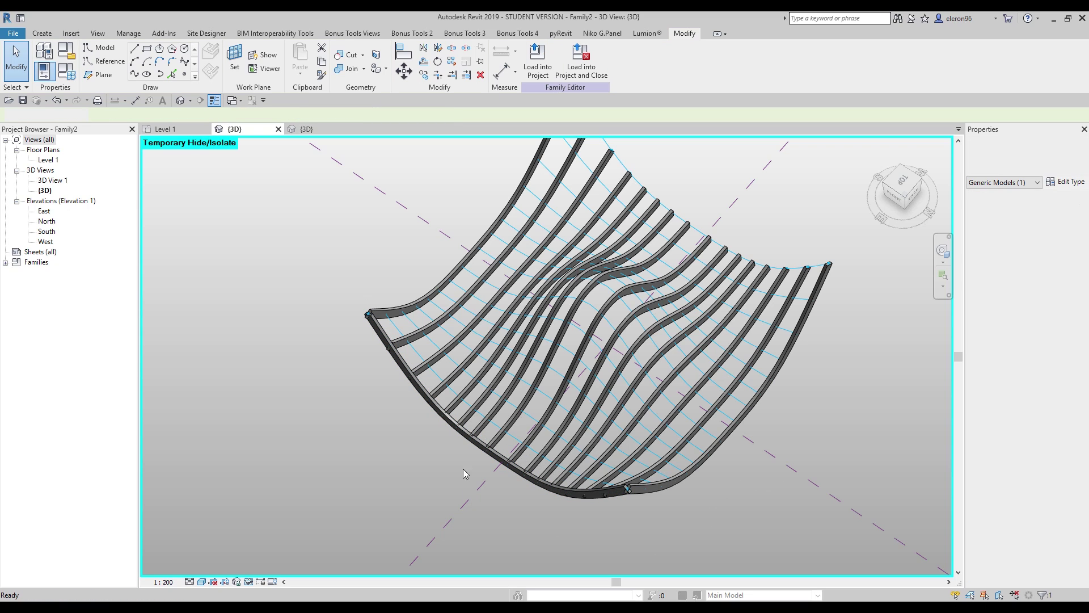
# Step: Repeat the perpendicular edge beam across the whole divided surface to complete the beam grid
pyautogui.click(478, 443)
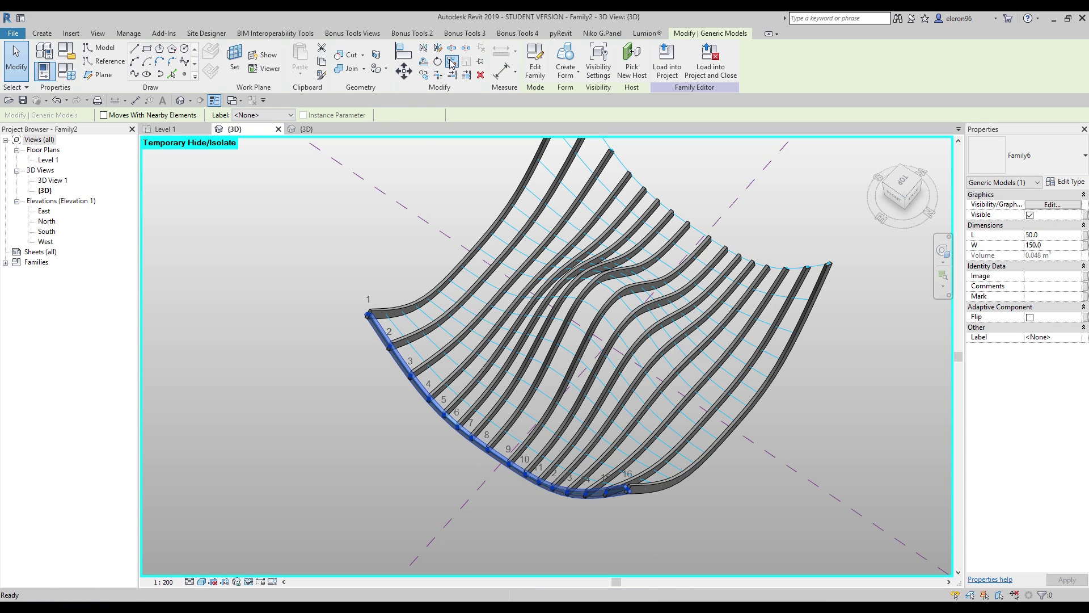
pyautogui.click(400, 259)
pyautogui.keyDown('shift'); pyautogui.moveTo(344, 264); pyautogui.dragTo(517, 139, button='middle'); pyautogui.keyUp('shift')
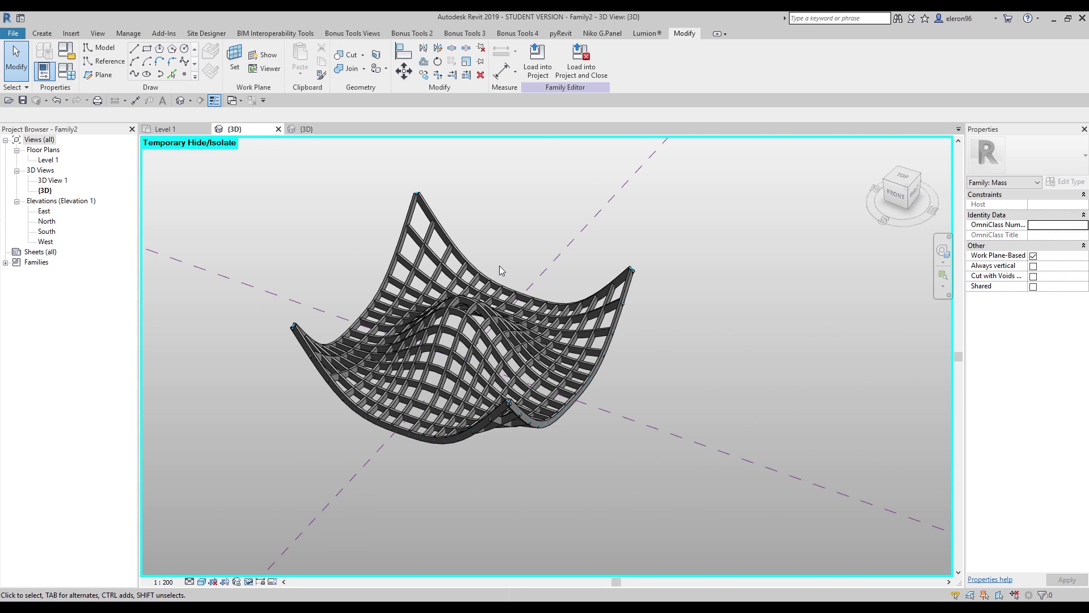
# Step: Load the mass family into Project1 and place one instance midway between the elevation markers on the Level 1 plan
pyautogui.click(537, 63)
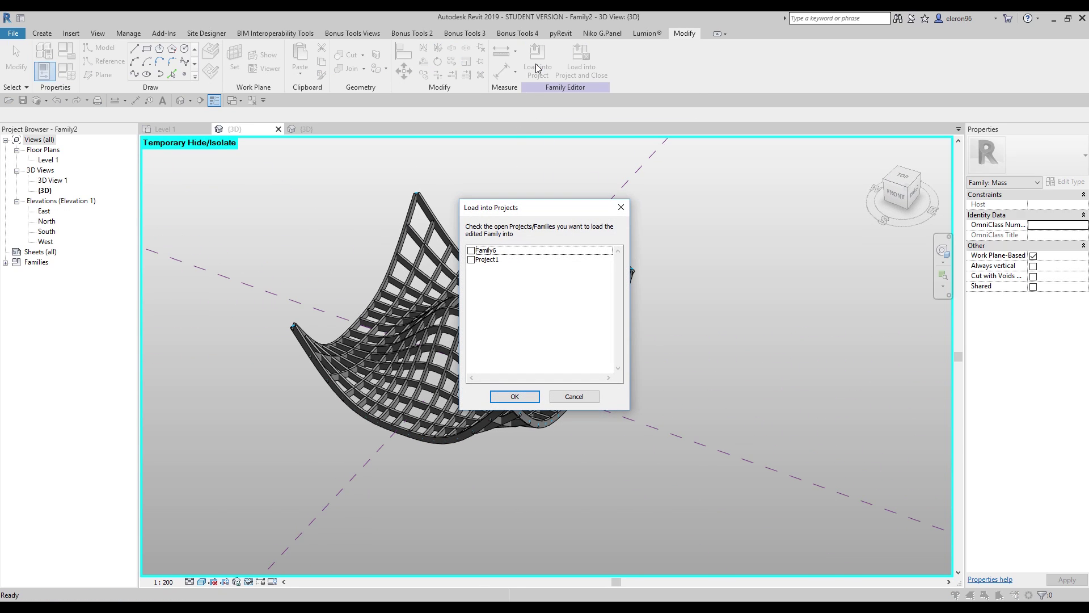
pyautogui.click(472, 260)
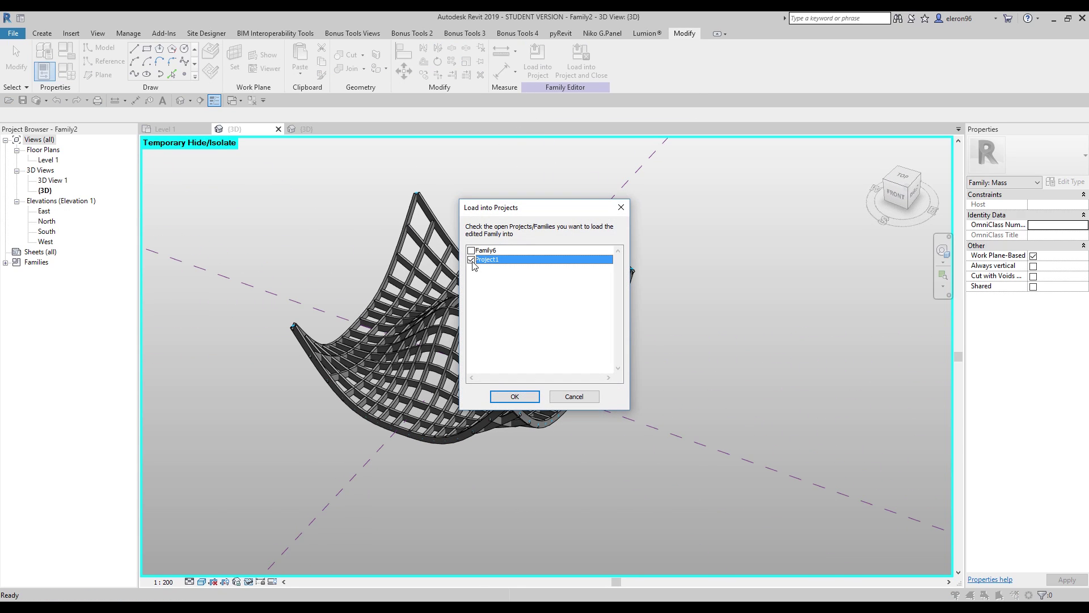
pyautogui.click(514, 397)
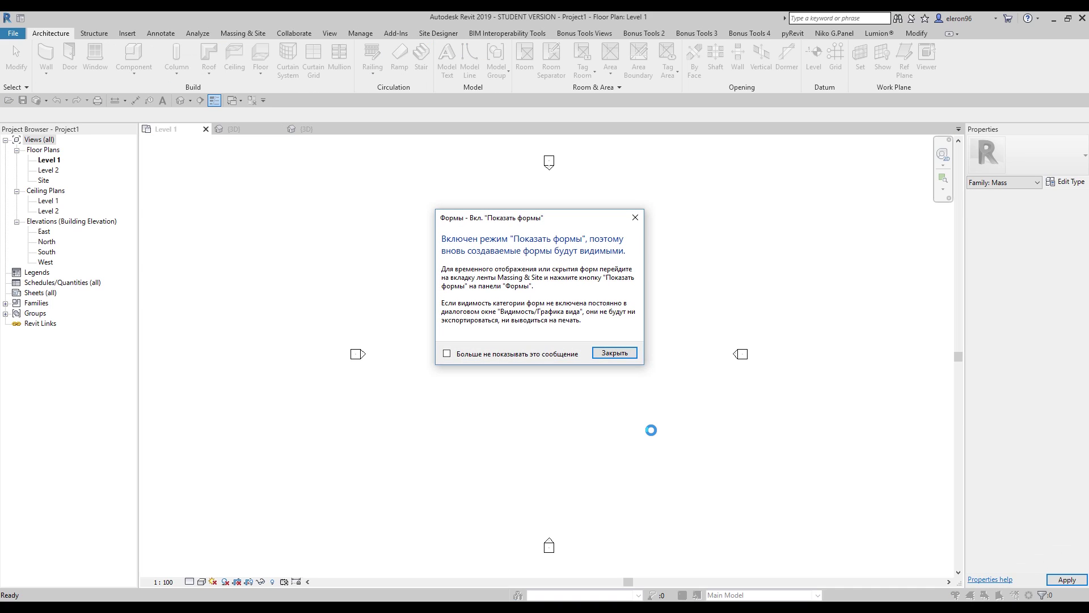
pyautogui.click(615, 353)
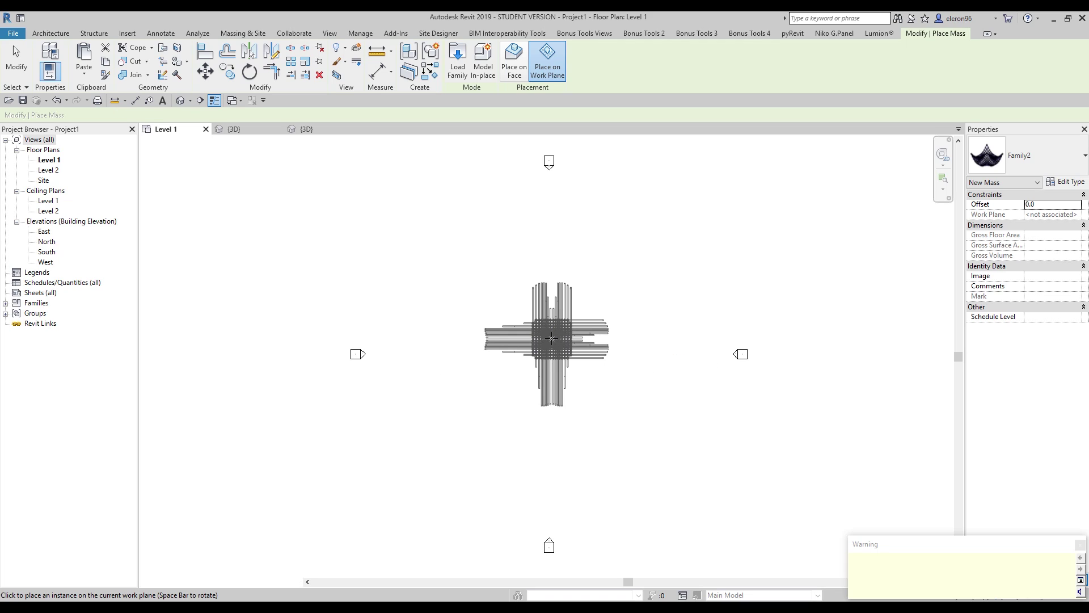
pyautogui.click(551, 339)
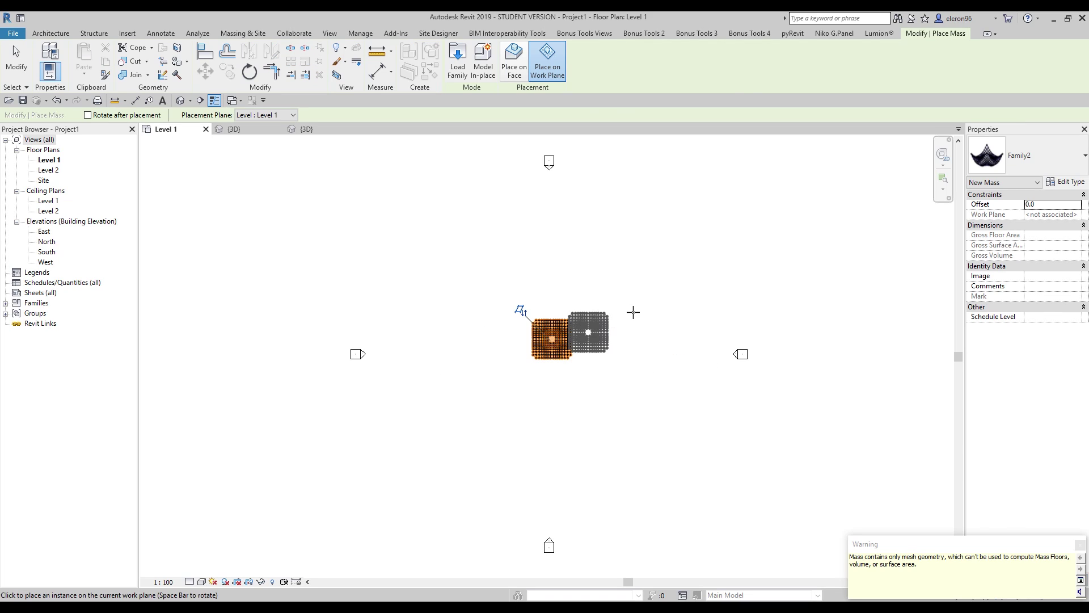
pyautogui.press('Escape')
# Step: Open the default 3D view of the project, fit the mass in it and set the visual style to Shaded
pyautogui.click(180, 100)
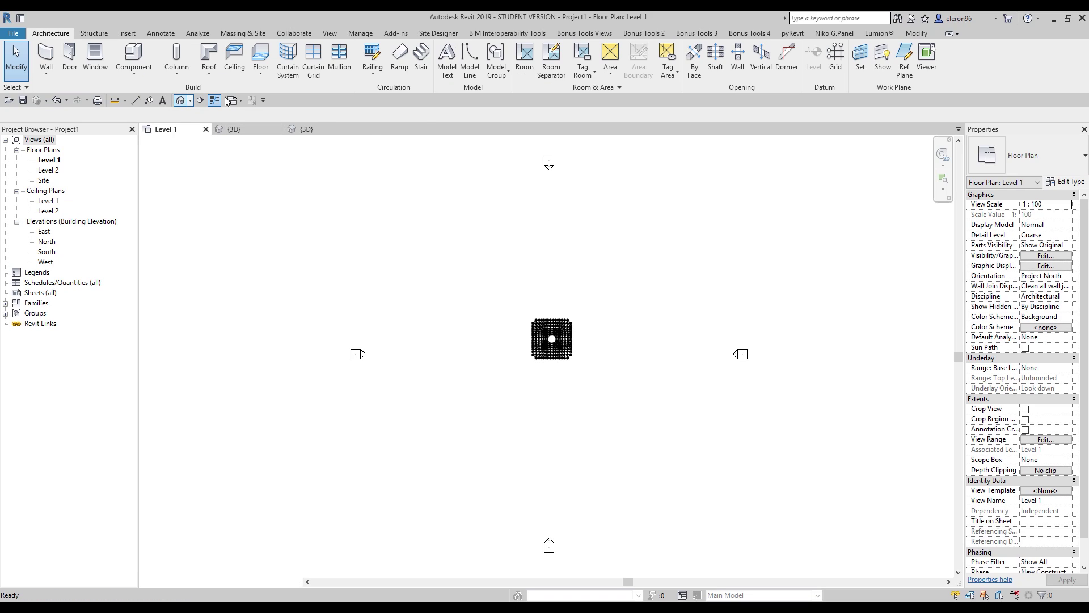
pyautogui.press('z')
pyautogui.press('f')
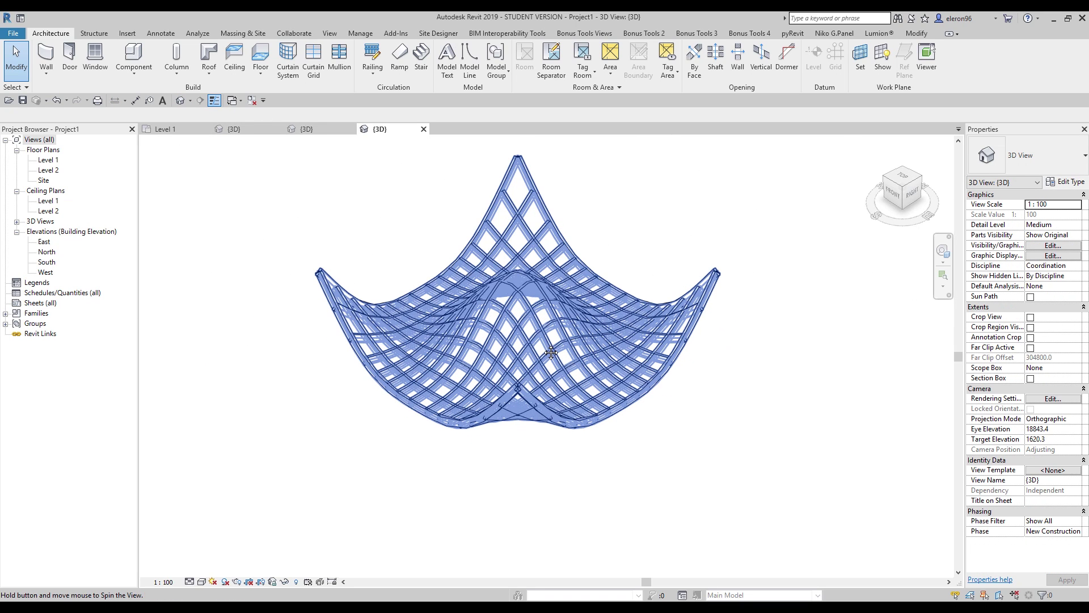
pyautogui.click(201, 582)
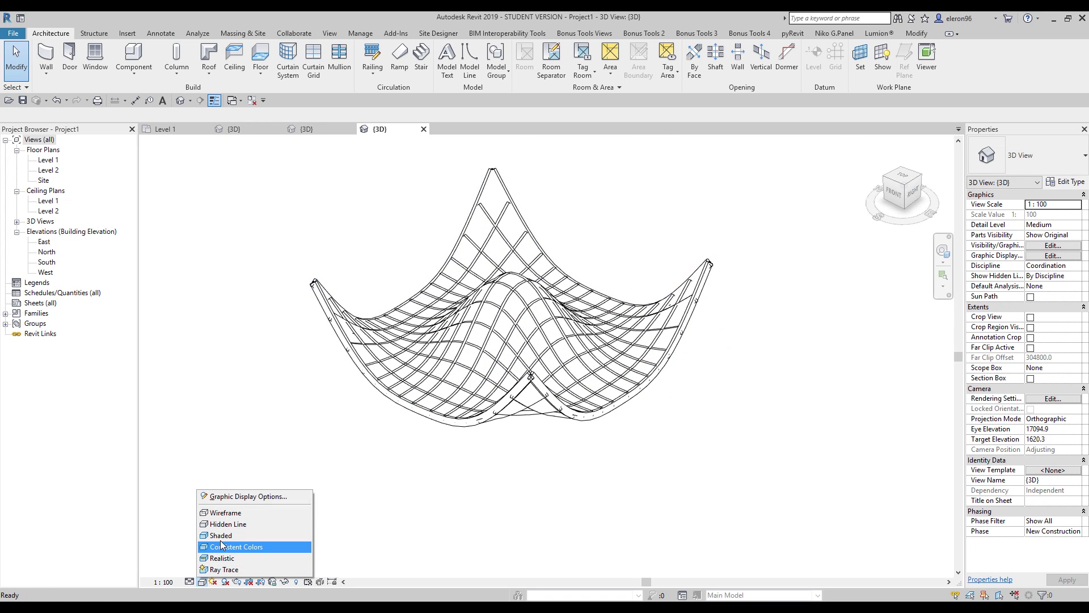
pyautogui.click(239, 535)
pyautogui.scroll(3, 512, 321)
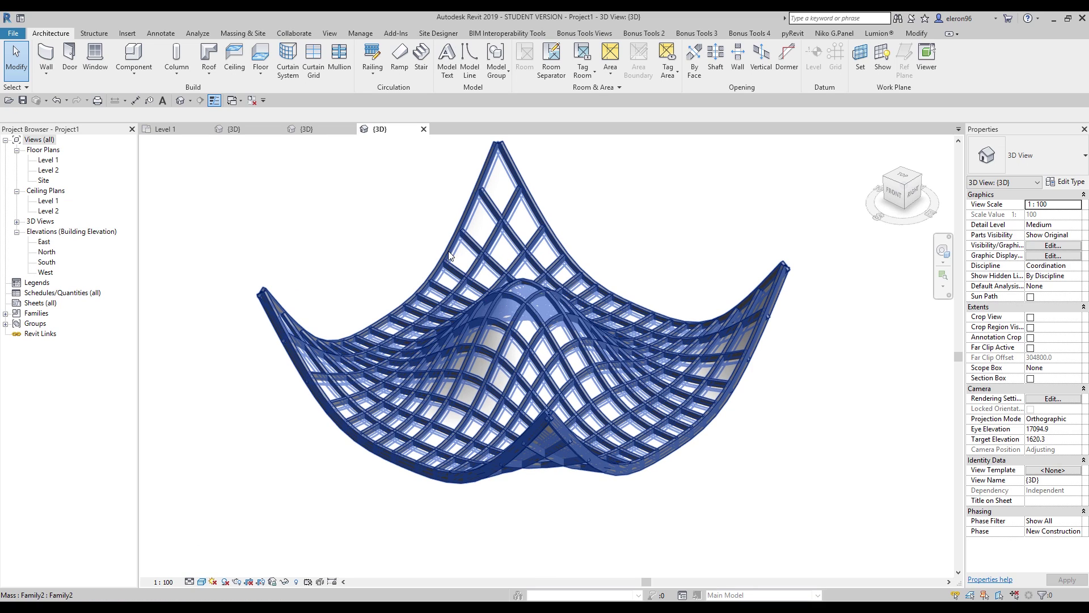
# Step: Create a Generic Roof - 300mm roof by face on the curved surface of the placed mass
pyautogui.click(243, 33)
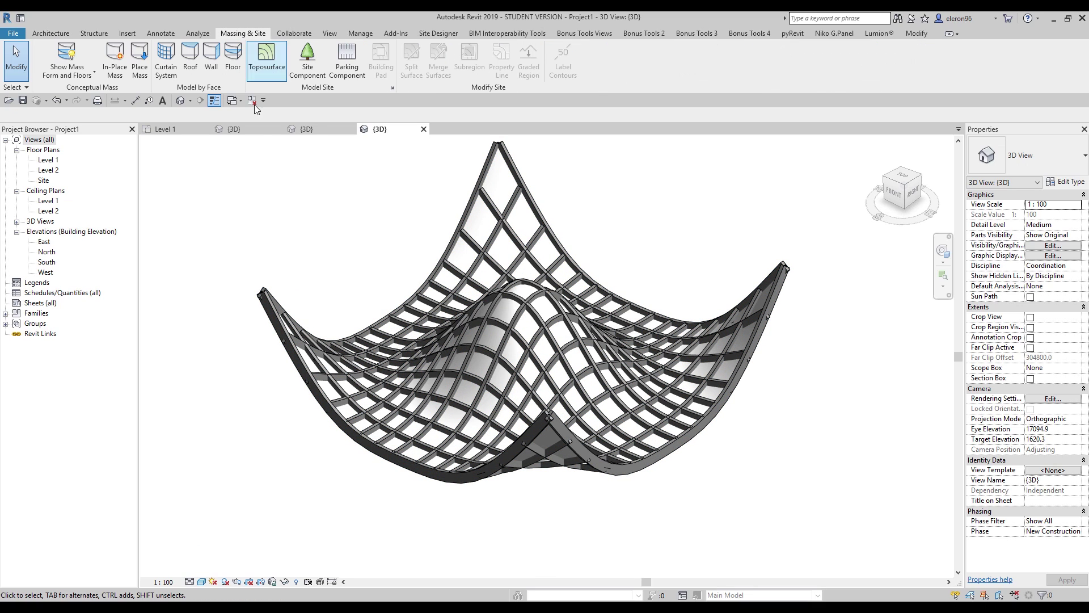
pyautogui.click(191, 57)
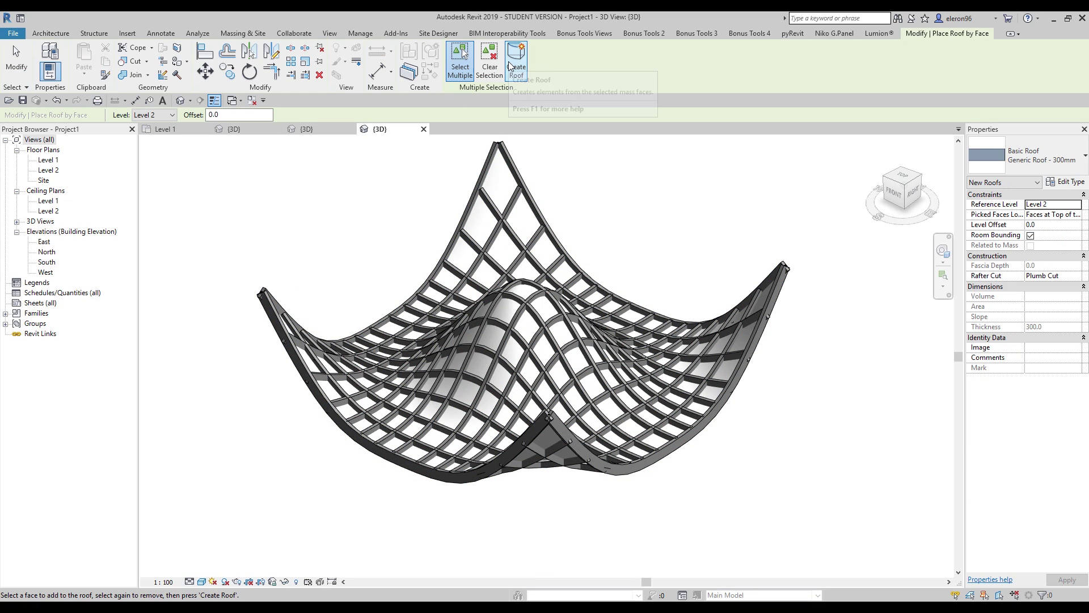
pyautogui.click(1047, 160)
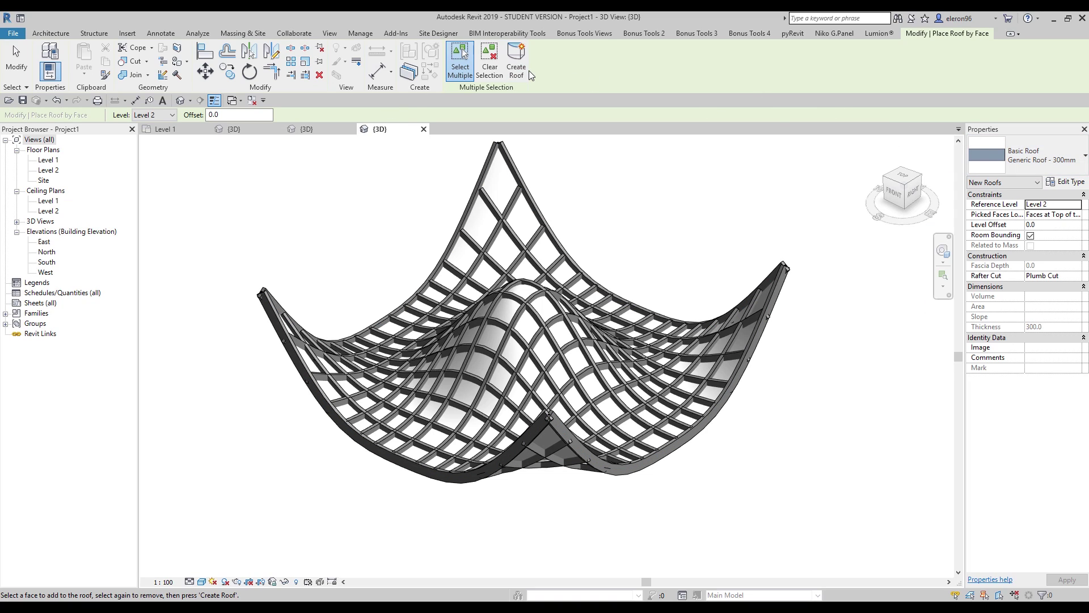
pyautogui.click(492, 336)
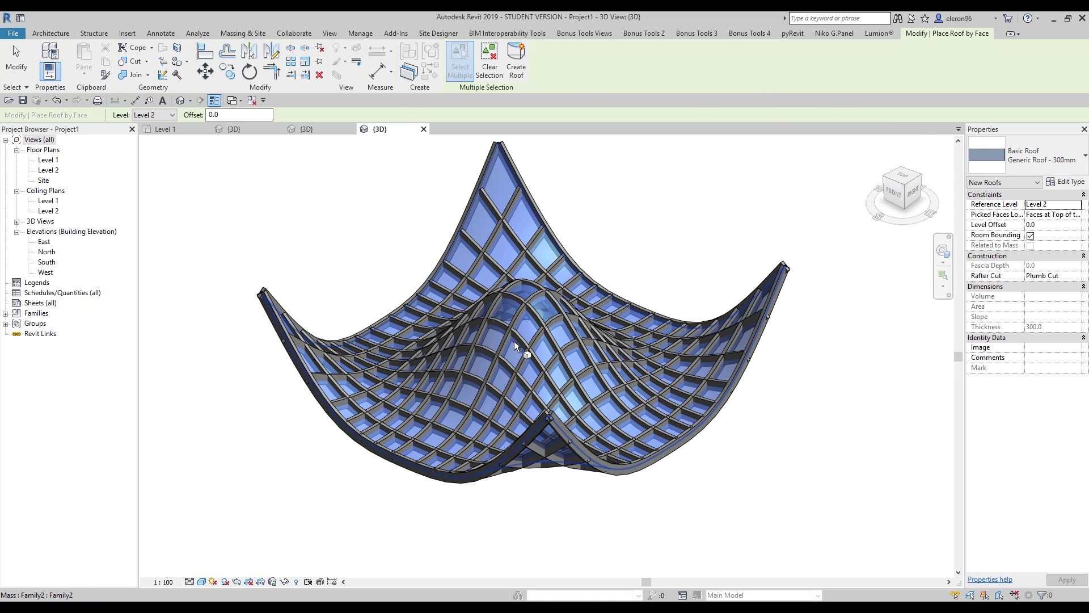
pyautogui.click(519, 76)
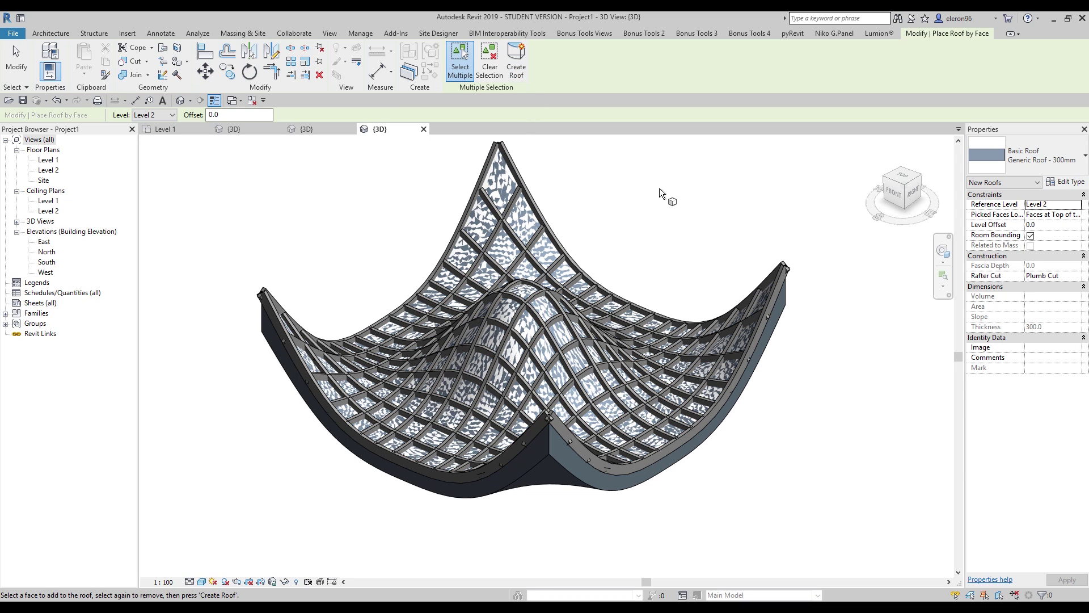
# Step: Duplicate the roof's type as Generic Roof - 150 and set its structure layer thickness to 150
pyautogui.click(540, 463)
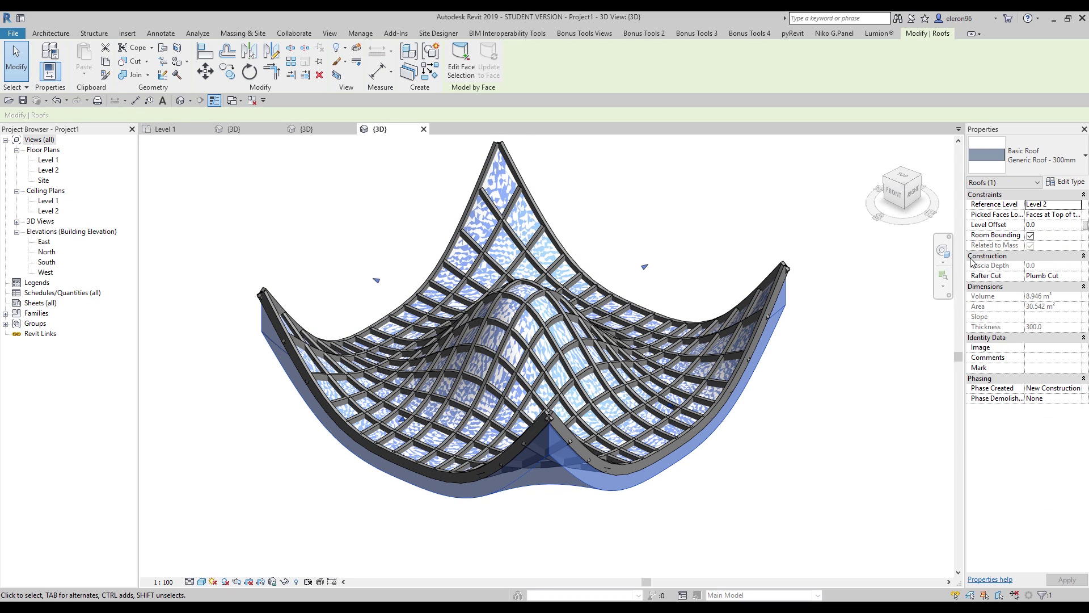
pyautogui.click(1066, 181)
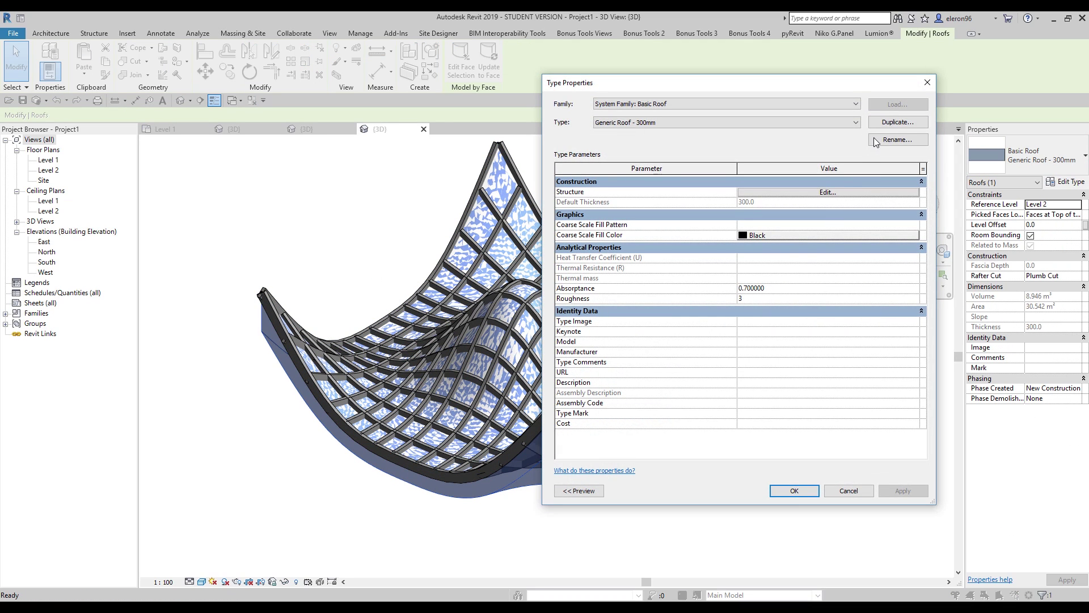
pyautogui.click(888, 124)
pyautogui.click(549, 258)
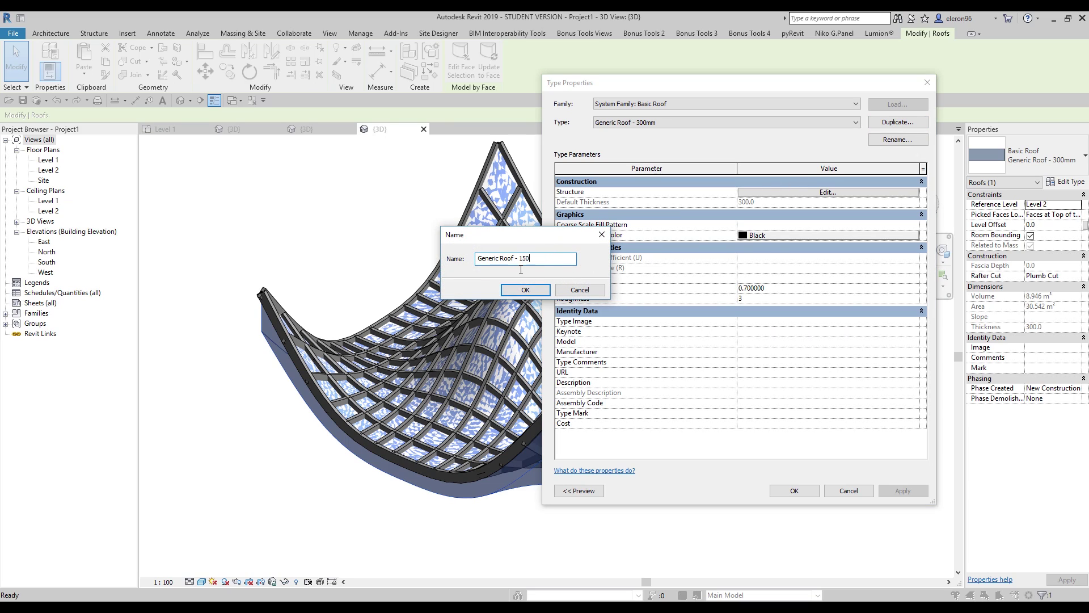
pyautogui.click(526, 291)
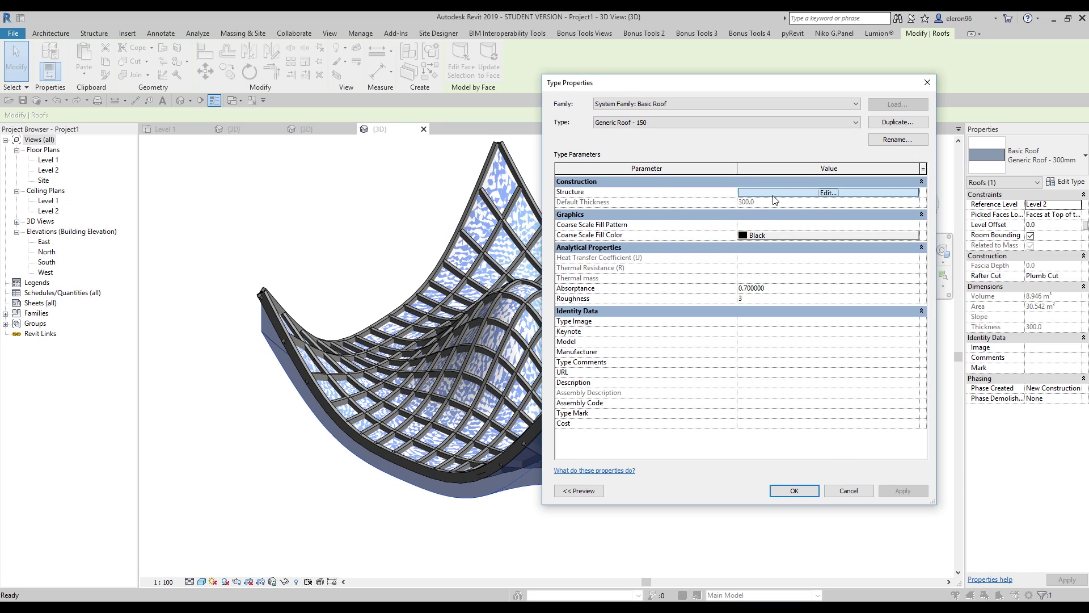
pyautogui.click(745, 193)
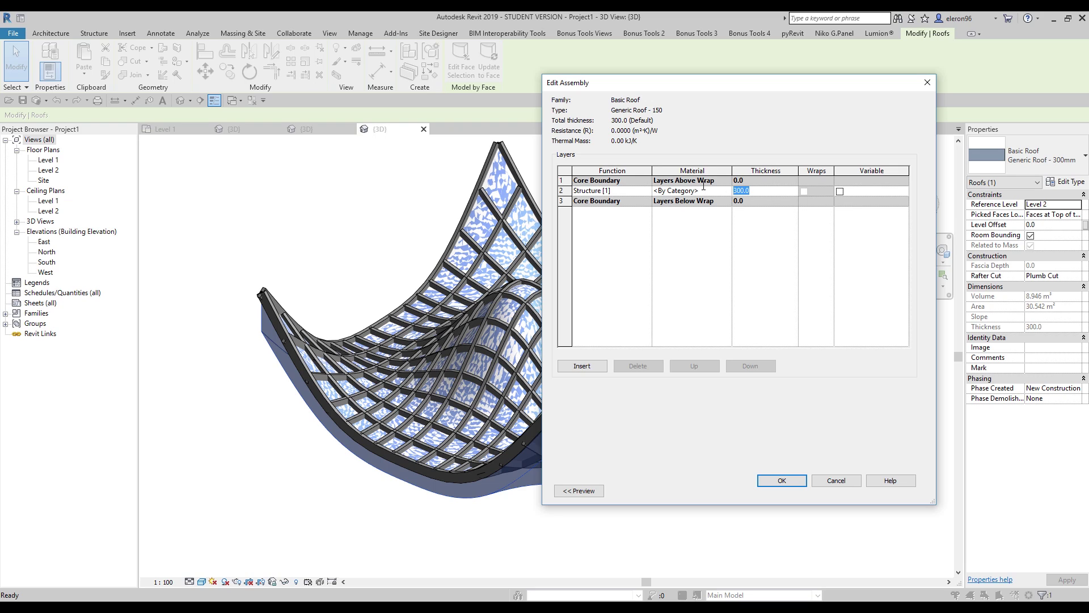
pyautogui.click(782, 481)
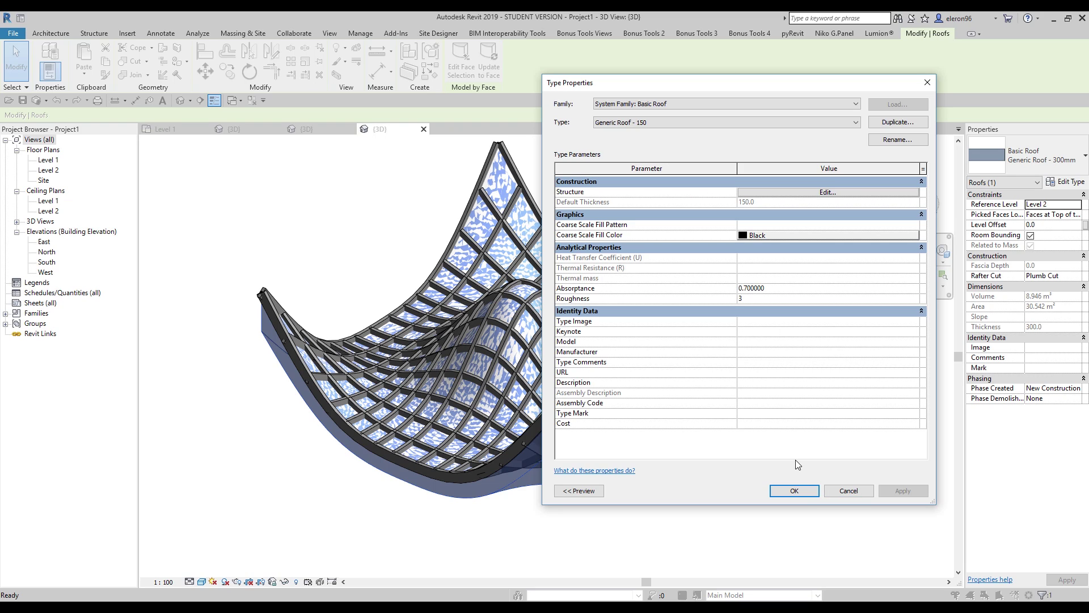
pyautogui.click(794, 492)
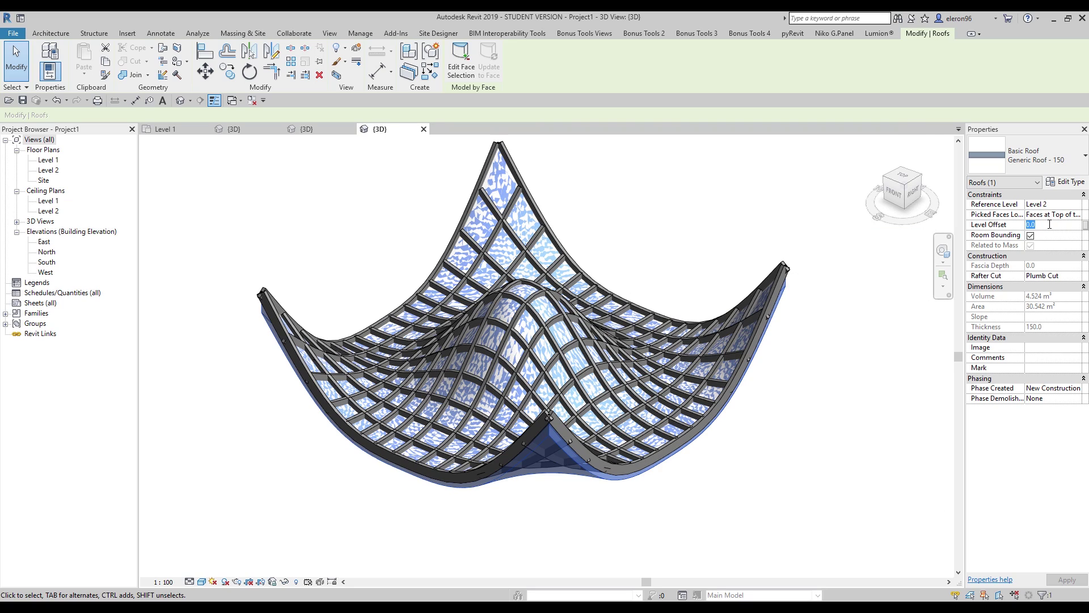
# Step: Raise the roof above the beam grid by setting its Level Offset to 200, and check it from below
pyautogui.press('Return')
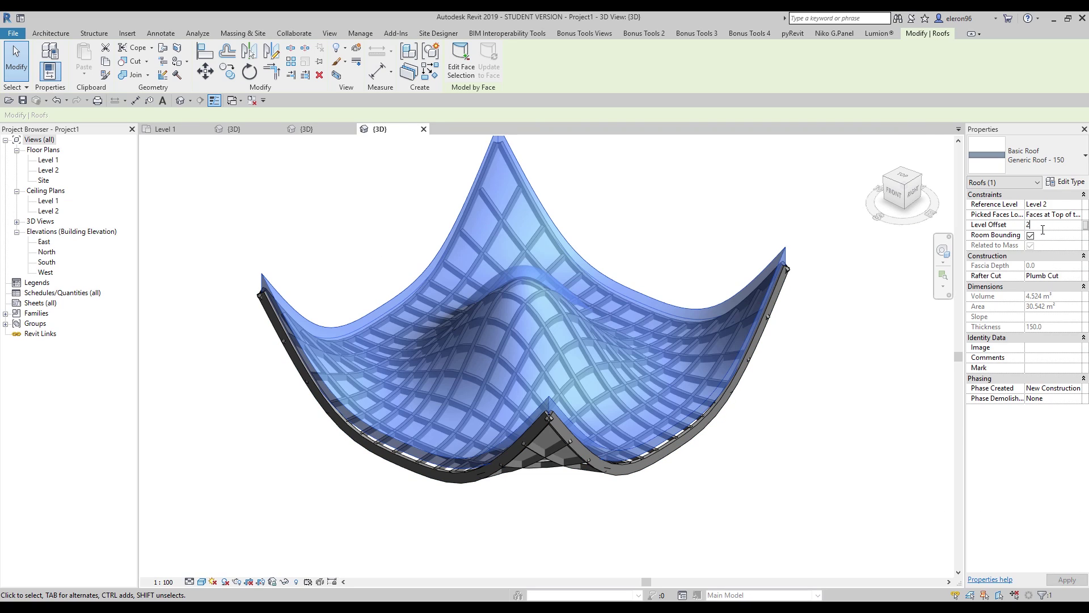
pyautogui.press('Return')
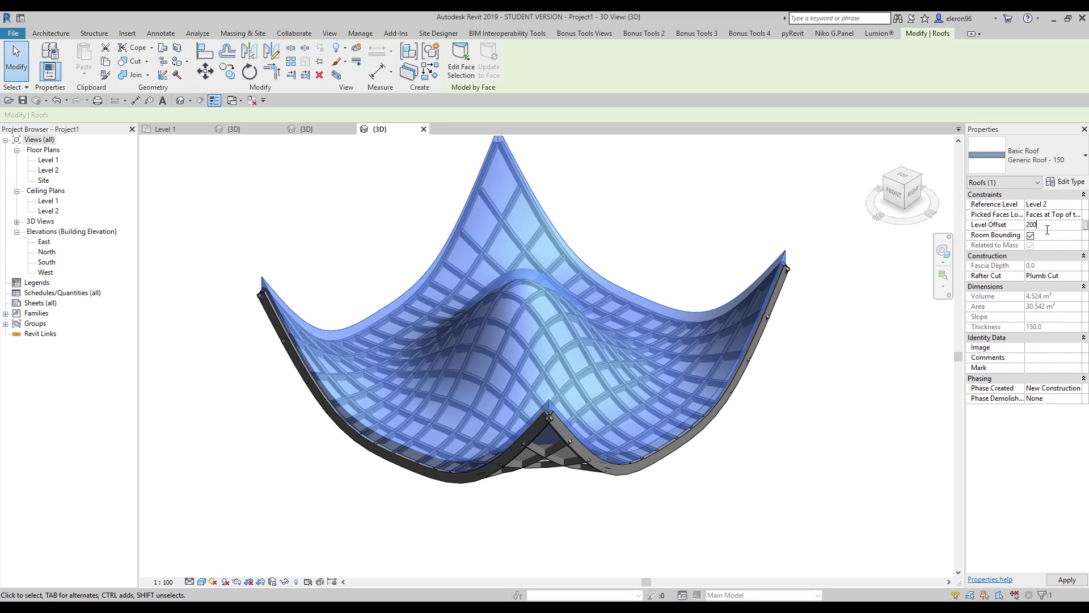
pyautogui.click(513, 534)
pyautogui.keyDown('shift'); pyautogui.moveTo(534, 508); pyautogui.dragTo(656, 434, button='middle'); pyautogui.keyUp('shift')
pyautogui.keyDown('shift'); pyautogui.moveTo(743, 456); pyautogui.dragTo(768, 348, button='middle'); pyautogui.keyUp('shift')
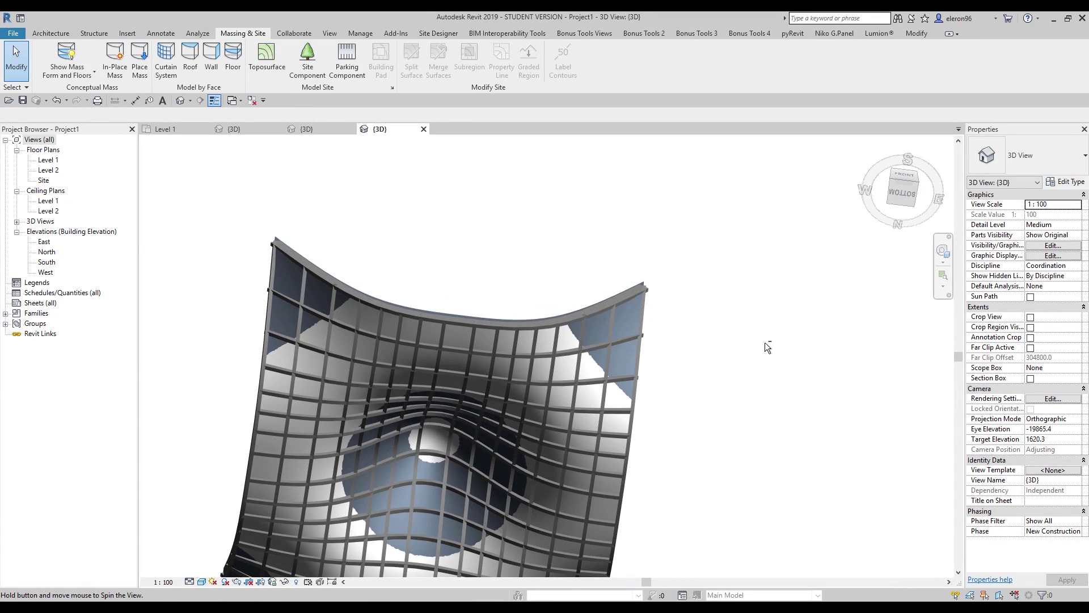
# Step: Set the mass display to Show Mass by View Settings, view the roof from the side and switch to the other open Revit window
pyautogui.click(67, 57)
pyautogui.keyDown('shift'); pyautogui.moveTo(748, 454); pyautogui.dragTo(542, 482, button='middle'); pyautogui.keyUp('shift')
pyautogui.keyDown('shift'); pyautogui.moveTo(538, 379); pyautogui.dragTo(345, 564, button='middle'); pyautogui.keyUp('shift')
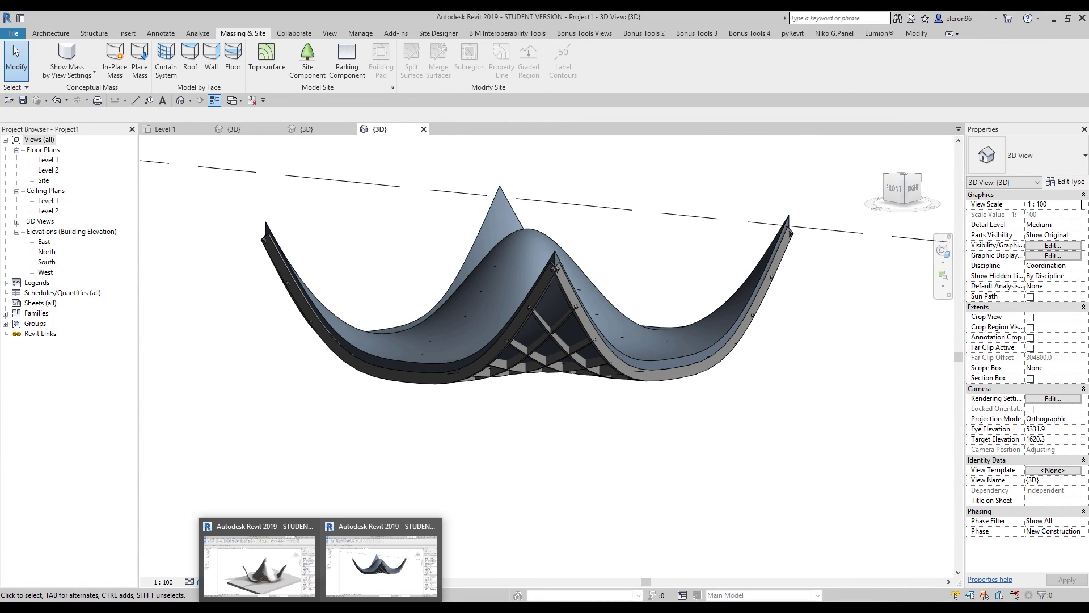
pyautogui.click(259, 559)
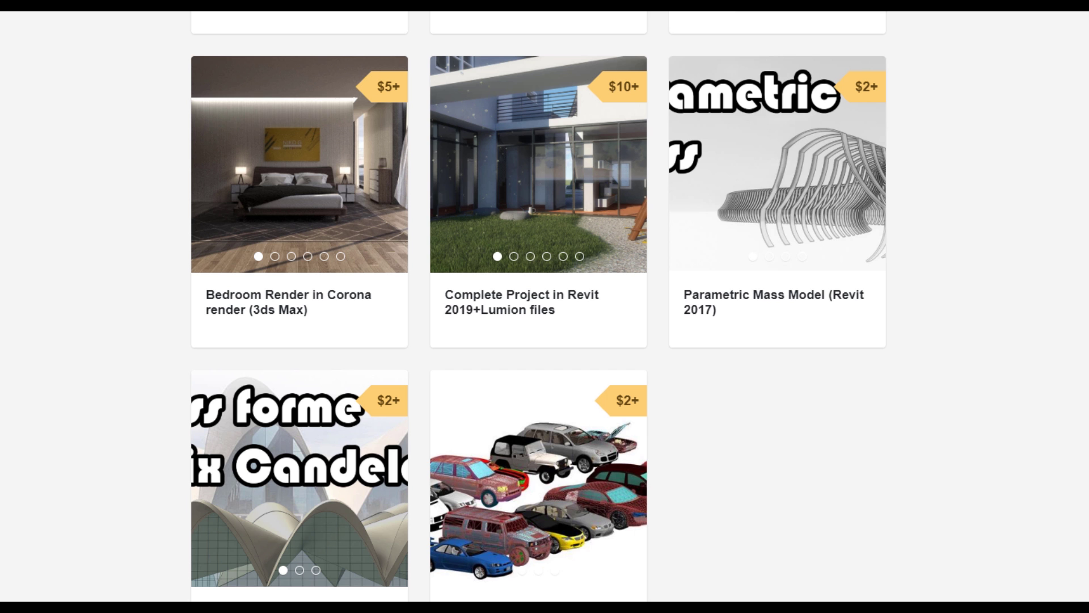
# Step: Look through the products and the profile header on the online model store page
pyautogui.scroll(10, 545, 306)
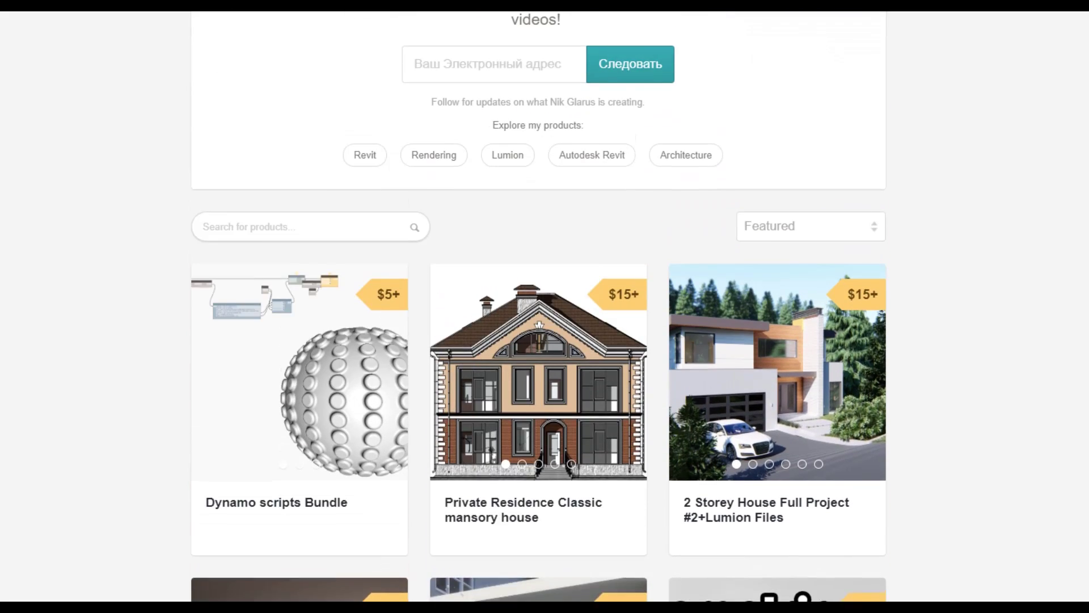
pyautogui.scroll(-3, 432, 588)
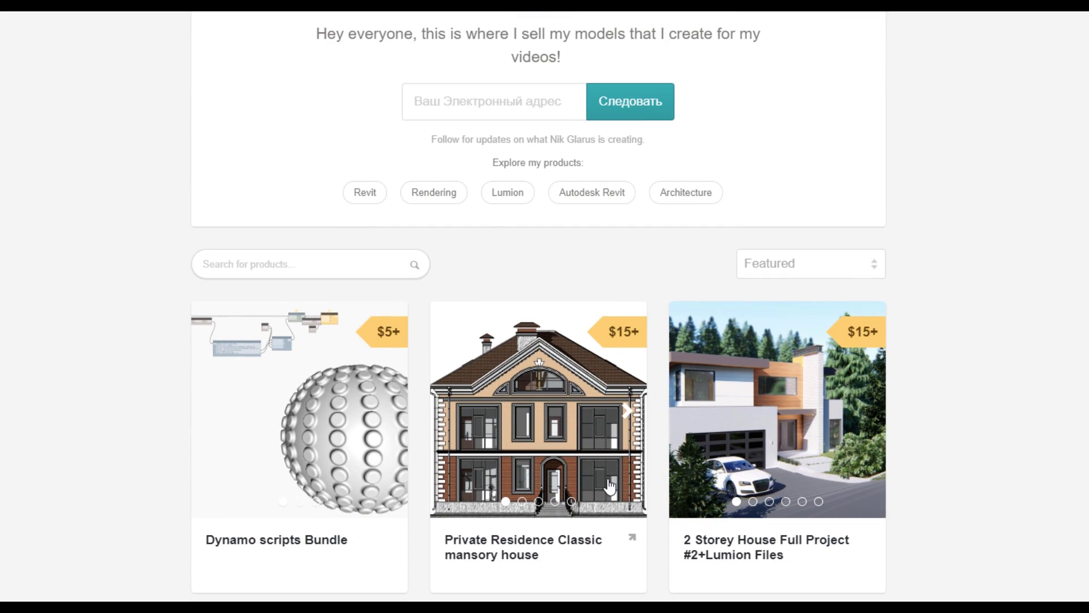
pyautogui.scroll(-3, 535, 474)
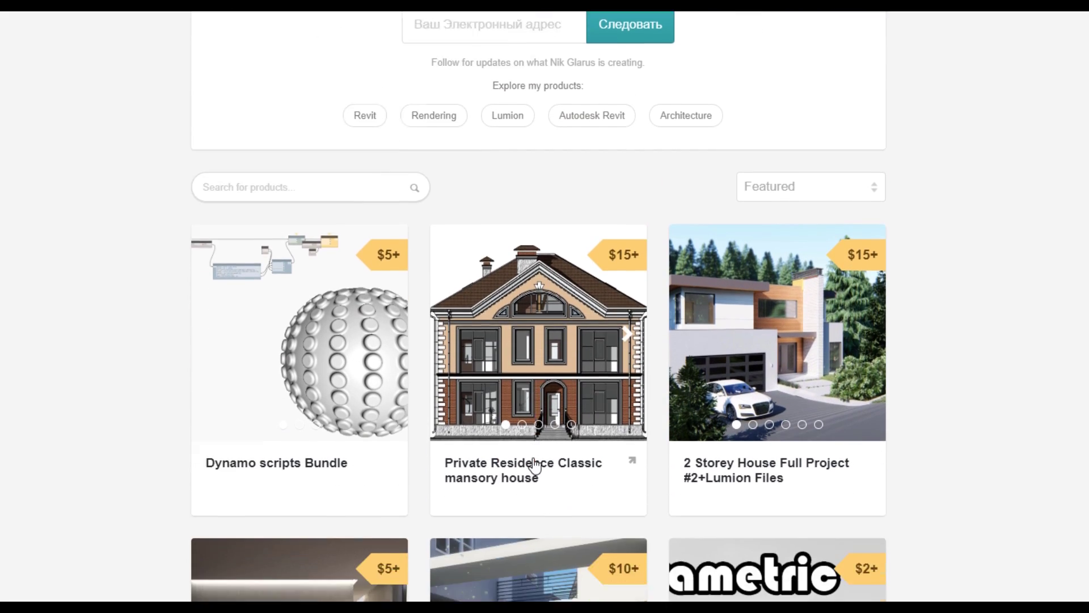
pyautogui.scroll(-3, 543, 431)
pyautogui.scroll(3, 902, 349)
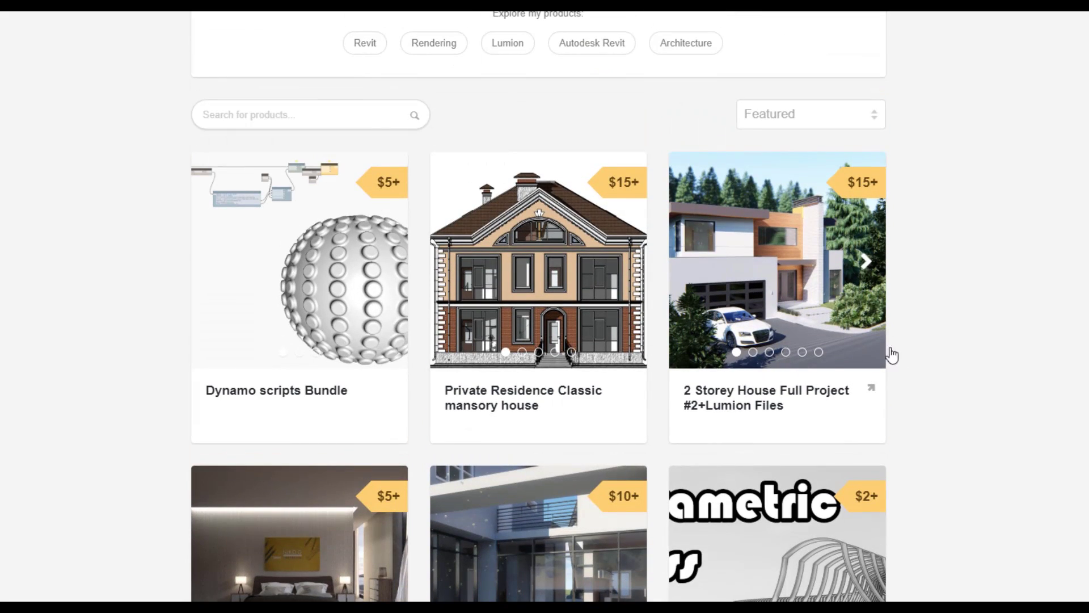
pyautogui.scroll(6, 970, 410)
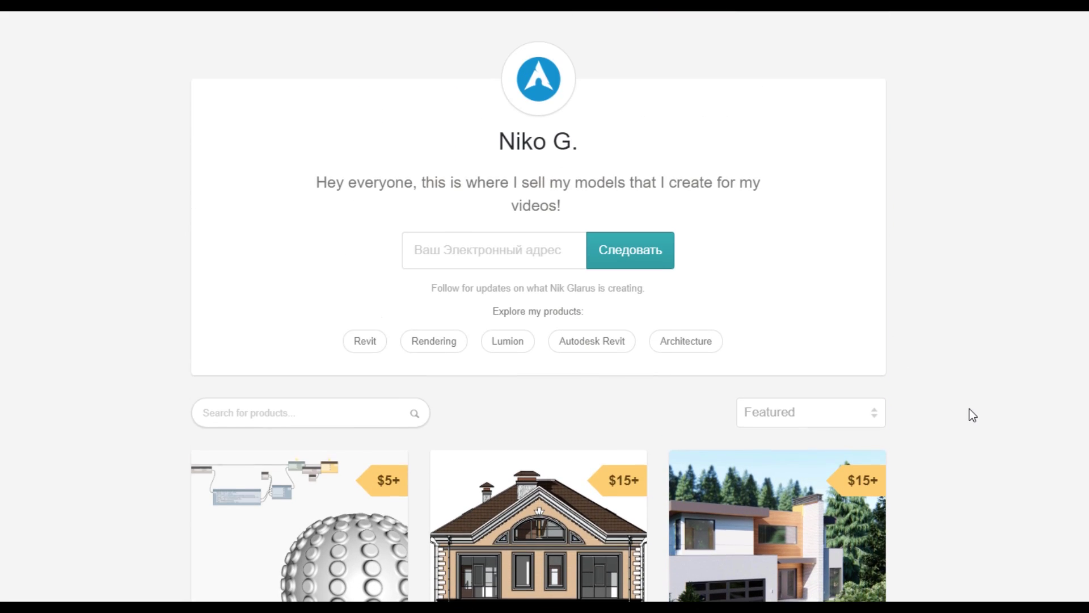
pyautogui.scroll(-6, 964, 413)
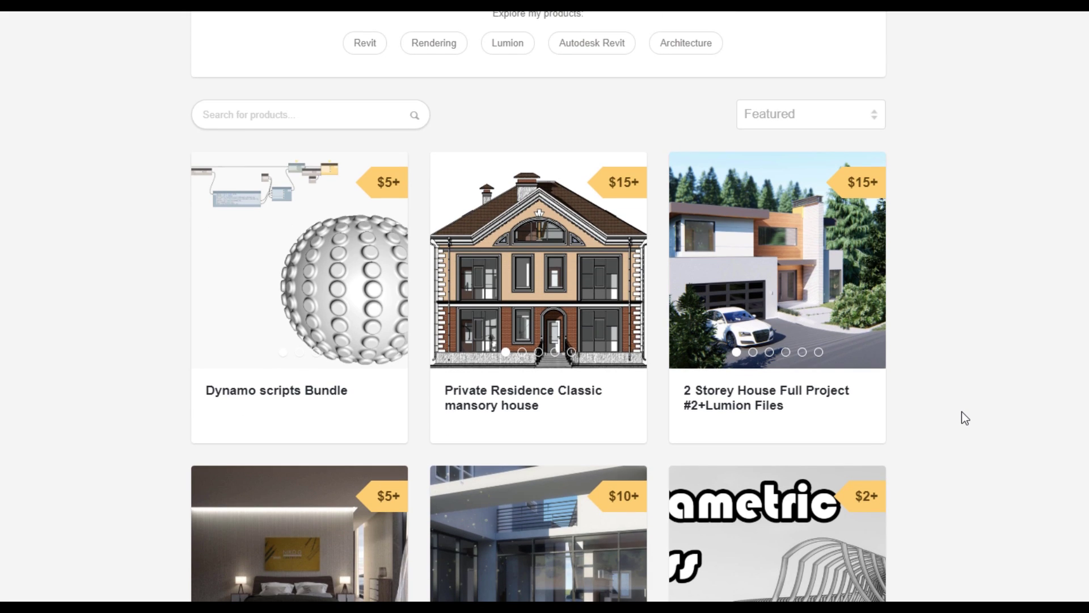
pyautogui.scroll(-3, 961, 412)
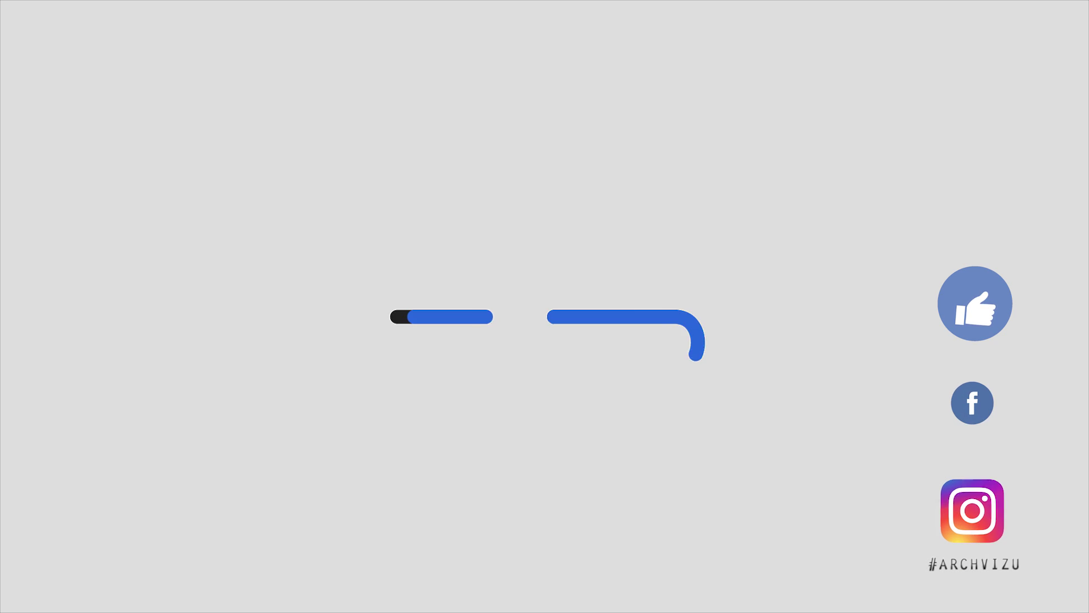